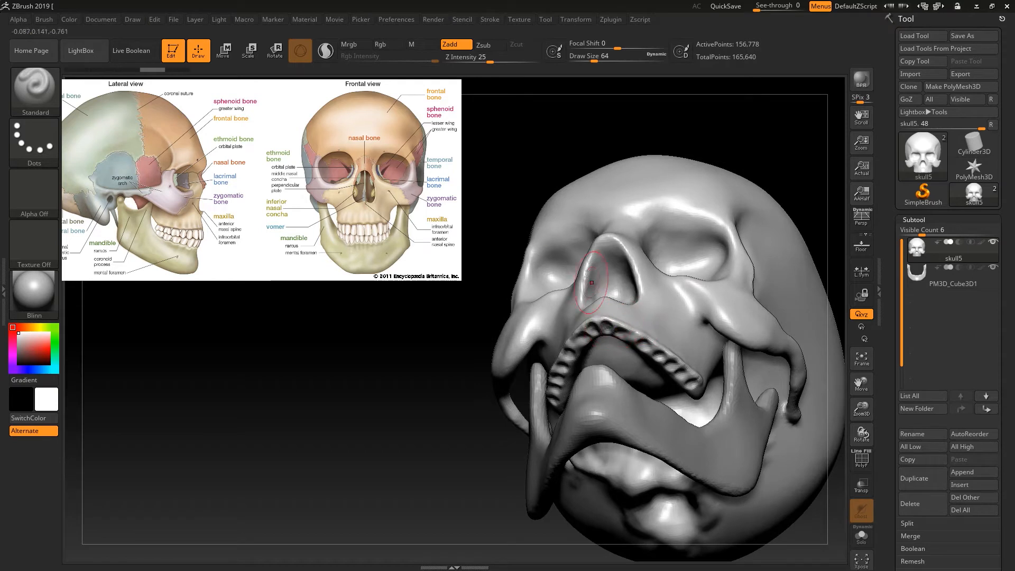
Select the ClayBuildup brush and set its alpha to Alpha 02.
left_click(34, 88)
left_click(150, 98)
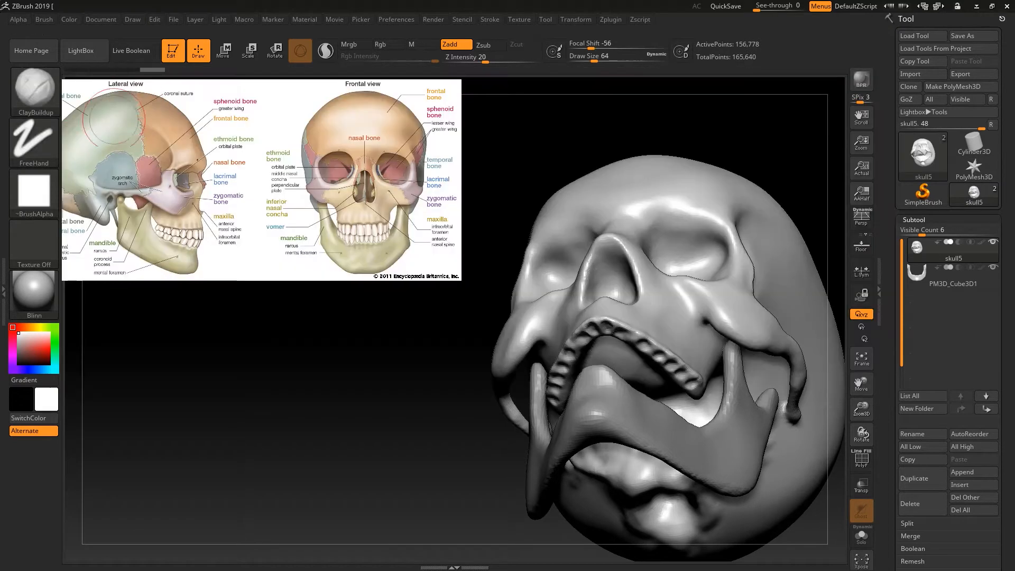
left_click(34, 191)
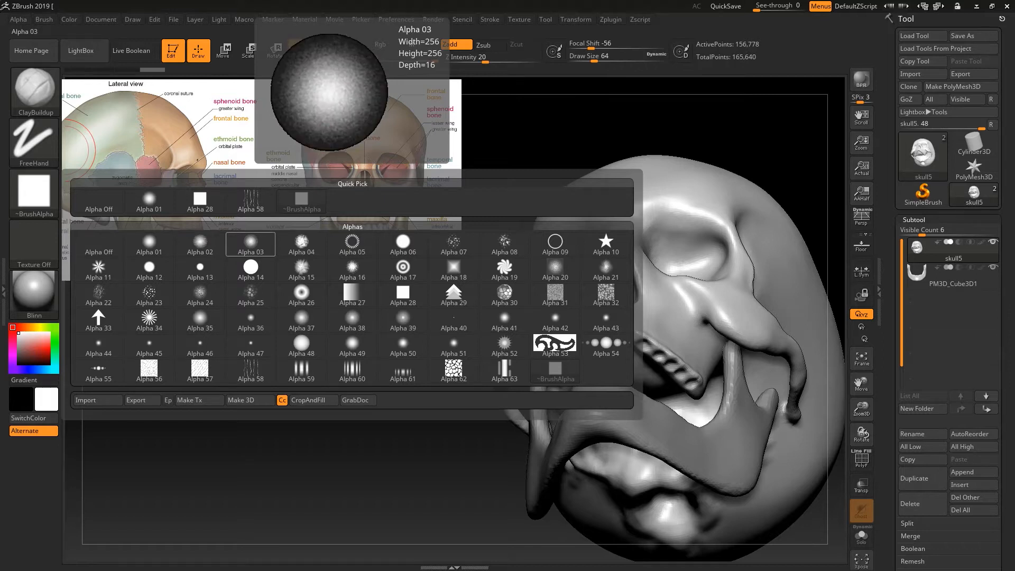
left_click(200, 244)
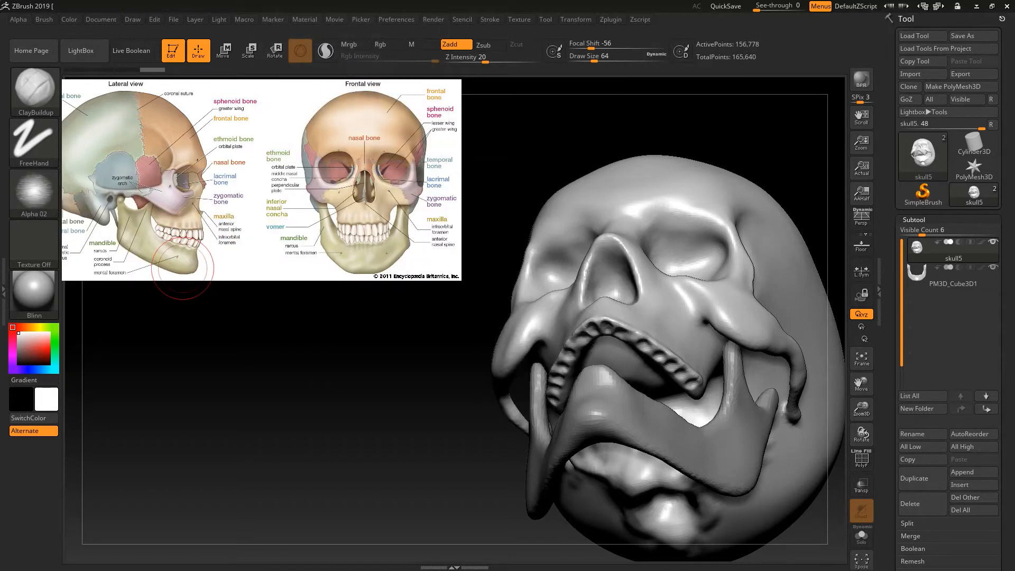
Reduce the draw size to 29 and carve grooves into the upper jaw between the nasal opening and the cheekbones.
left_click_drag(753, 121, 750, 211)
mouse_move(788, 365)
left_mouse_down("alt")
mouse_move(702, 374)
mouse_move(761, 415)
mouse_move(728, 403)
left_mouse_up("alt")
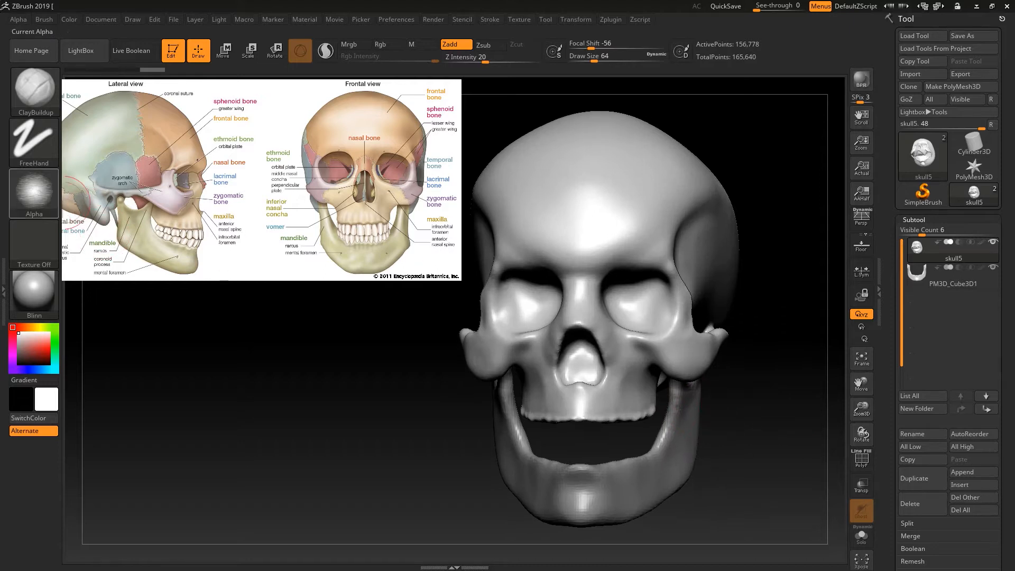
mouse_move(34, 191)
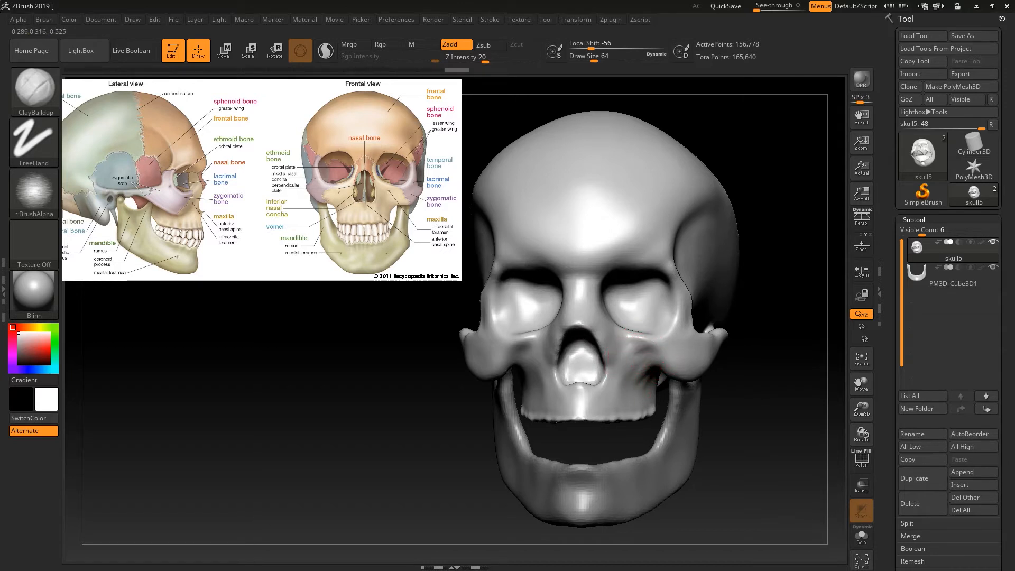
key("ctrl")
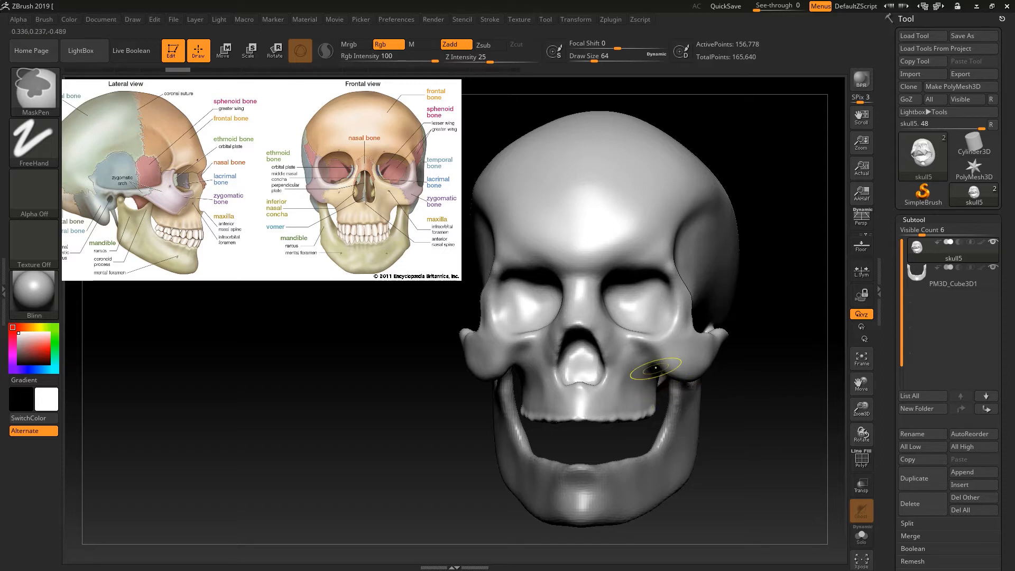
left_click_drag(792, 310, 737, 327, "alt")
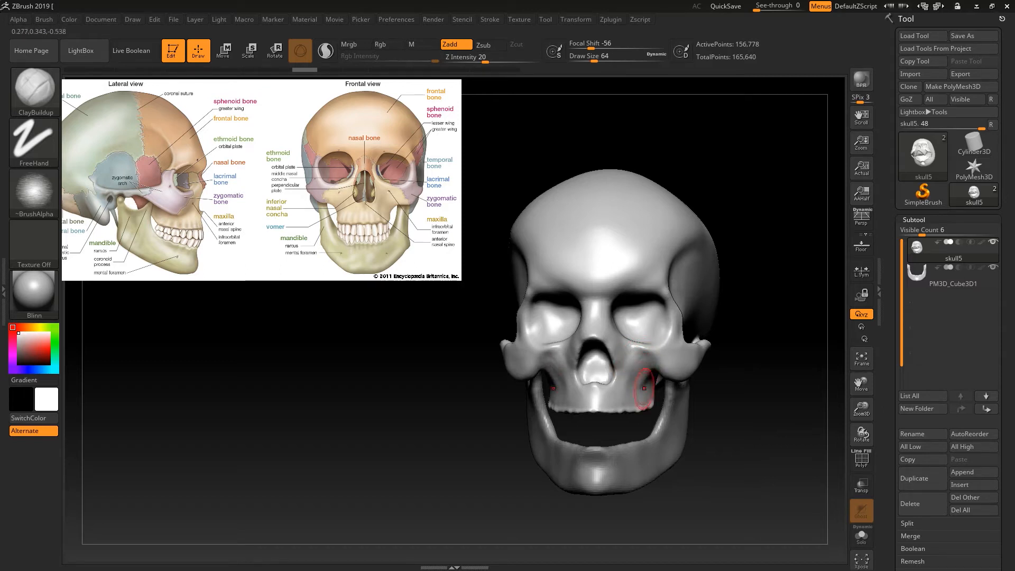
key("s")
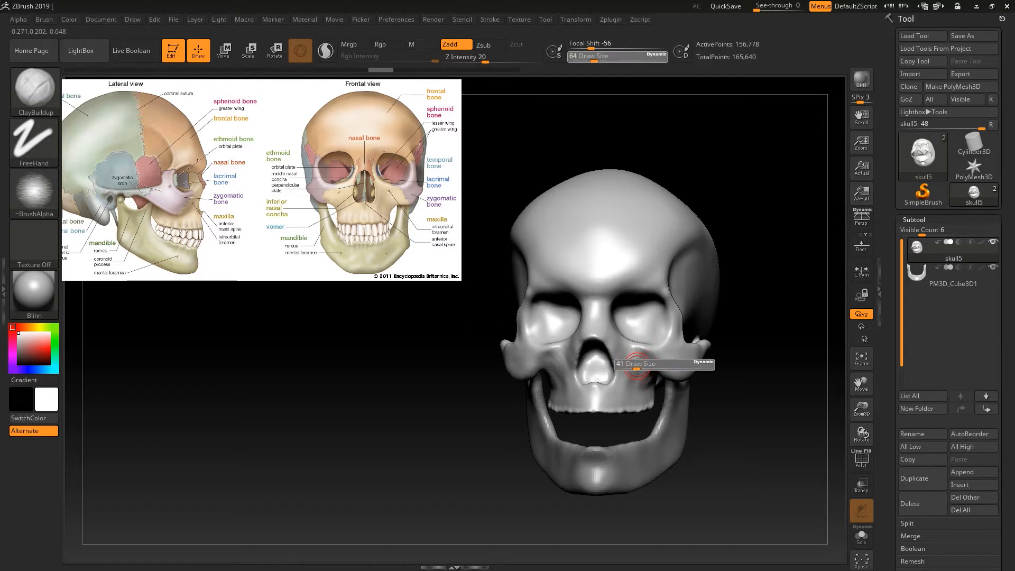
left_click(637, 364)
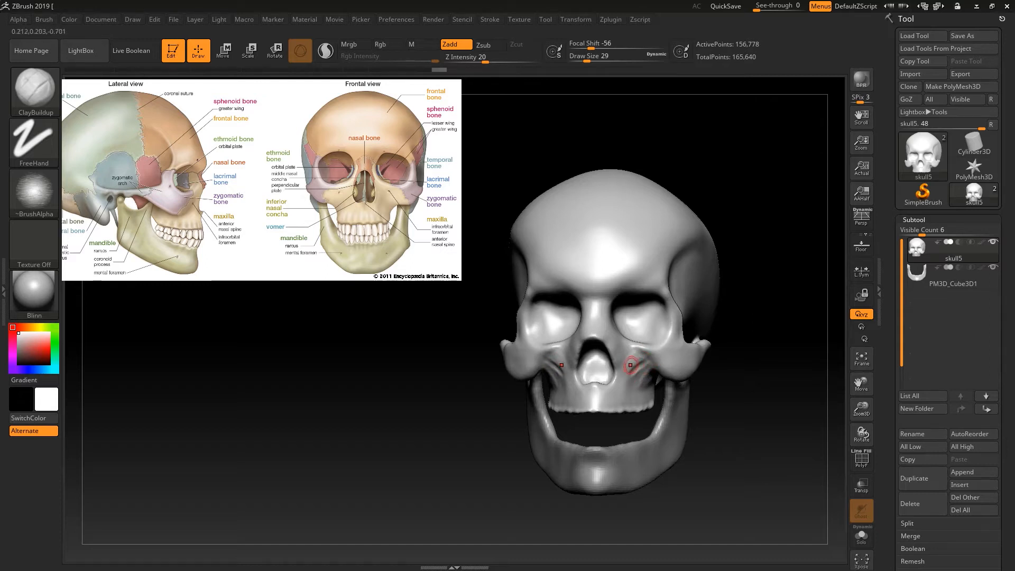
Deepen the hollows beneath the cheekbones on the upper jaw with the draw size raised to 56.
key("s")
left_click_drag(628, 370, 633, 370)
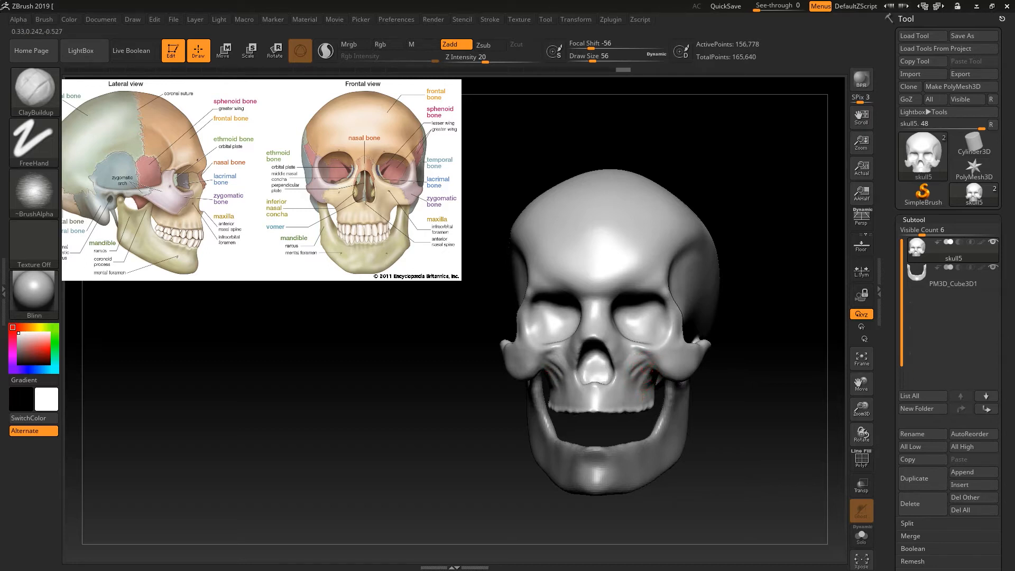
right_click_drag(745, 391, 744, 379, "ctrl")
left_click_drag(755, 376, 743, 371)
right_click_drag(751, 376, 752, 418, "ctrl")
Try to sculpt the infraorbital foramen holes below the eye sockets at draw size 14, and undo the strokes.
key("s")
left_click_drag(628, 358, 626, 358)
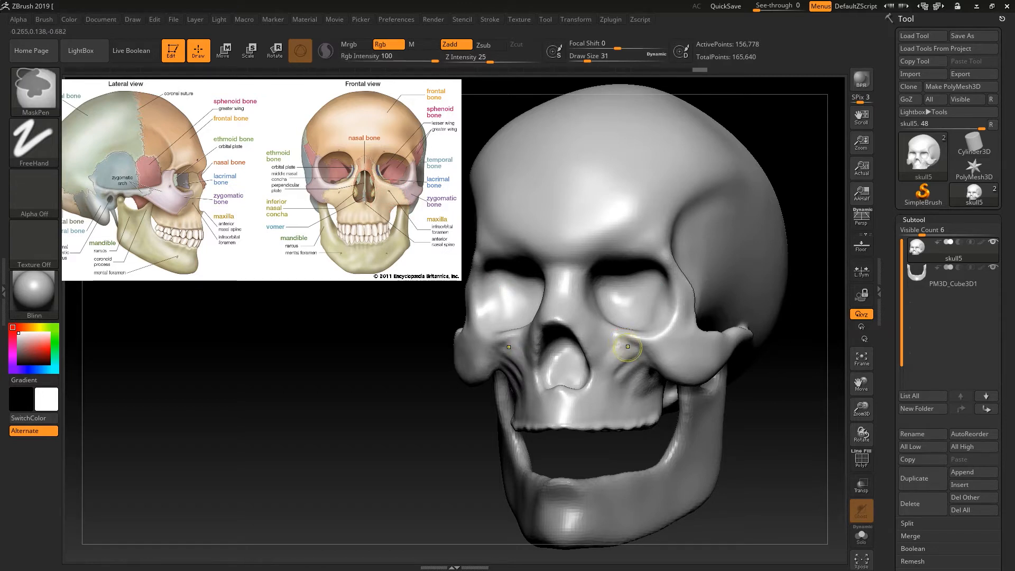
key("s")
key("s")
left_click_drag(628, 349, 624, 348)
key("s")
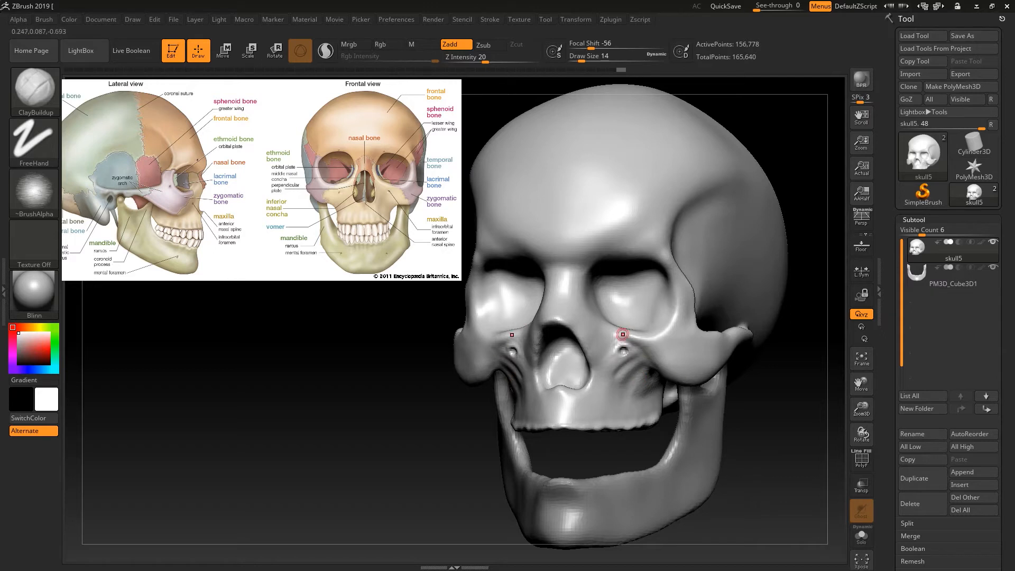
mouse_move(628, 339)
right_mouse_down()
mouse_move(638, 340)
mouse_move(635, 309)
mouse_move(626, 350)
mouse_move(589, 341)
right_mouse_up()
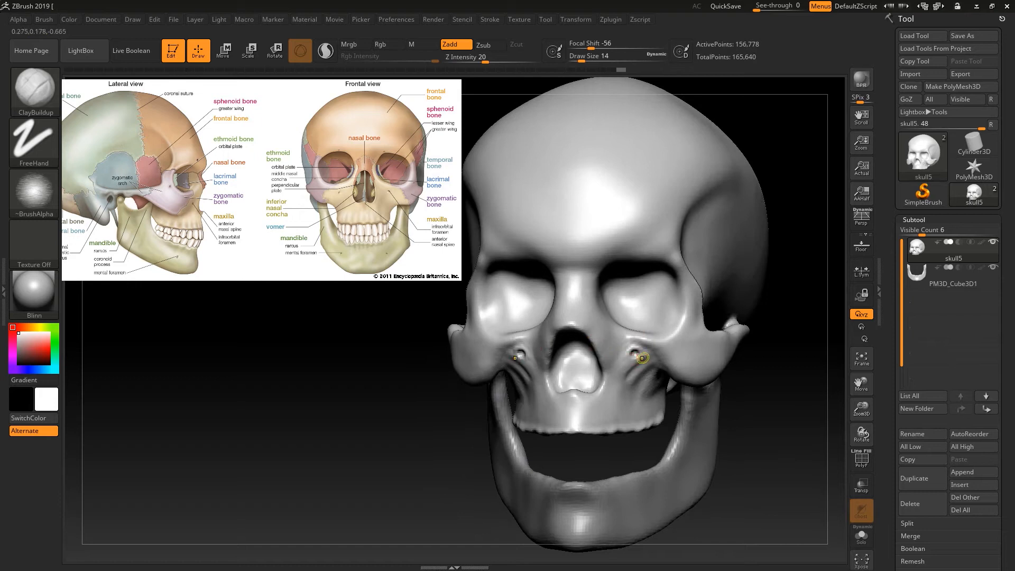
key("ctrl")
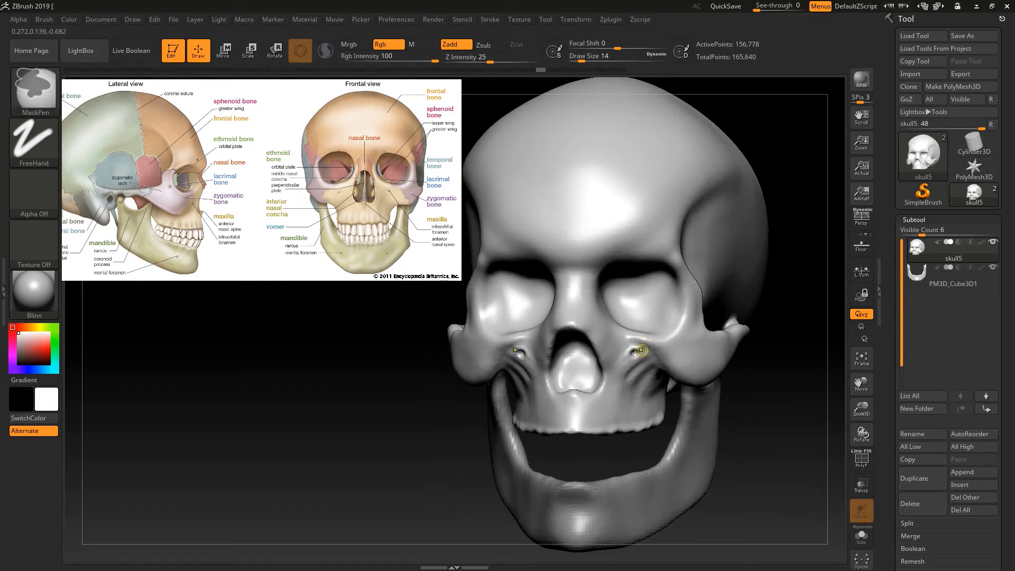
key("ctrl+z")
key("ctrl+z")
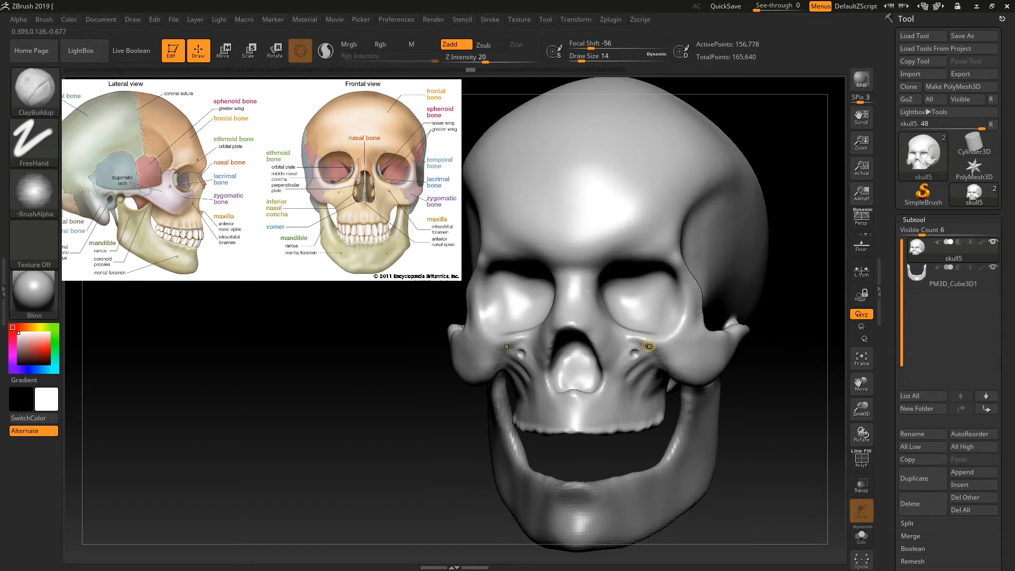
Carve small infraorbital foramen holes below the eye sockets with the draw size set to 9.
key("s")
left_click(632, 350)
key("s")
left_click(632, 351)
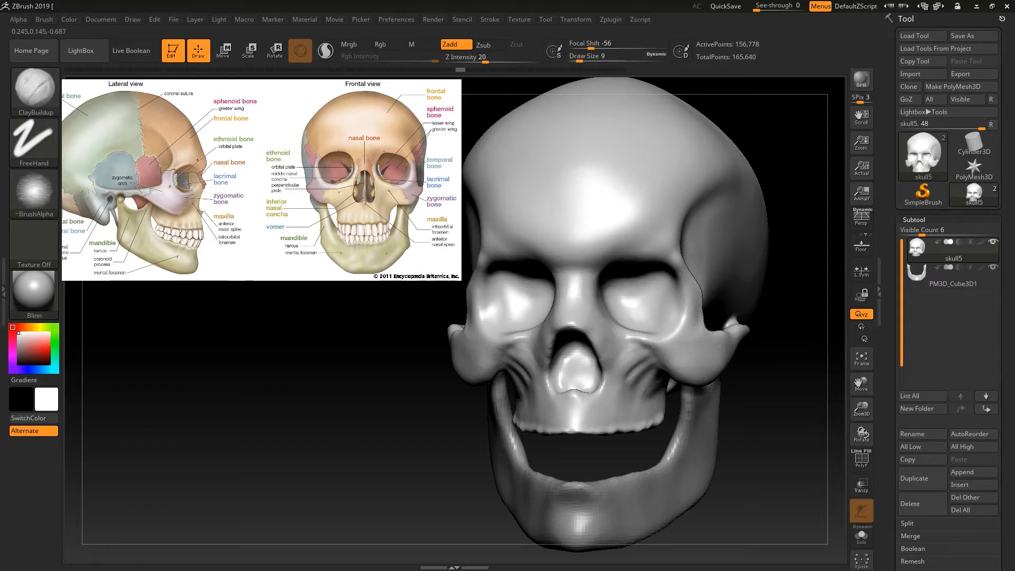
left_click(634, 353)
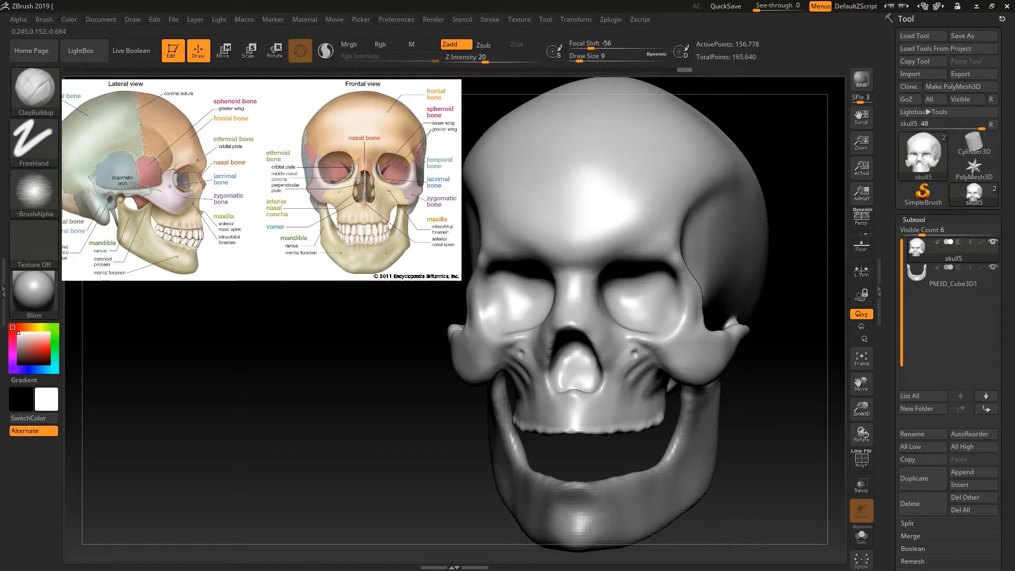
left_click(632, 353)
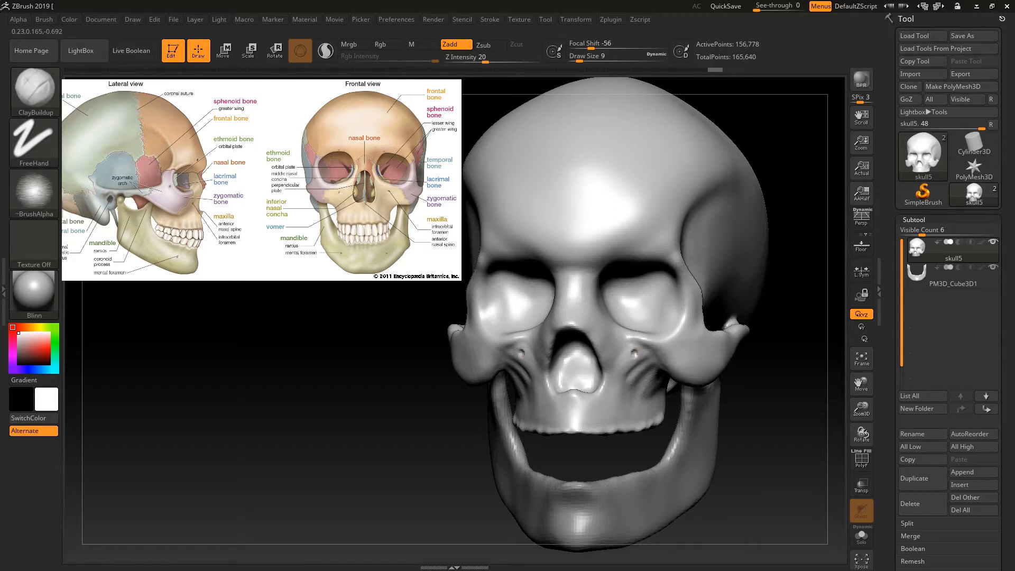
type("s11")
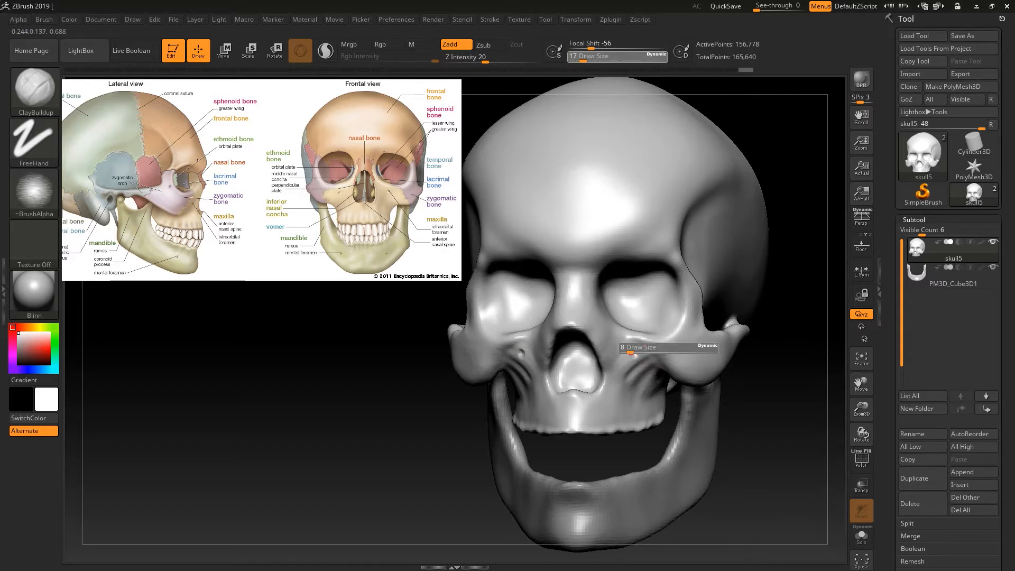
left_click_drag(632, 351, 633, 352)
left_click(632, 353)
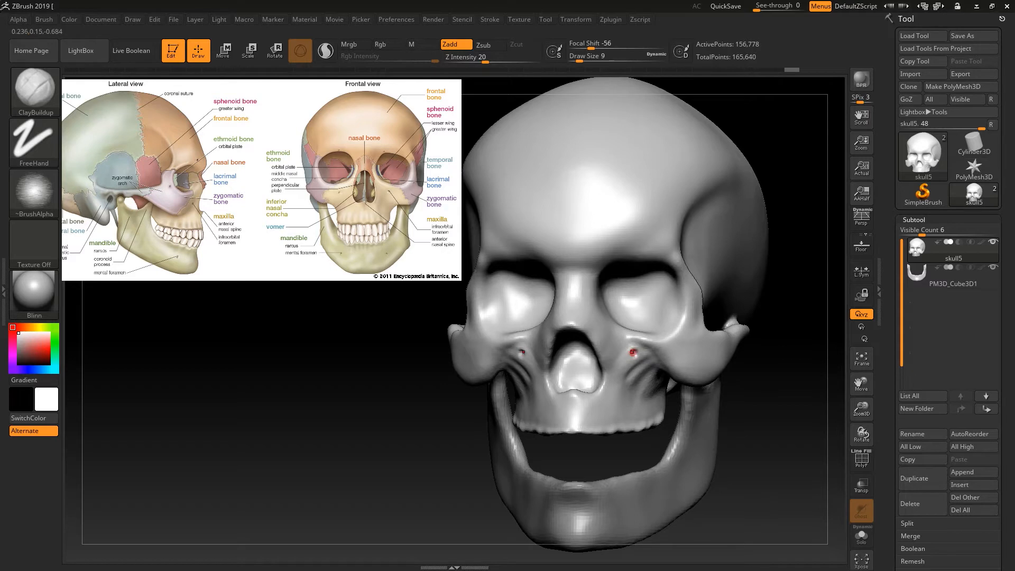
left_click(635, 353)
Sculpt the central tooth-root relief on the upper jaw below the nasal opening with a draw size of 33.
right_click_drag(638, 350, 637, 312, "alt")
mouse_move(687, 365)
right_mouse_down()
mouse_move(738, 366)
mouse_move(750, 342)
right_mouse_up()
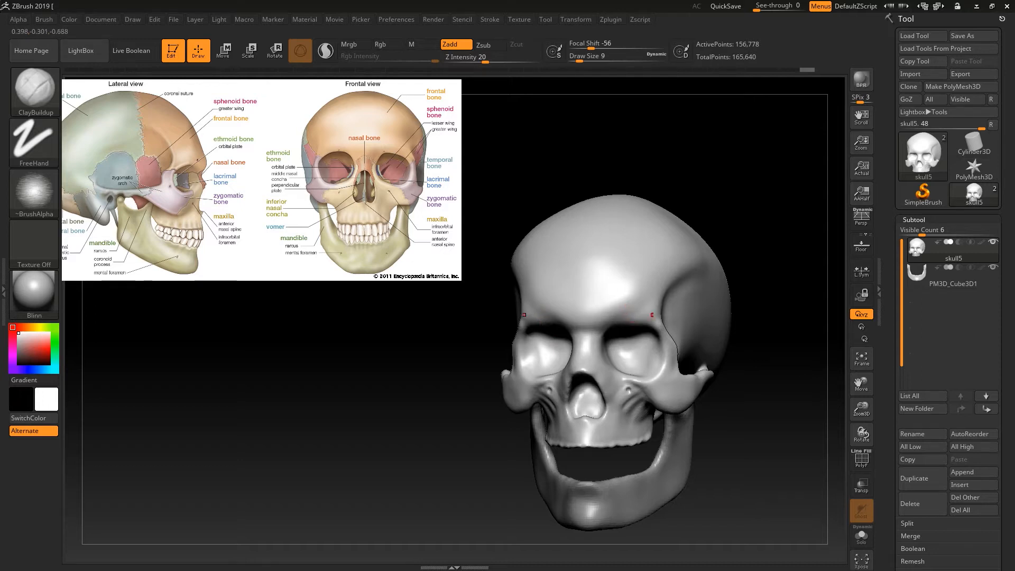
right_click_drag(739, 311, 640, 376)
key("s")
left_click_drag(579, 437, 588, 438)
right_click_drag(581, 429, 560, 449, "ctrl")
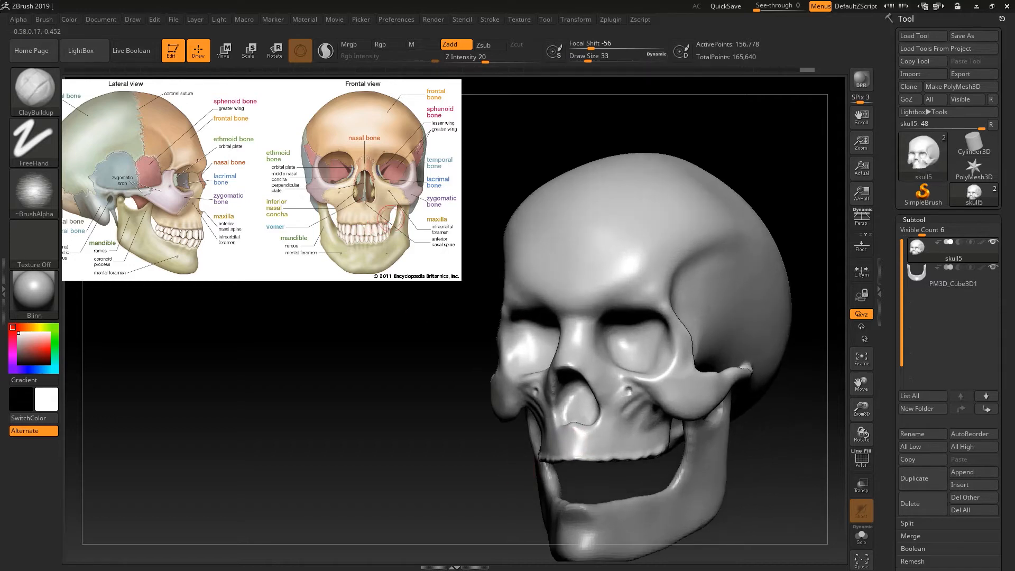
right_click_drag(524, 480, 587, 456, "ctrl")
key("s")
left_click_drag(559, 453, 561, 453)
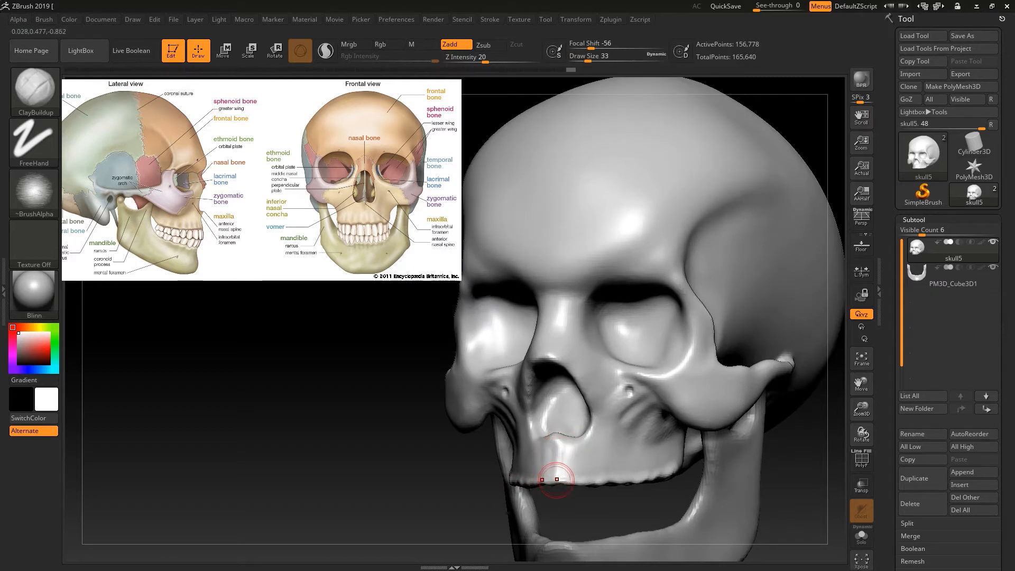
Sculpt the vertical tooth-root ridges and grooves along the front and side of the upper jaw with draw size 27.
key("s")
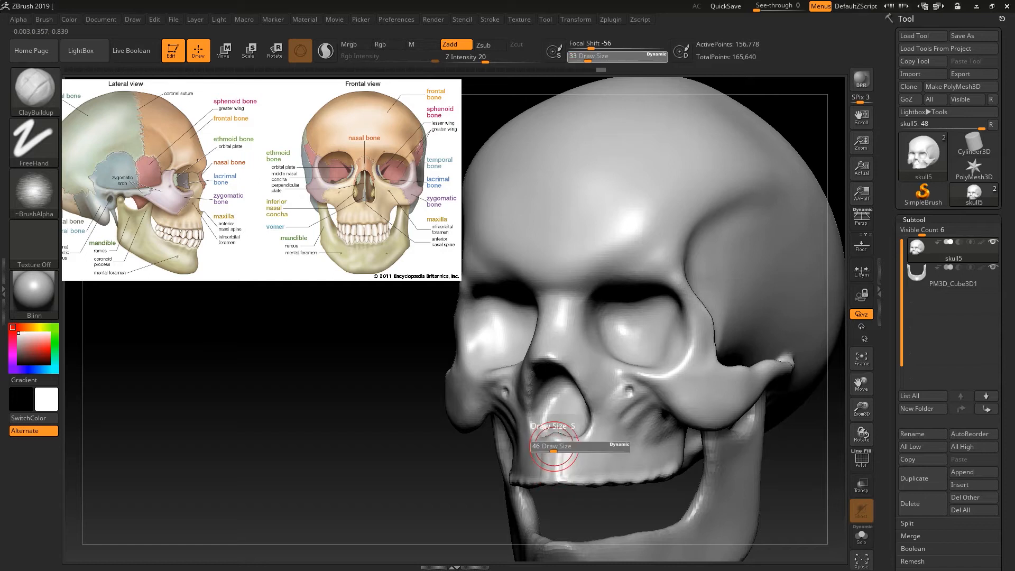
left_click_drag(552, 450, 550, 451)
left_click_drag(475, 480, 506, 484)
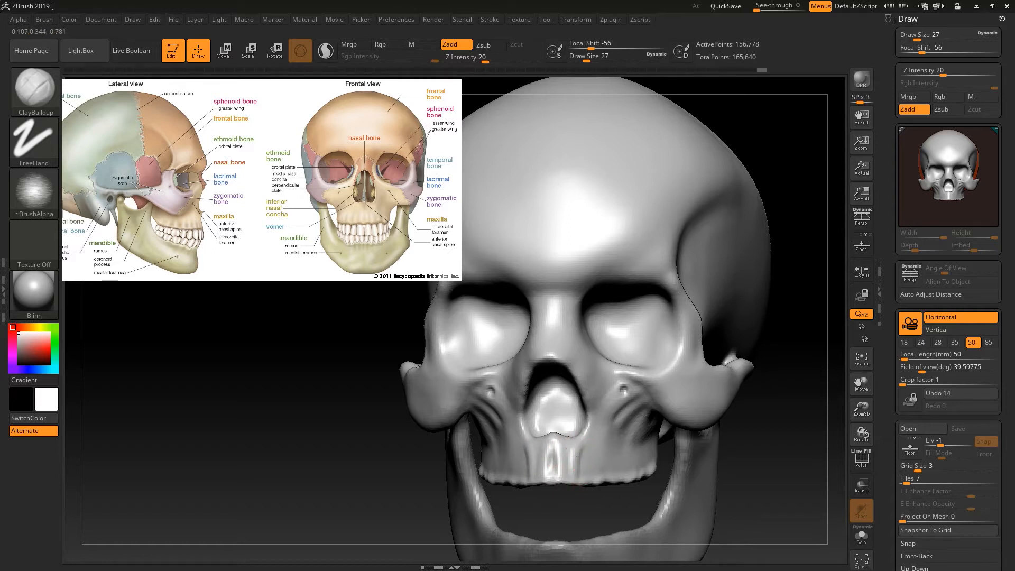
left_click_drag(582, 468, 593, 479)
left_click_drag(740, 452, 655, 441)
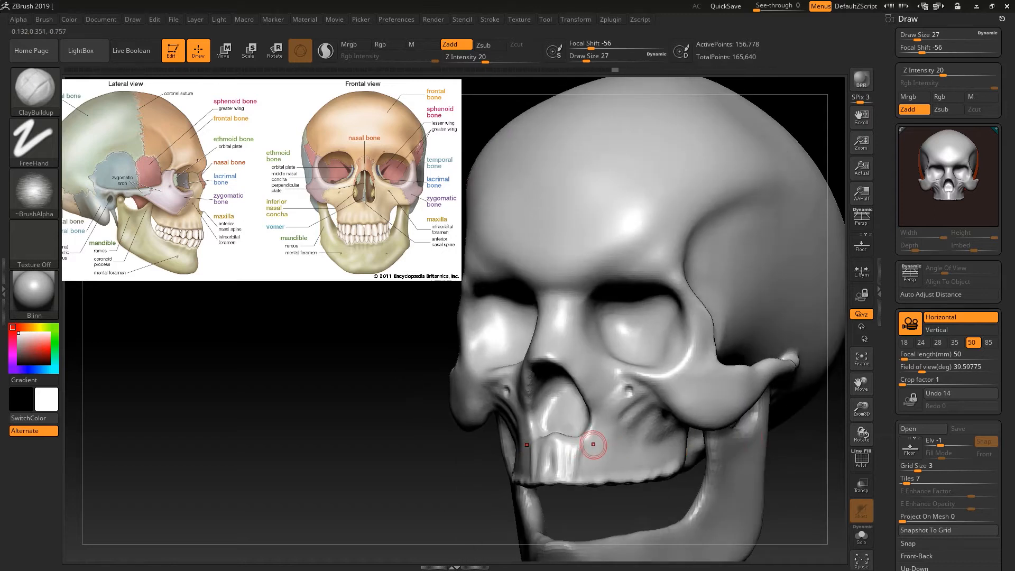
left_click_drag(590, 457, 592, 484)
left_click_drag(604, 441, 602, 479)
mouse_move(606, 440)
left_mouse_down()
mouse_move(599, 478)
mouse_move(622, 469)
left_mouse_up()
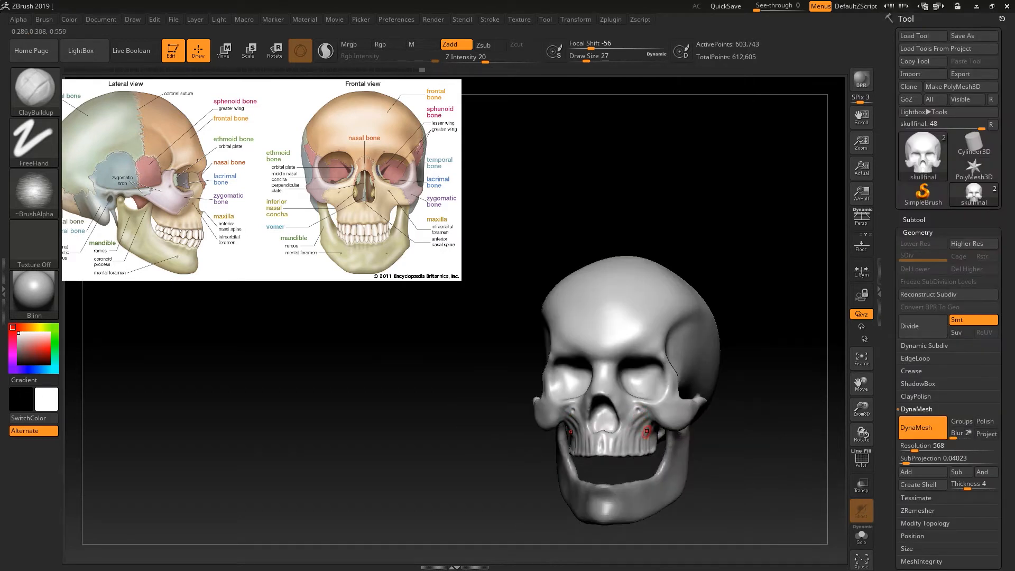
Enlarge the skull anatomy reference image over the canvas to examine the lateral and frontal views.
mouse_move(788, 418)
left_mouse_down()
mouse_move(750, 408)
mouse_move(766, 405)
left_mouse_up()
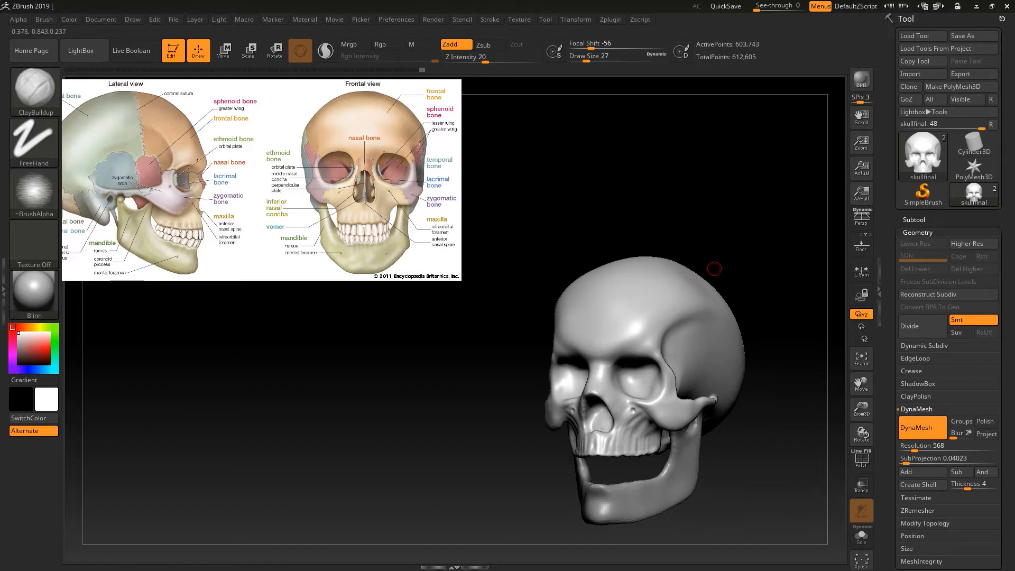
key("z")
left_click_drag(394, 93, 453, 131)
left_click_drag(413, 190, 661, 306)
left_click_drag(663, 221, 626, 220)
left_click_drag(603, 235, 601, 248)
key("z")
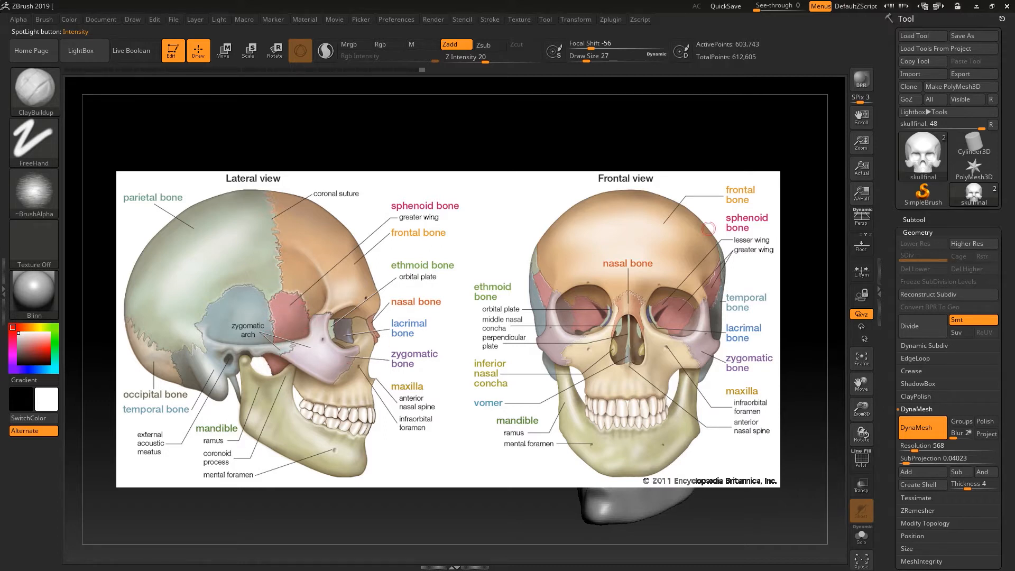
Shrink the anatomy reference image, place it clear of the skull model, and return to sculpting.
key("z")
left_click_drag(667, 236, 588, 249)
left_click_drag(641, 311, 300, 187)
left_click_drag(322, 111, 355, 124)
left_click_drag(299, 189, 323, 174)
key("shift+z")
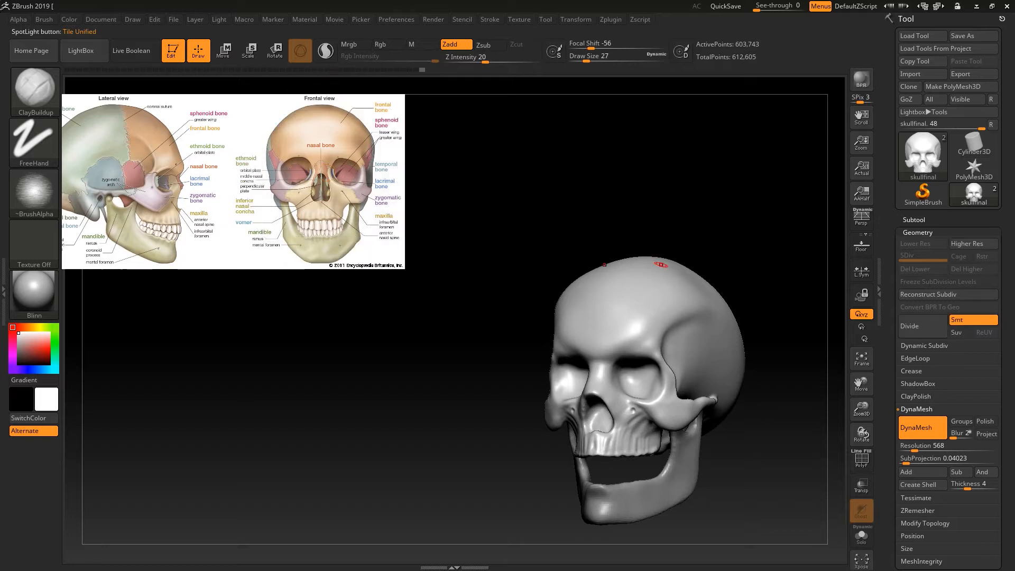
Switch to the DamStandard brush with a draw size of 27 for work on the nasal bone.
key("s")
left_click_drag(650, 299, 658, 297)
mouse_move(702, 256)
left_mouse_down("alt")
mouse_move(717, 261)
mouse_move(707, 213)
left_mouse_up("alt")
left_click_drag(686, 370, 656, 312, "alt")
key("b")
key("d")
key("s")
key("s")
left_click_drag(613, 310, 606, 310)
left_click_drag(743, 381, 745, 417)
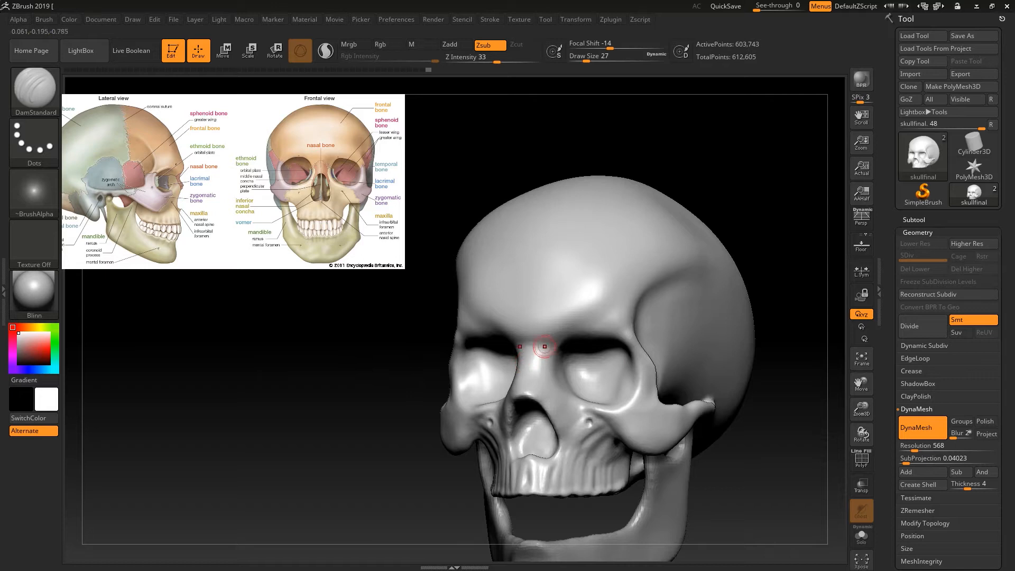
Try to carve the nasal bone suture line from the brow down beside the nose bridge.
left_click_drag(547, 348, 542, 390)
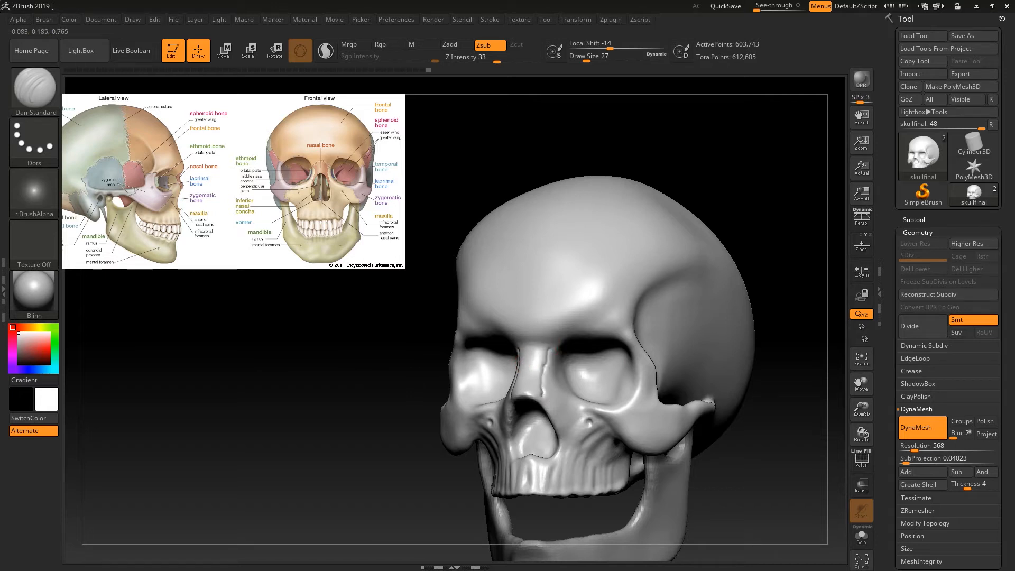
key("ctrl")
key("ctrl+z")
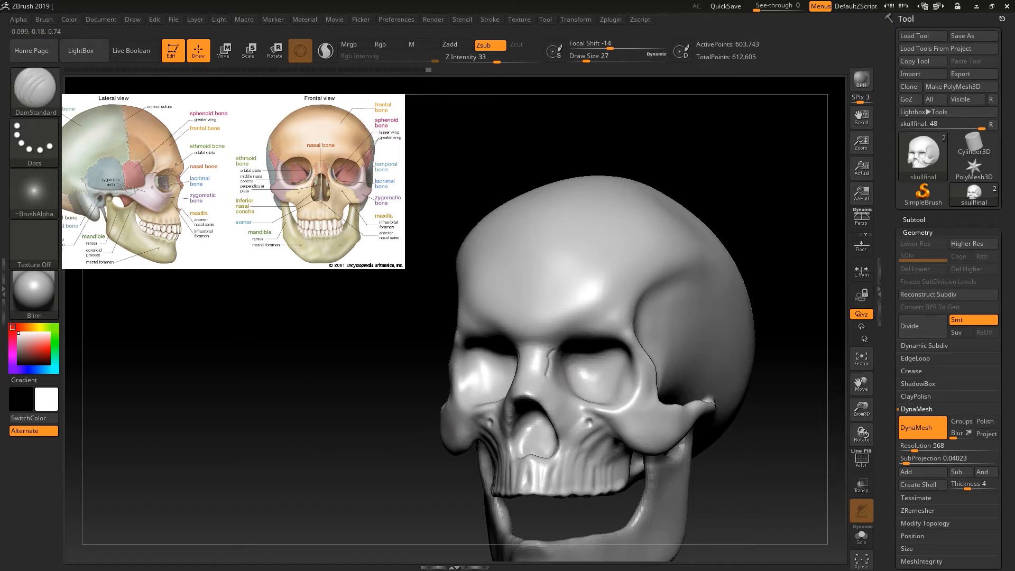
left_click_drag(545, 396, 548, 404)
Carve jagged sutures down both sides of the nasal bridge and across its top with DamStandard at draw size 17.
mouse_move(766, 419)
left_mouse_down()
mouse_move(777, 418)
mouse_move(711, 437)
mouse_move(722, 441)
mouse_move(740, 421)
left_mouse_up()
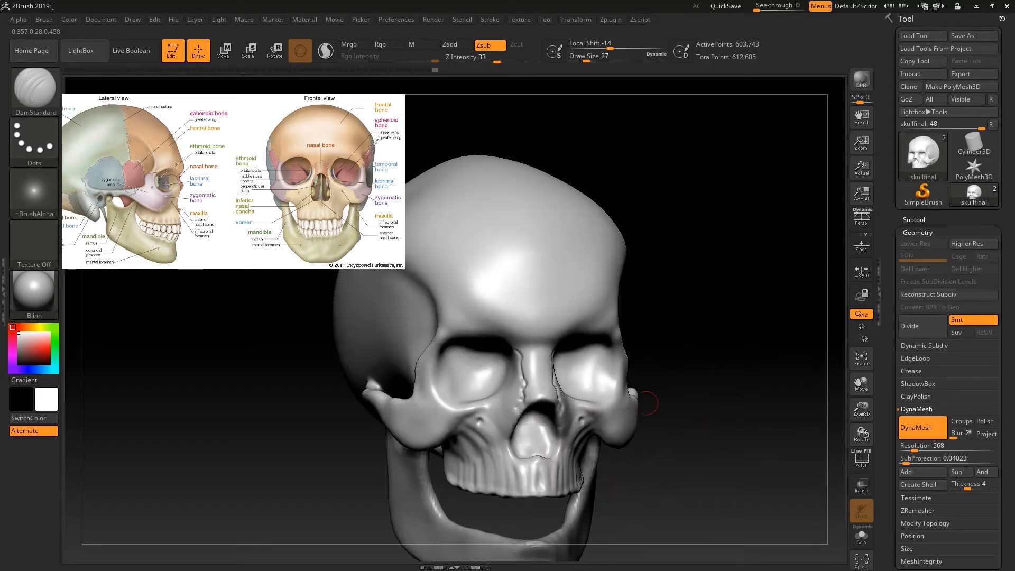
key("s")
left_click_drag(523, 358, 520, 359)
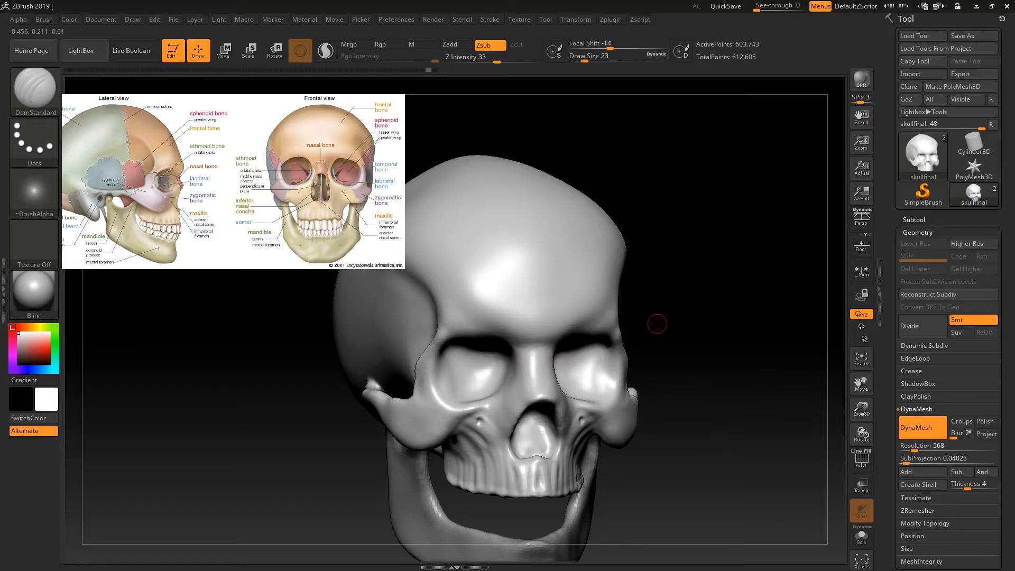
left_click_drag(657, 326, 657, 370, "alt")
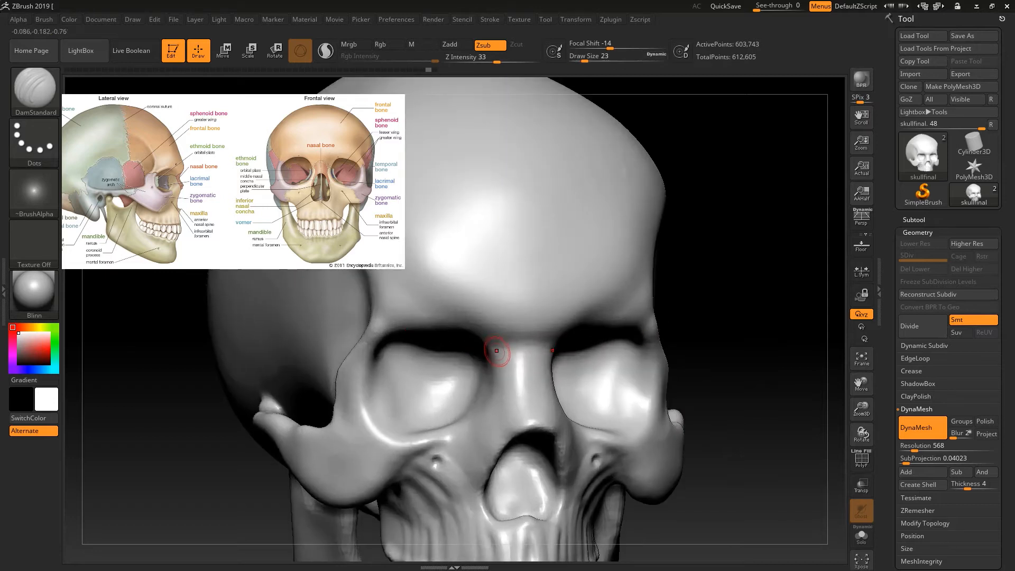
left_click_drag(498, 353, 501, 377)
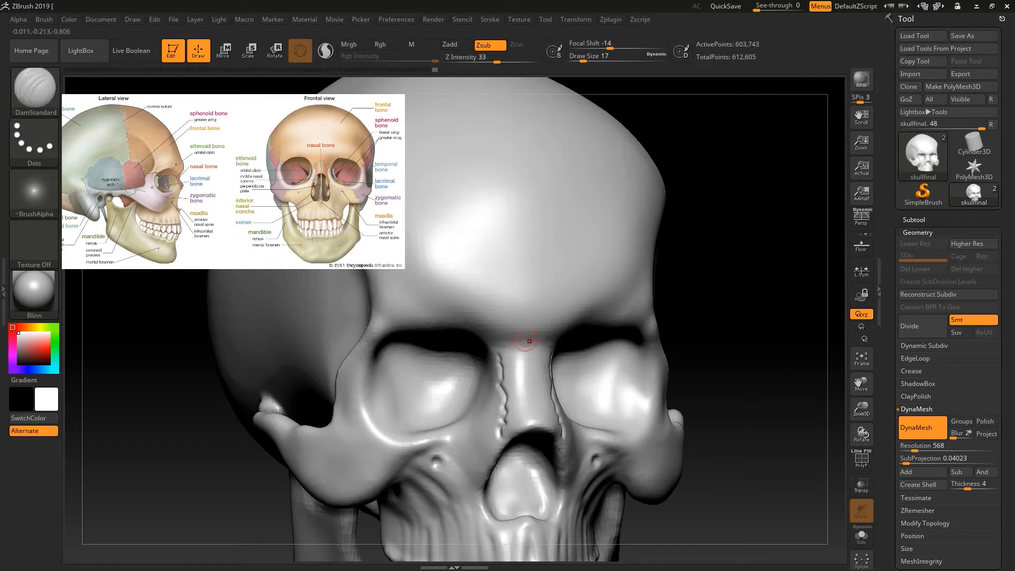
left_click_drag(516, 341, 549, 347)
key("ctrl+z")
key("ctrl+z")
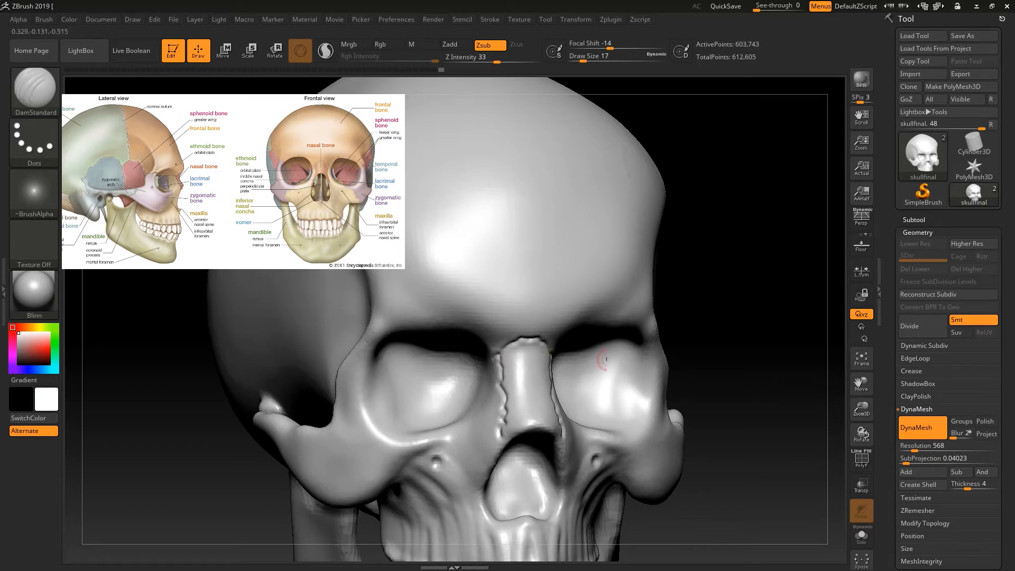
Carve irregular bone suture lines inside both eye sockets with DamStandard at draw size 17.
right_click_drag(602, 363, 602, 312, "ctrl")
right_click_drag(703, 349, 609, 337)
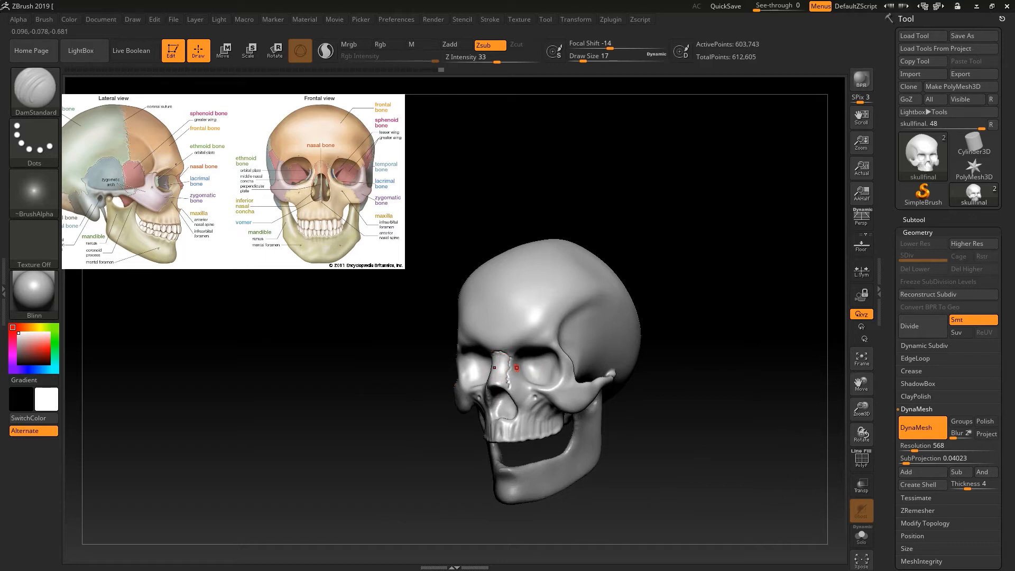
right_click_drag(697, 339, 701, 402)
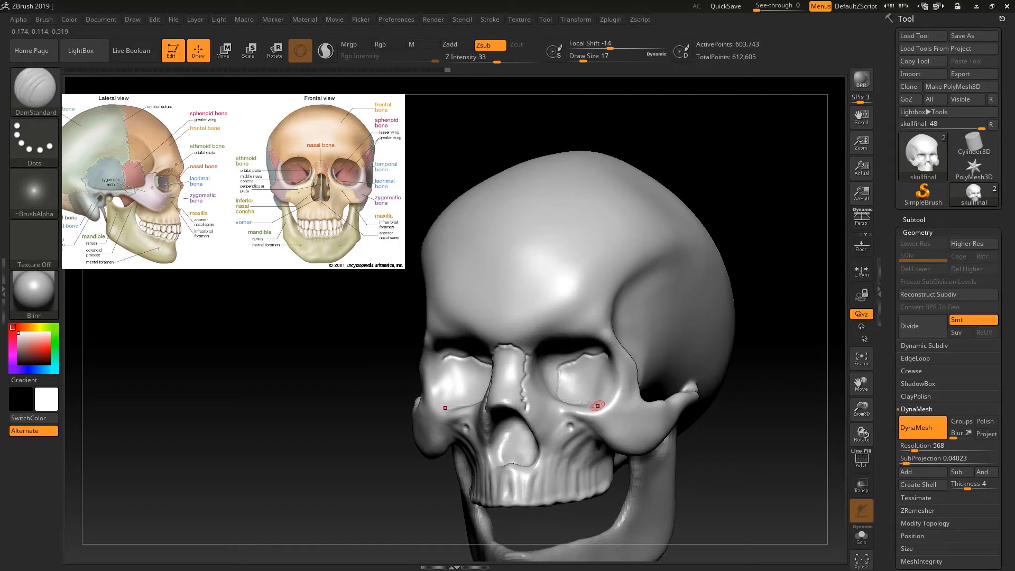
mouse_move(759, 346)
left_mouse_down()
mouse_move(792, 346)
mouse_move(798, 376)
mouse_move(732, 359)
left_mouse_up()
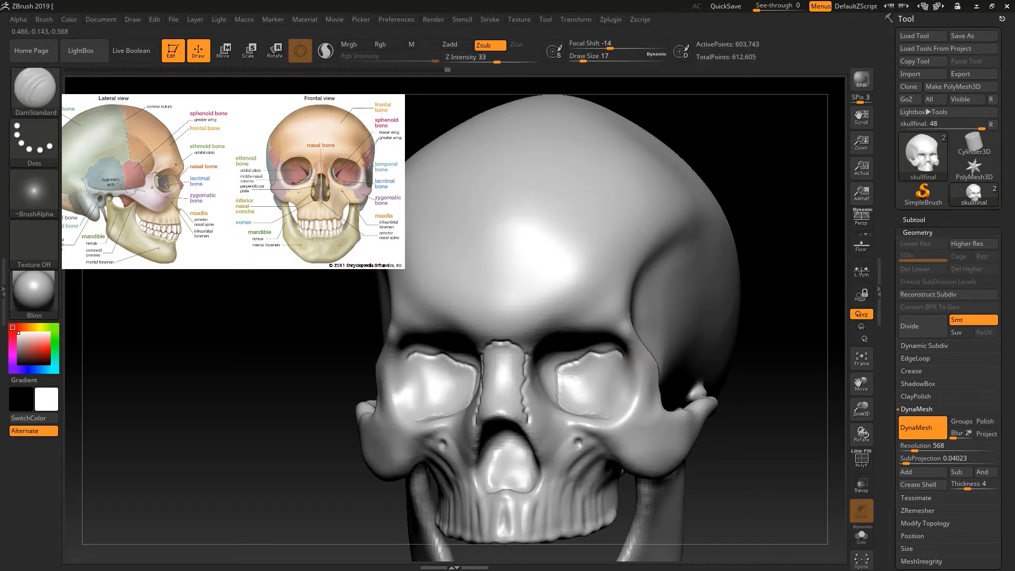
Carve the suture running from the lower eye socket rim diagonally down across the cheekbone.
key("shift")
mouse_move(421, 379)
left_mouse_down()
mouse_move(426, 408)
mouse_move(392, 458)
left_mouse_up()
mouse_move(766, 380)
right_mouse_down()
mouse_move(748, 381)
mouse_move(724, 354)
mouse_move(687, 359)
right_mouse_up()
mouse_move(636, 424)
left_mouse_down()
mouse_move(626, 414)
mouse_move(633, 427)
left_mouse_up()
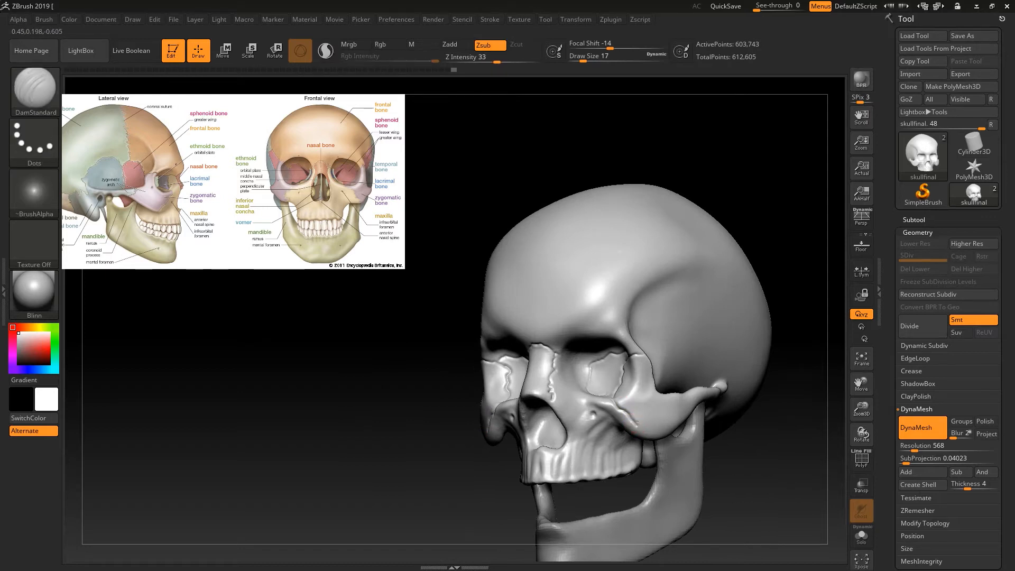
right_click_drag(703, 448, 685, 442)
left_click_drag(660, 427, 628, 415, "shift")
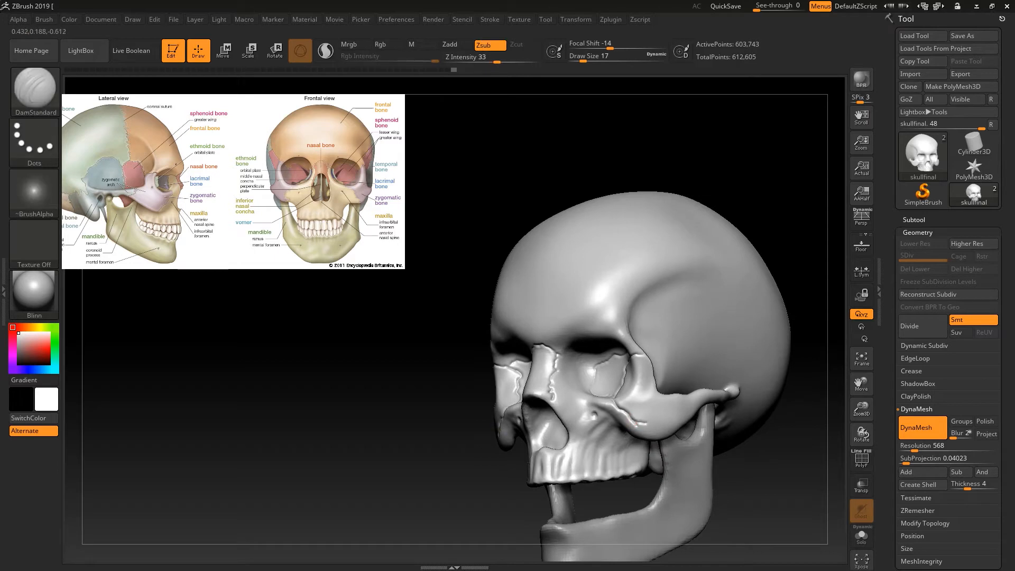
Carve fine sutures across the zygomatic arch and the outer eye socket rim, reducing the draw size to 11.
right_click_drag(787, 381, 719, 389)
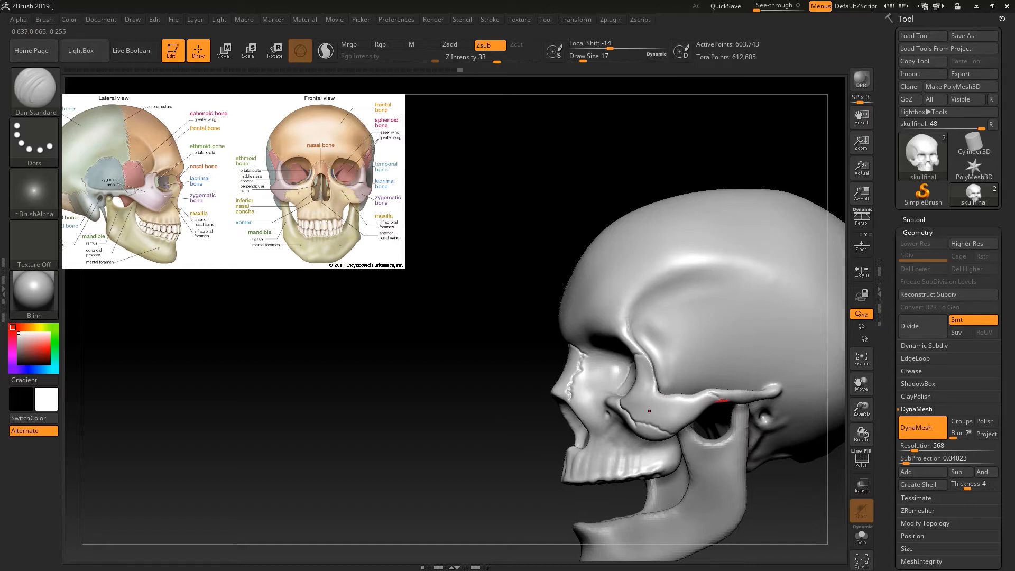
right_click_drag(779, 485, 779, 529, "ctrl")
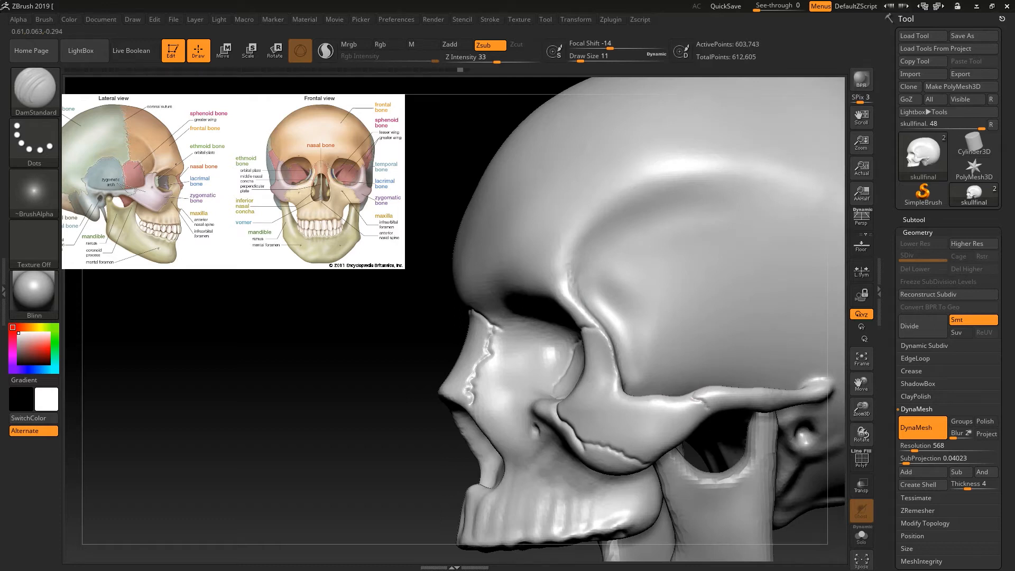
key("f")
left_click_drag(661, 383, 793, 370)
right_click_drag(670, 386, 634, 366, "ctrl")
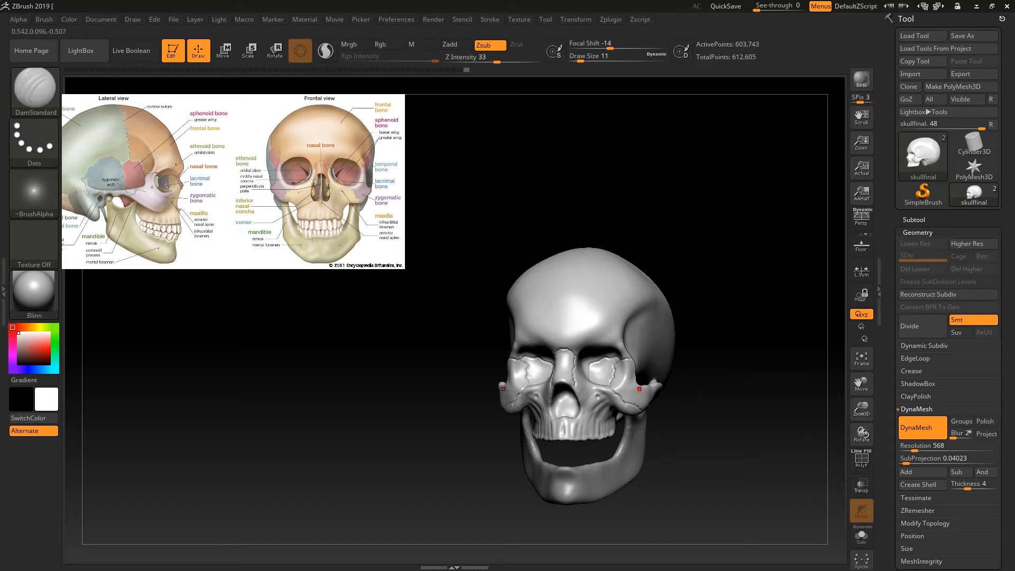
Carve the arched temporal bone suture on the side of the skull above the zygomatic arch at draw size 31.
left_click_drag(712, 380, 571, 288)
key("s")
left_click_drag(543, 356, 549, 356)
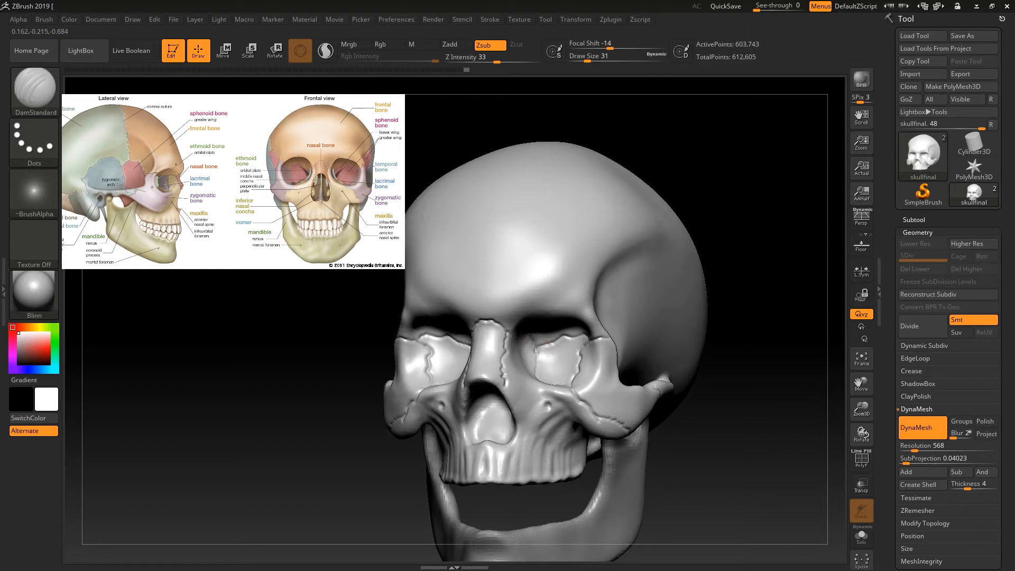
right_click_drag(550, 381, 587, 397)
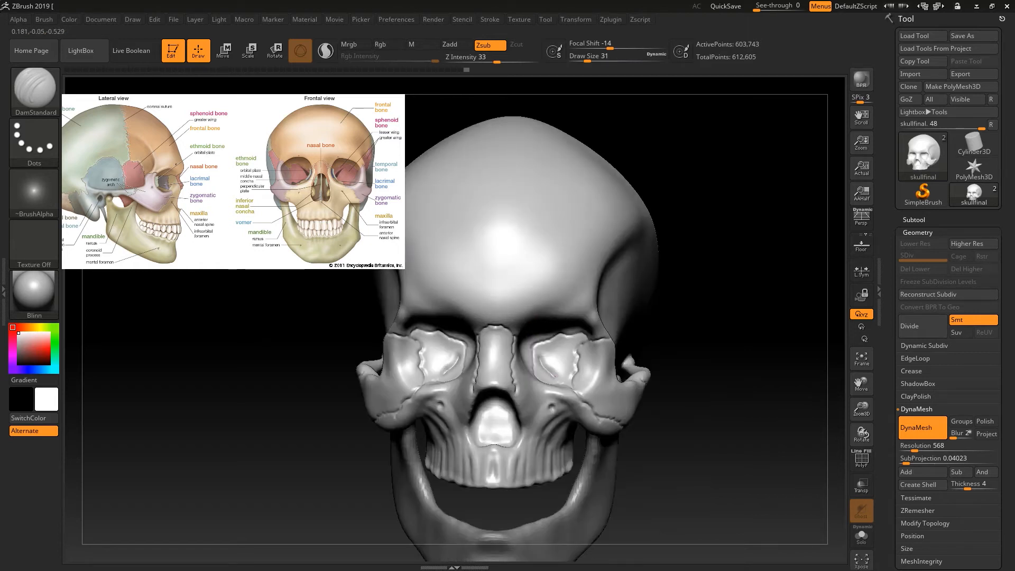
mouse_move(670, 358)
right_mouse_down("ctrl")
mouse_move(544, 358)
mouse_move(692, 343)
mouse_move(752, 380)
right_mouse_up("ctrl")
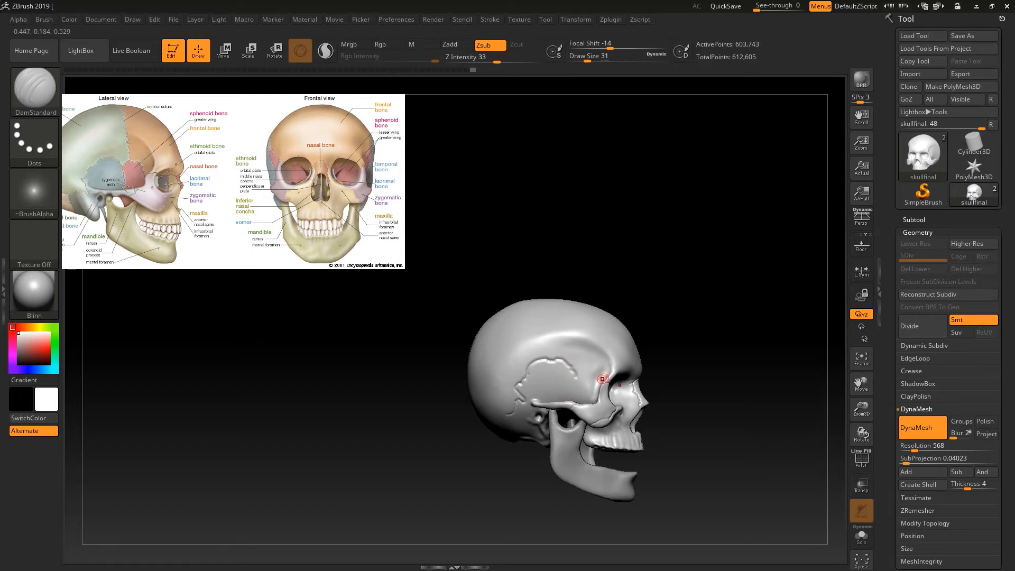
Extend the temporal bone suture behind the ear region and onto the underside of the skull.
left_click_drag(512, 469, 507, 391)
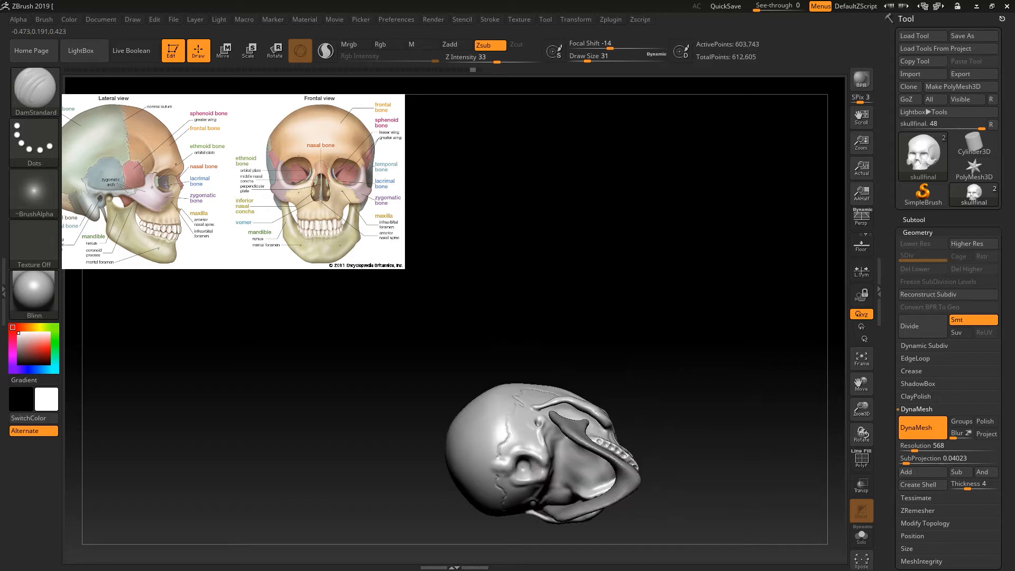
left_click_drag(601, 346, 611, 429)
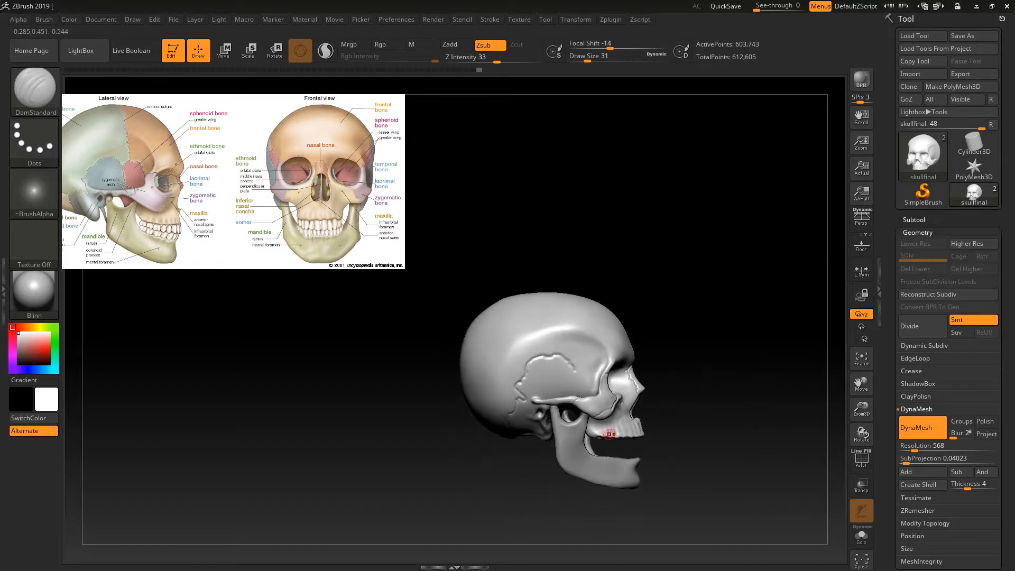
left_click_drag(543, 495, 551, 391)
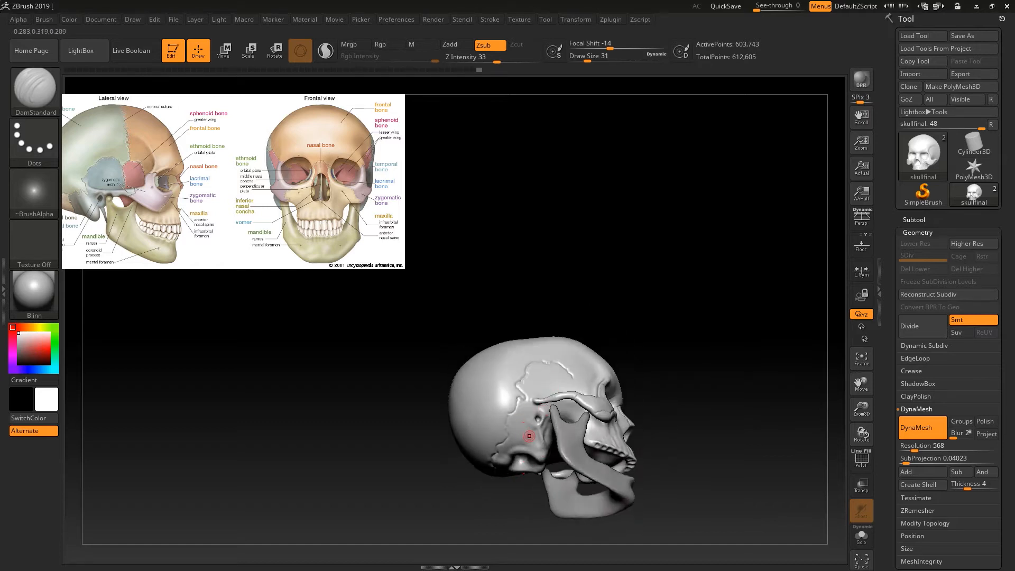
Carve the sphenoid bone suture between the temporal bone outline and the outer edge of the eye socket.
mouse_move(521, 454)
left_mouse_down()
mouse_move(597, 388)
mouse_move(630, 375)
mouse_move(589, 396)
left_mouse_up()
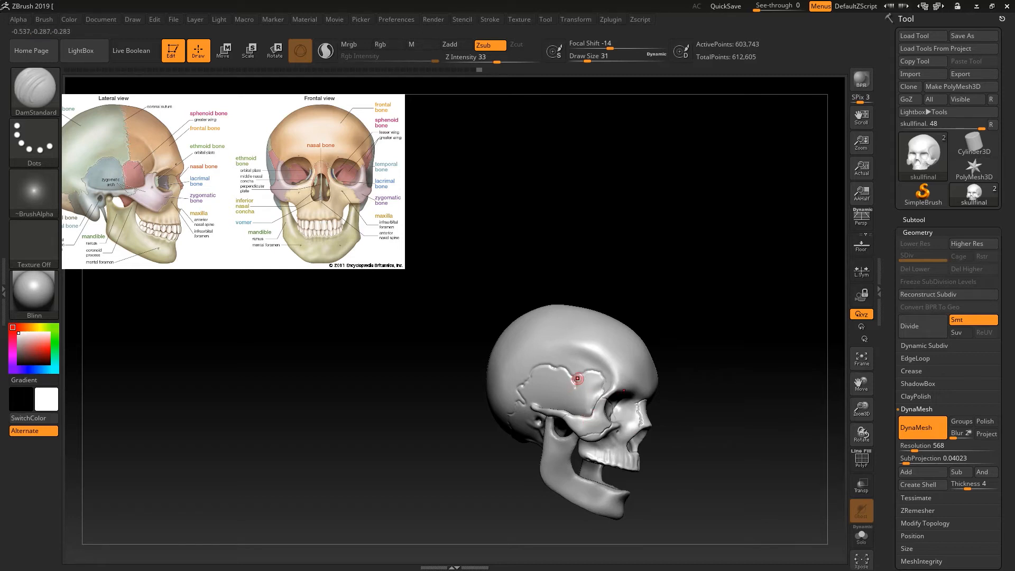
right_click_drag(527, 445, 565, 415)
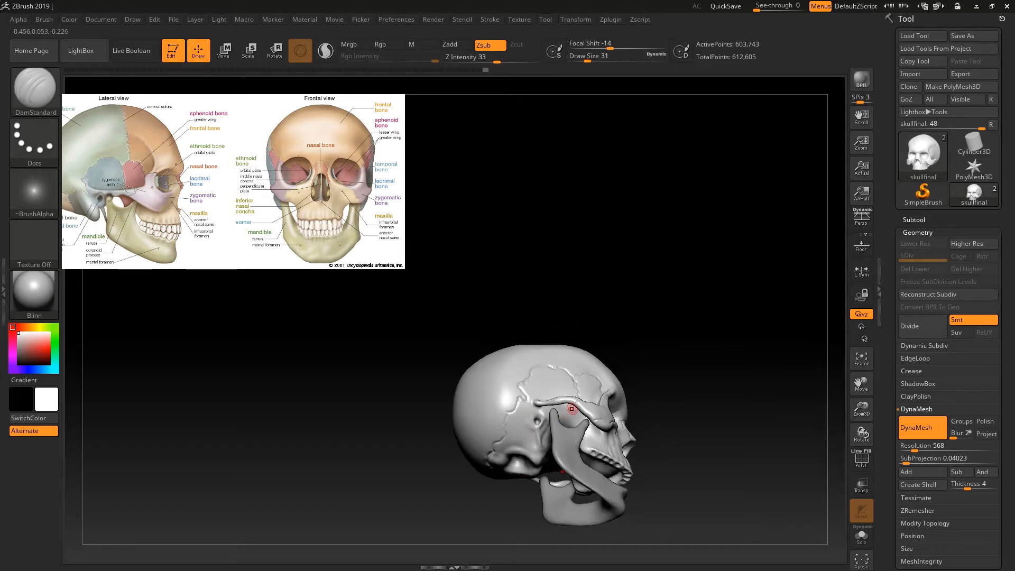
right_click_drag(568, 412, 568, 436)
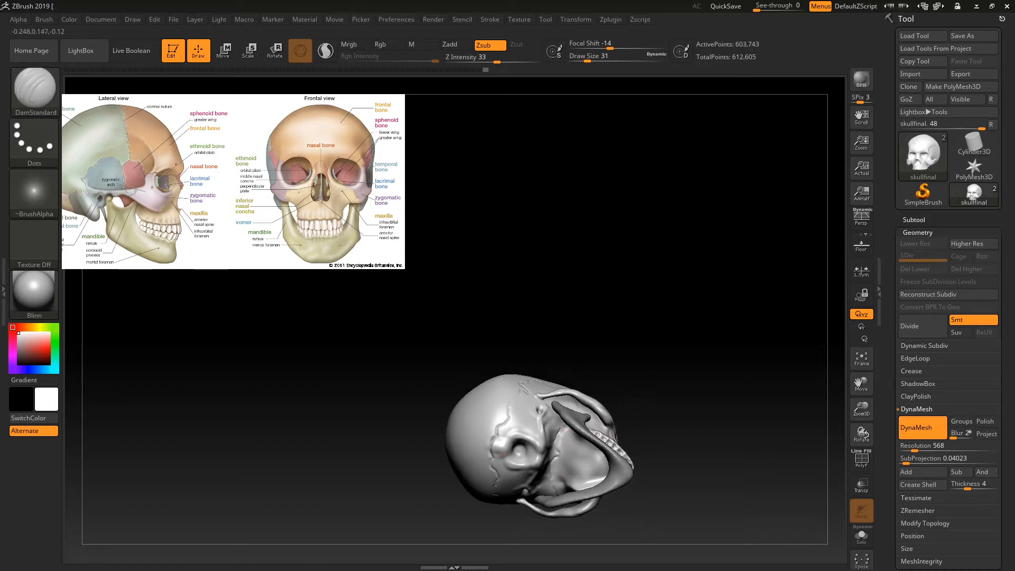
Carve the coronal suture from the sphenoid outline up the side and over the top of the skull.
right_click_drag(581, 333, 592, 397)
right_click_drag(664, 312, 599, 347)
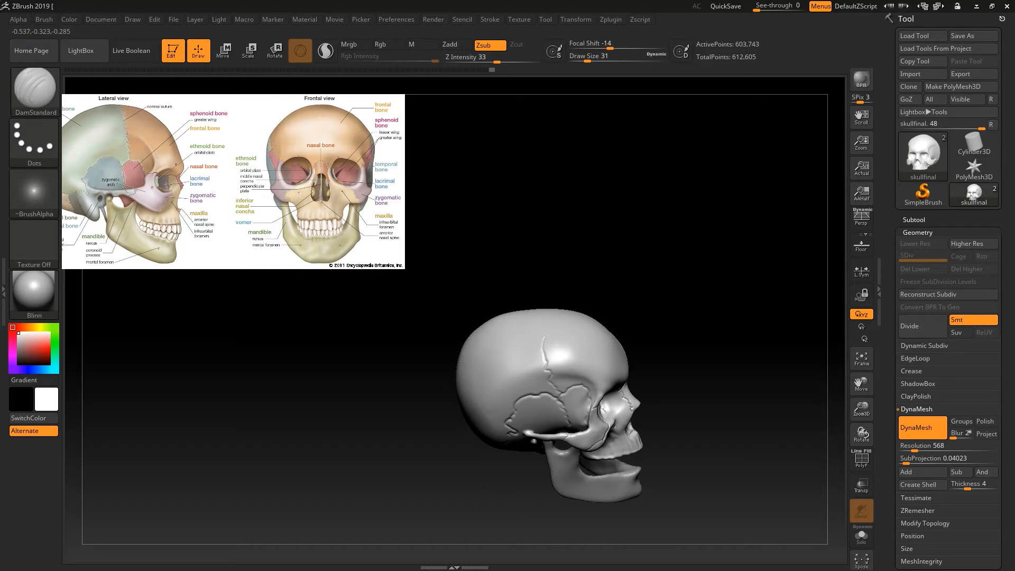
left_click_drag(643, 294, 602, 326)
mouse_move(681, 293)
left_mouse_down("shift")
mouse_move(673, 285)
mouse_move(599, 365)
left_mouse_up("shift")
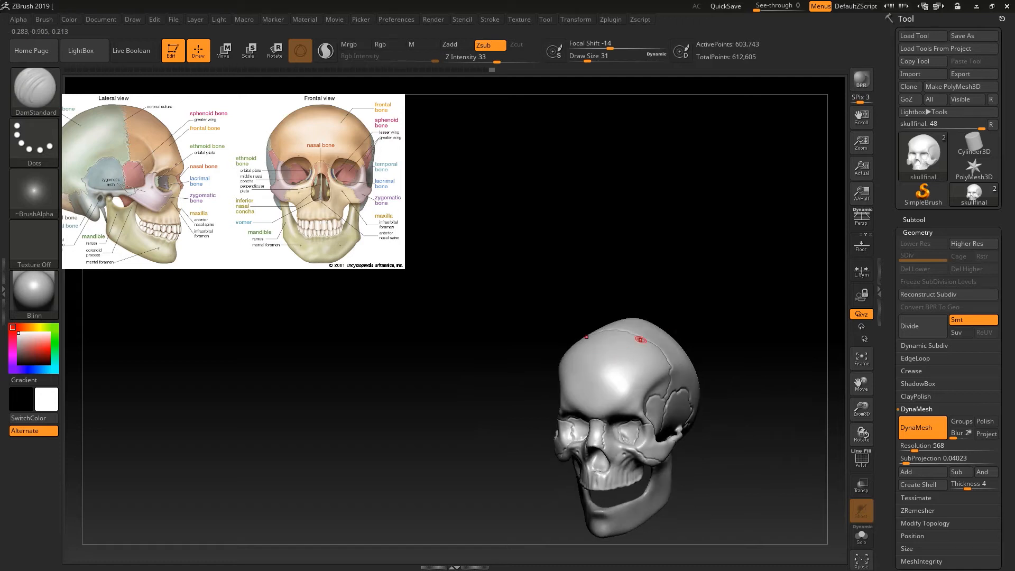
left_click_drag(624, 308, 668, 314)
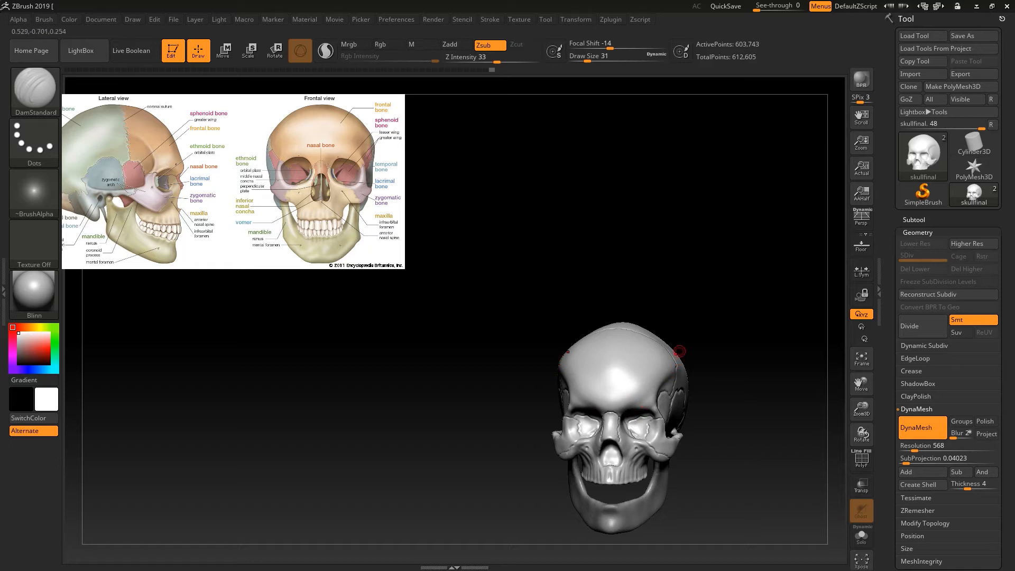
Carve the sagittal suture along the top of the skull and the lambdoid suture across the back at draw size 44.
mouse_move(703, 380)
left_mouse_down()
mouse_move(687, 349)
mouse_move(658, 338)
mouse_move(603, 344)
mouse_move(539, 378)
mouse_move(659, 338)
mouse_move(650, 369)
mouse_move(629, 344)
mouse_move(654, 273)
left_mouse_up()
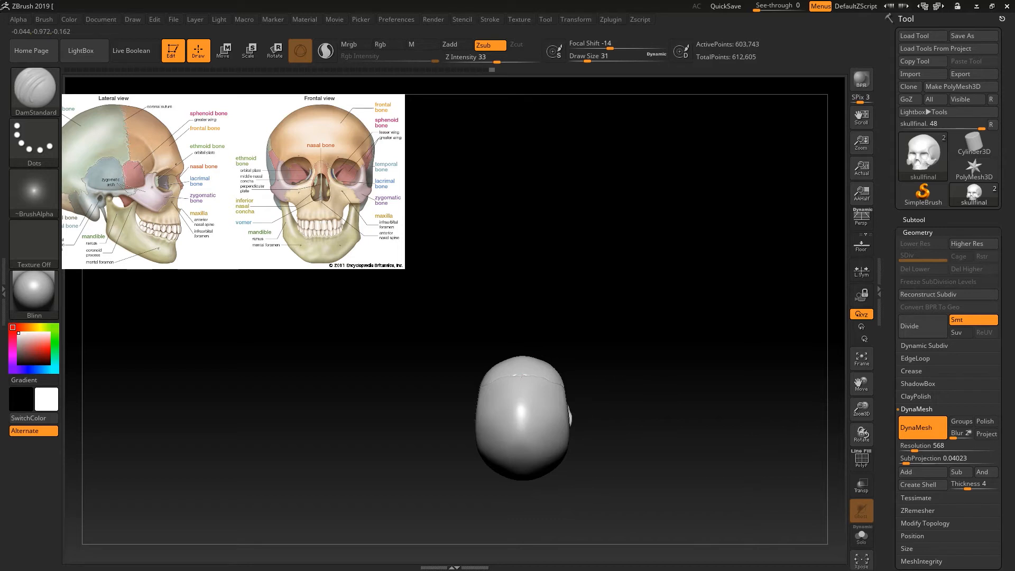
left_click_drag(653, 338, 574, 299)
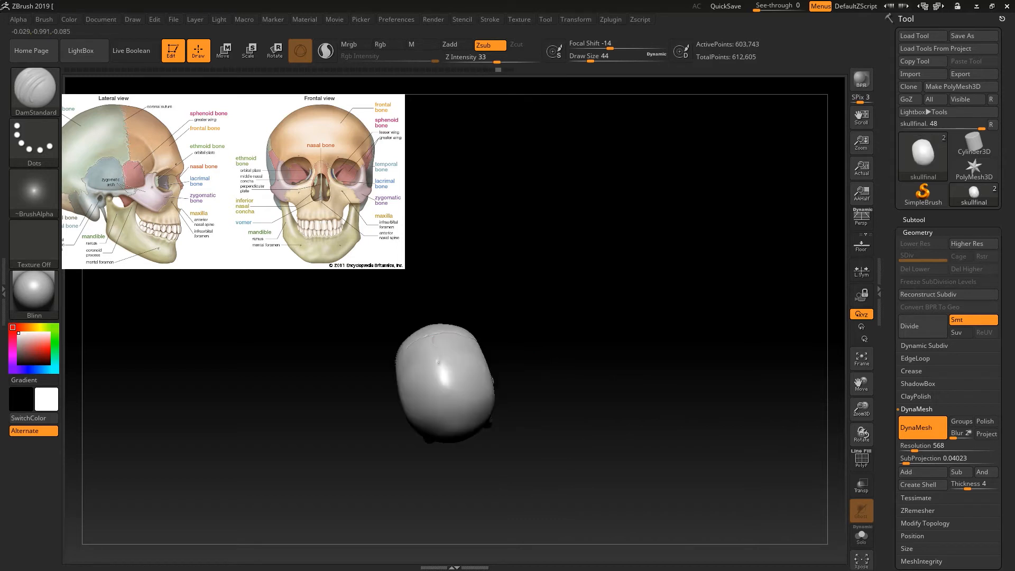
mouse_move(450, 426)
right_mouse_down()
mouse_move(439, 390)
mouse_move(445, 402)
mouse_move(461, 397)
right_mouse_up()
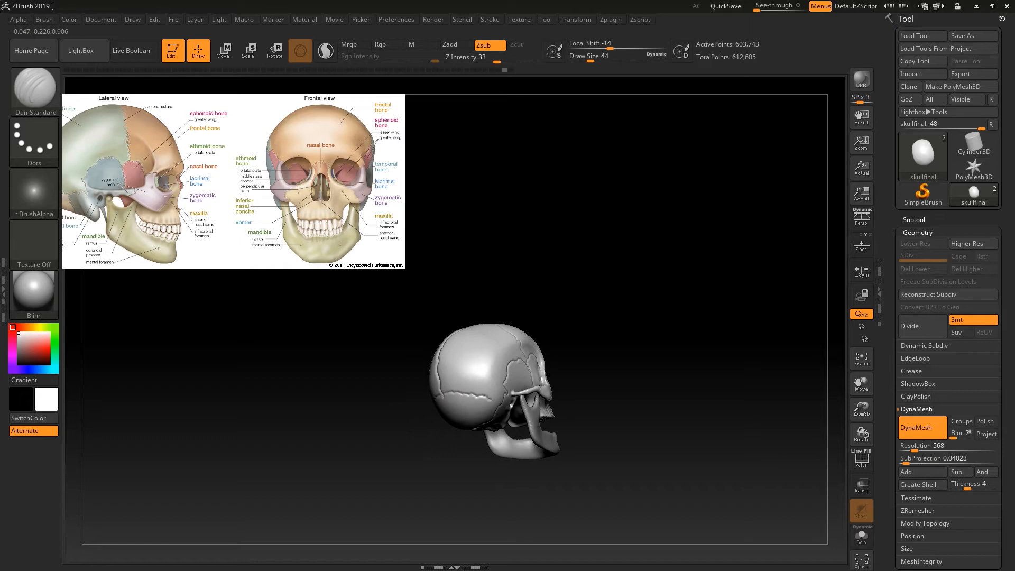
Build up the central ridge and flaring bone inside the nasal cavity with ClayBuildup at draw size 20.
mouse_move(592, 326)
left_mouse_down()
mouse_move(580, 315)
mouse_move(599, 341)
mouse_move(588, 324)
mouse_move(539, 344)
mouse_move(528, 367)
mouse_move(552, 345)
mouse_move(529, 342)
mouse_move(670, 349)
left_mouse_up()
left_click_drag(670, 348, 688, 385, "alt")
key("s")
left_click_drag(557, 368, 549, 368)
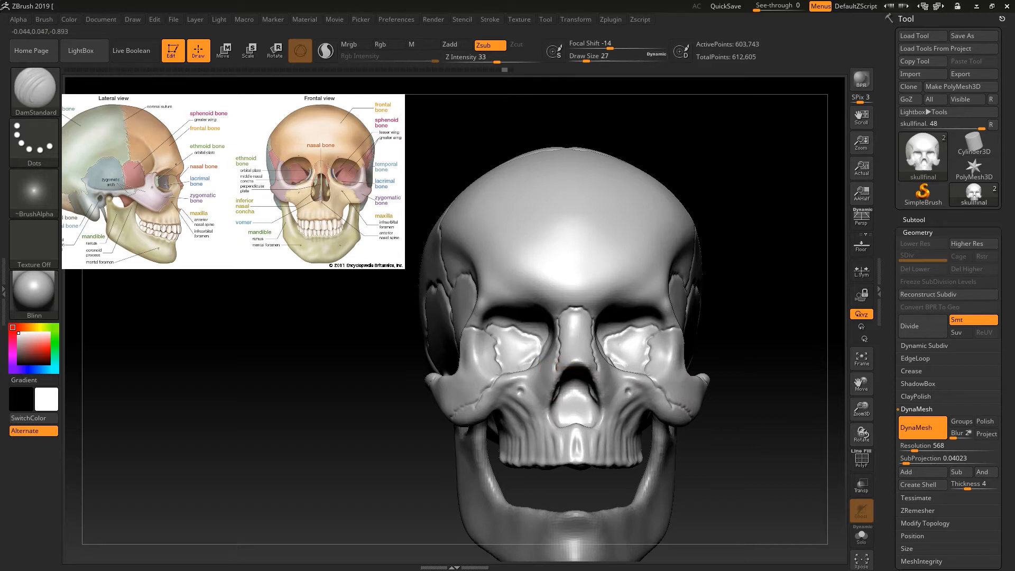
key("b")
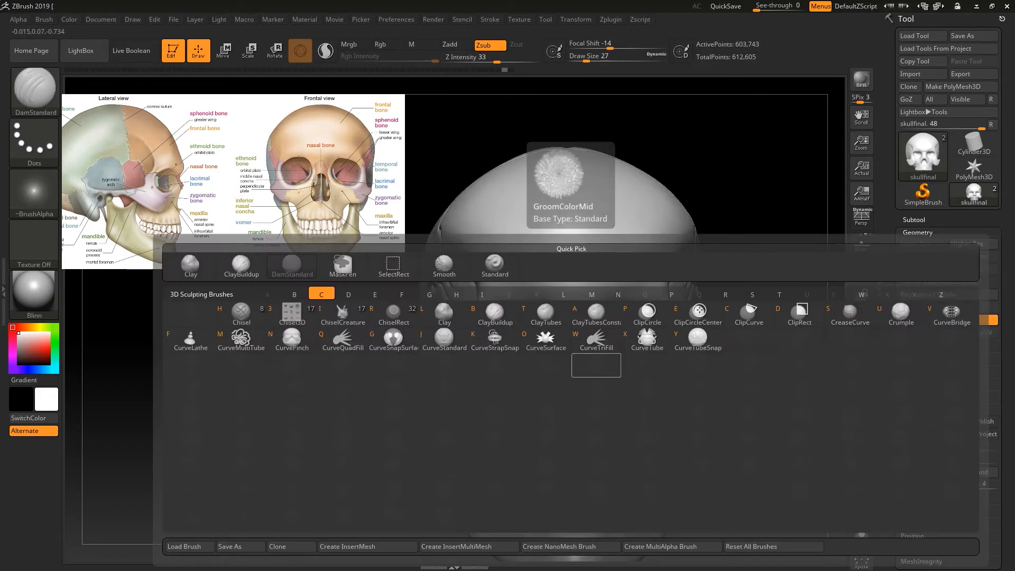
key("b")
key("s")
left_click_drag(573, 380, 574, 383)
key("s")
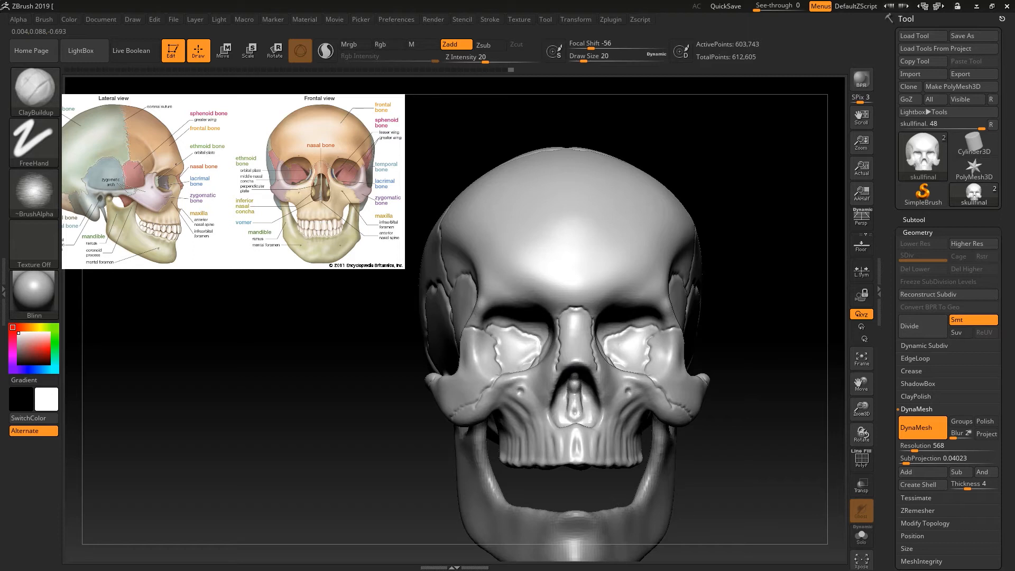
mouse_move(575, 386)
left_mouse_down()
mouse_move(580, 416)
mouse_move(569, 415)
left_mouse_up()
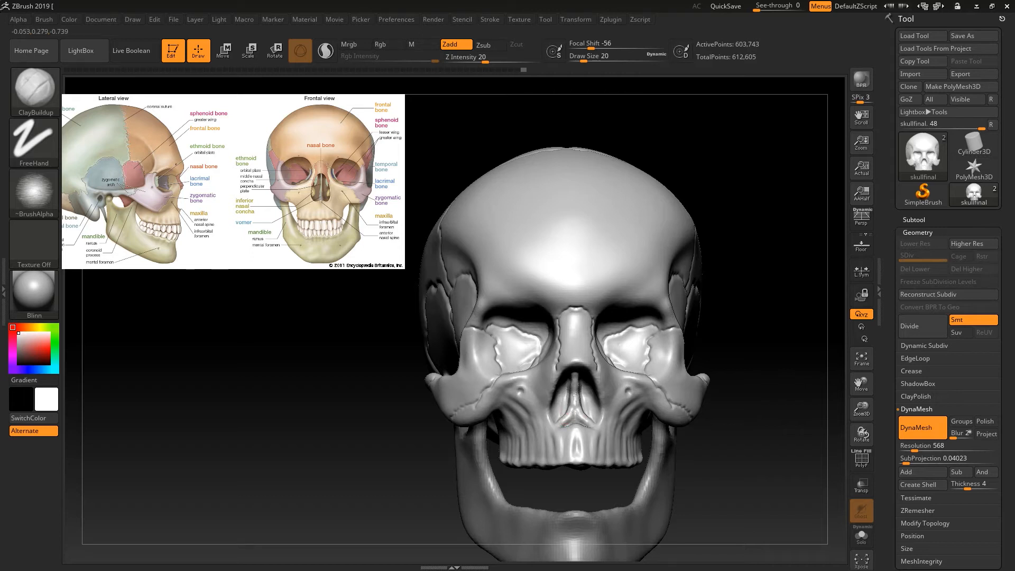
Raise the skull's DynaMesh resolution to 592 and try to remesh it.
mouse_move(758, 333)
left_mouse_down("alt")
mouse_move(740, 360)
mouse_move(725, 350)
mouse_move(729, 358)
mouse_move(687, 377)
left_mouse_up("alt")
left_click_drag(914, 446, 915, 446)
key("ctrl")
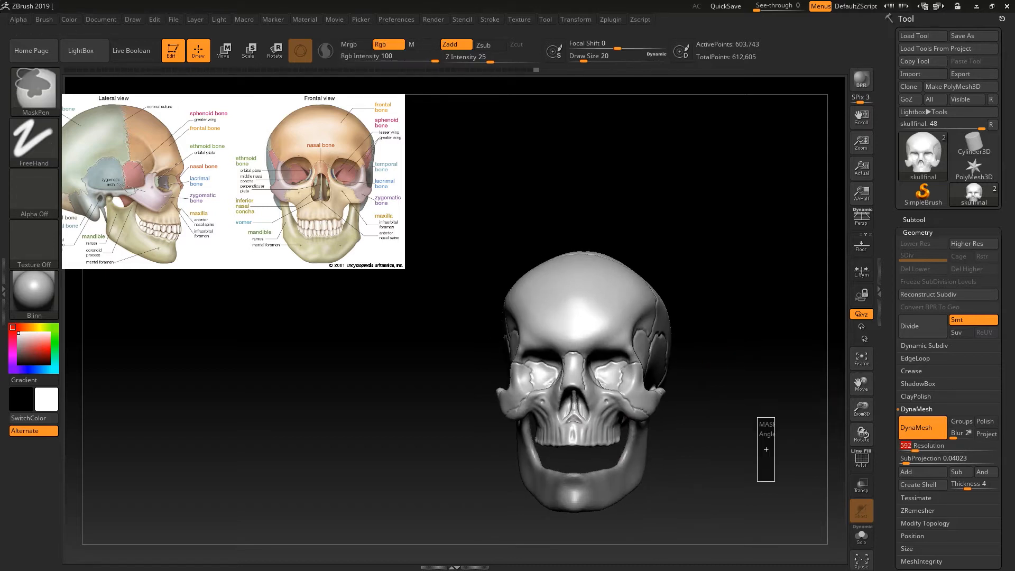
left_click_drag(757, 417, 717, 417, "ctrl")
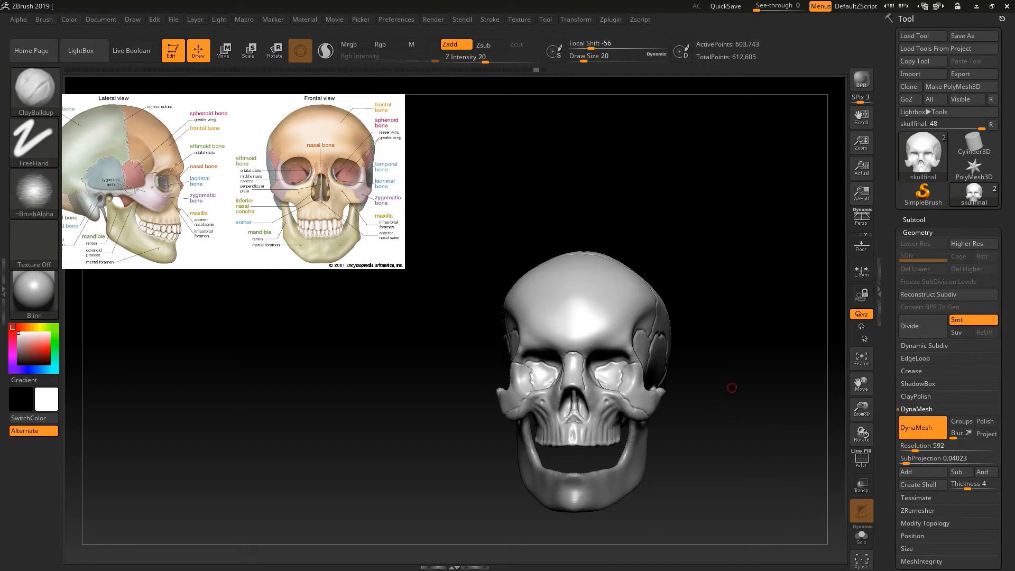
Hide the skull anatomy reference image from the canvas and remesh the skull with DynaMesh.
left_click(519, 19)
left_click(519, 19)
left_click(587, 235)
mouse_move(763, 290)
left_mouse_down("ctrl")
mouse_move(776, 406)
mouse_move(756, 338)
left_mouse_up("ctrl")
Turn the skull to a straight side view to check the carved cranial sutures.
mouse_move(756, 374)
left_mouse_down()
mouse_move(747, 373)
mouse_move(747, 344)
mouse_move(717, 374)
mouse_move(699, 374)
mouse_move(700, 428)
left_mouse_up()
mouse_move(783, 411)
left_mouse_down()
mouse_move(714, 410)
mouse_move(763, 410)
left_mouse_up()
key("shift")
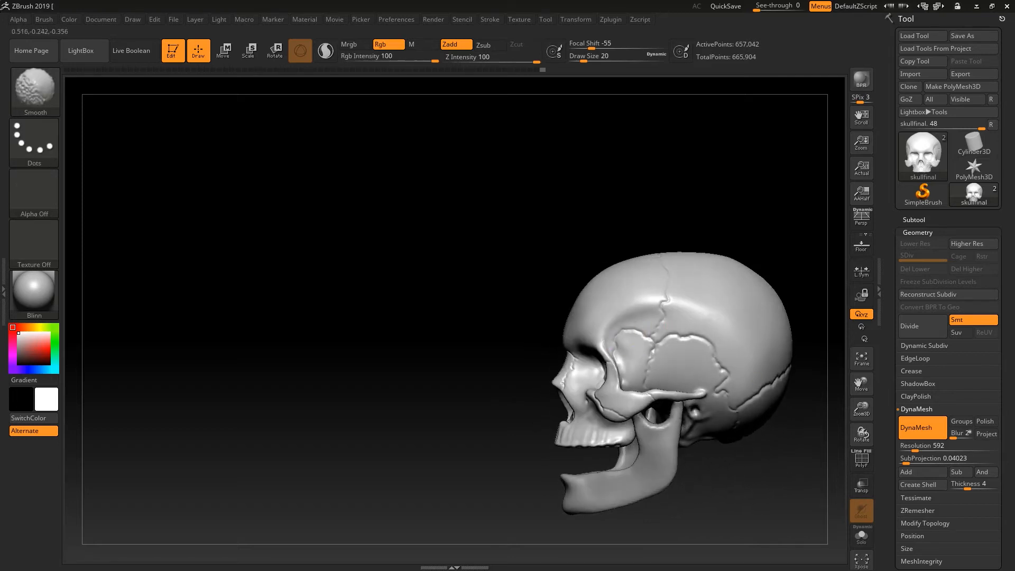
Make the mandible the active subtool, then shrink and move the anatomy reference image so the jaw stays clear for sculpting.
left_click_drag(475, 401, 592, 401)
left_click(526, 468, "alt")
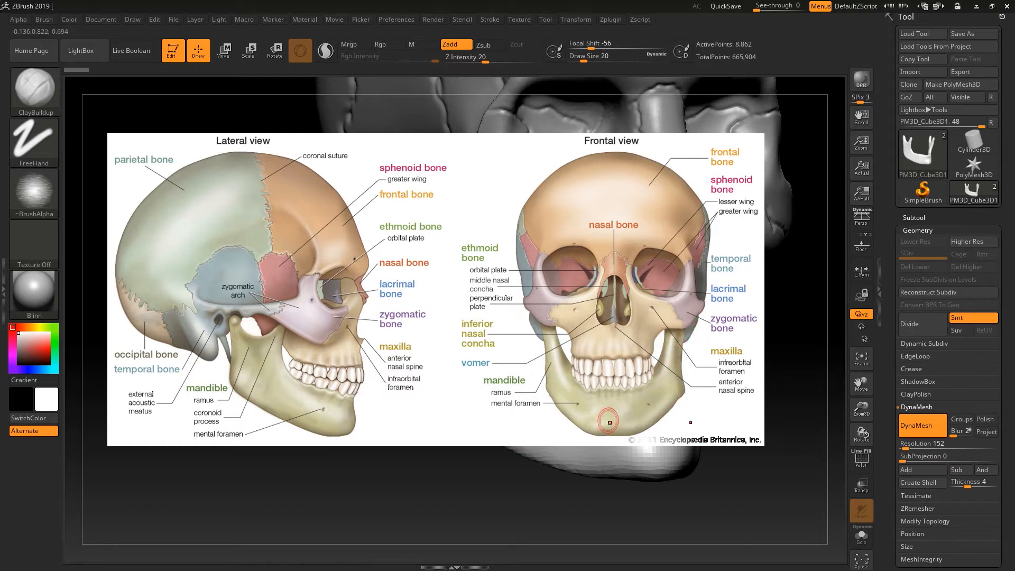
key("z")
left_click_drag(649, 197, 576, 206)
left_click_drag(662, 302, 398, 167)
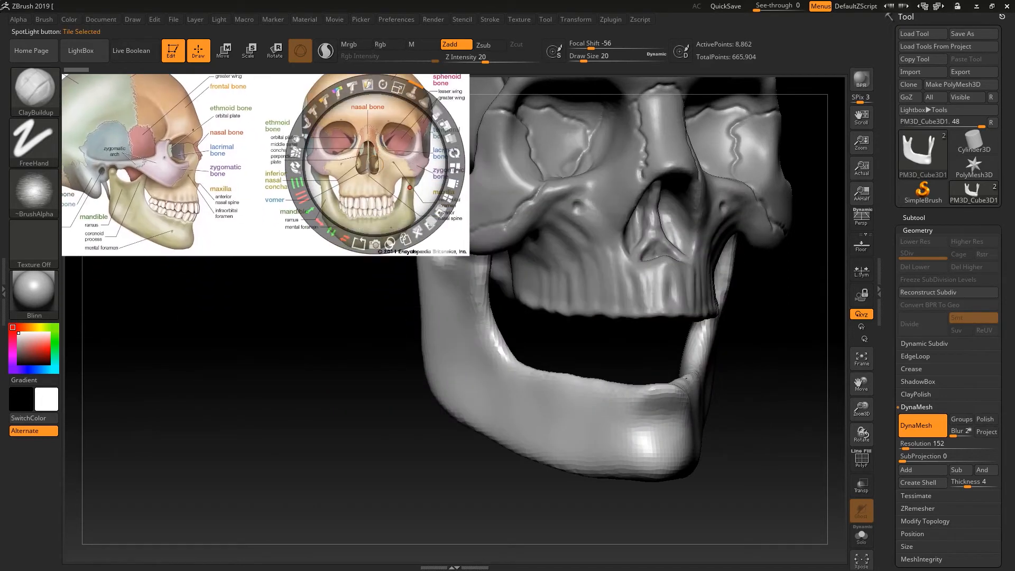
left_click(684, 393)
key("z")
Set the brush draw size to 46 and compare the mandible's front and side with the reference image.
mouse_move(690, 370)
right_mouse_down()
mouse_move(676, 392)
mouse_move(602, 319)
right_mouse_up()
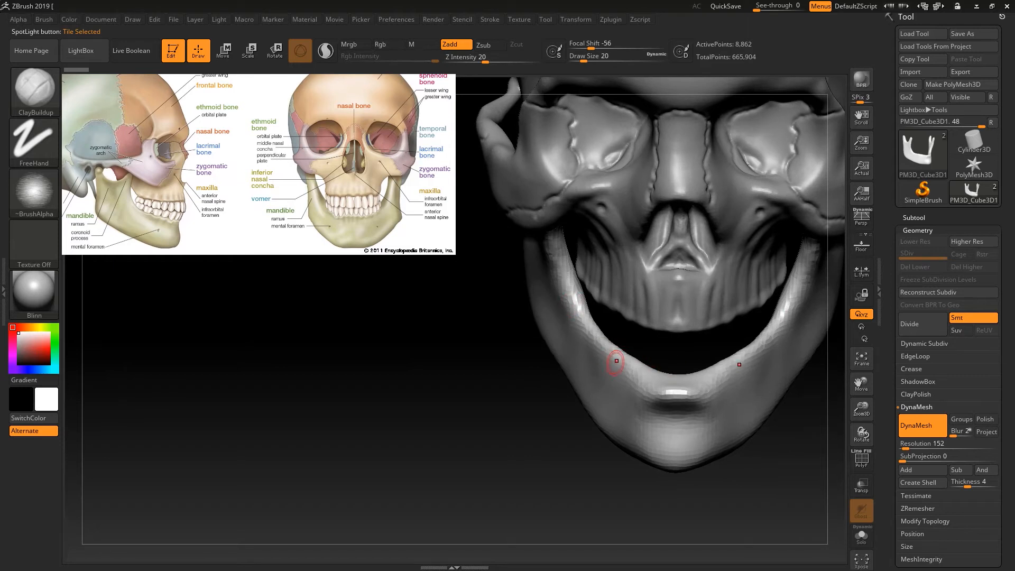
right_click_drag(824, 333, 750, 333)
right_click(751, 332)
key("s")
left_click_drag(784, 348, 791, 348)
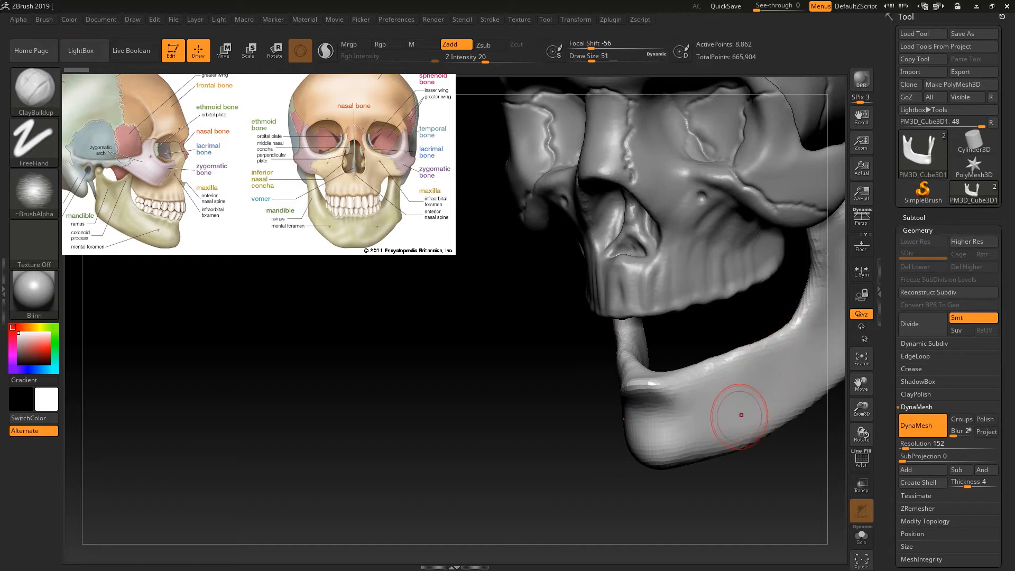
right_click_drag(739, 415, 808, 407)
right_click(705, 400)
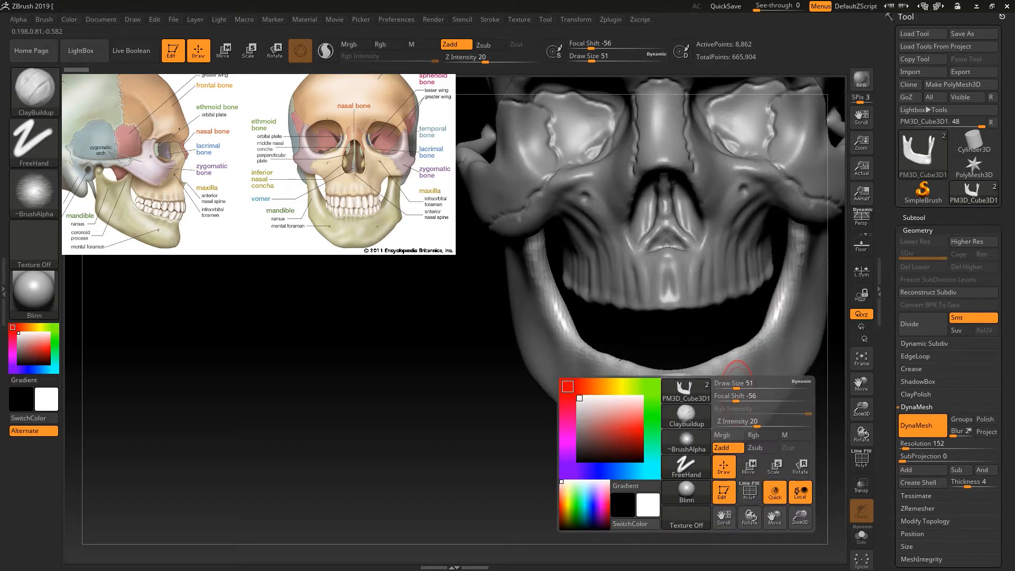
right_click_drag(748, 337, 733, 352)
key("s")
left_click_drag(719, 373, 721, 373)
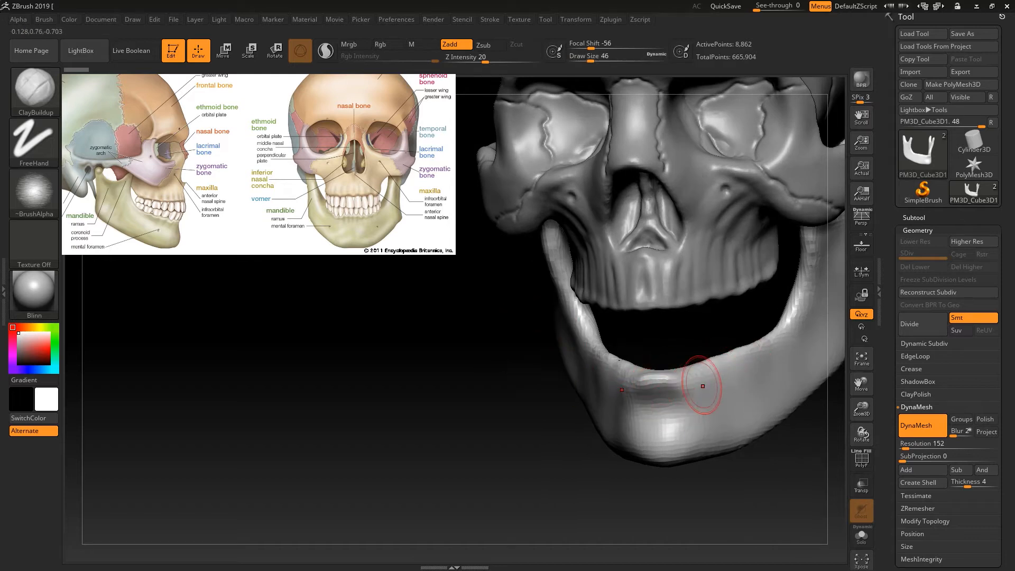
mouse_move(729, 409)
right_mouse_down()
mouse_move(793, 407)
mouse_move(740, 367)
mouse_move(676, 389)
mouse_move(711, 402)
mouse_move(625, 381)
mouse_move(646, 394)
right_mouse_up()
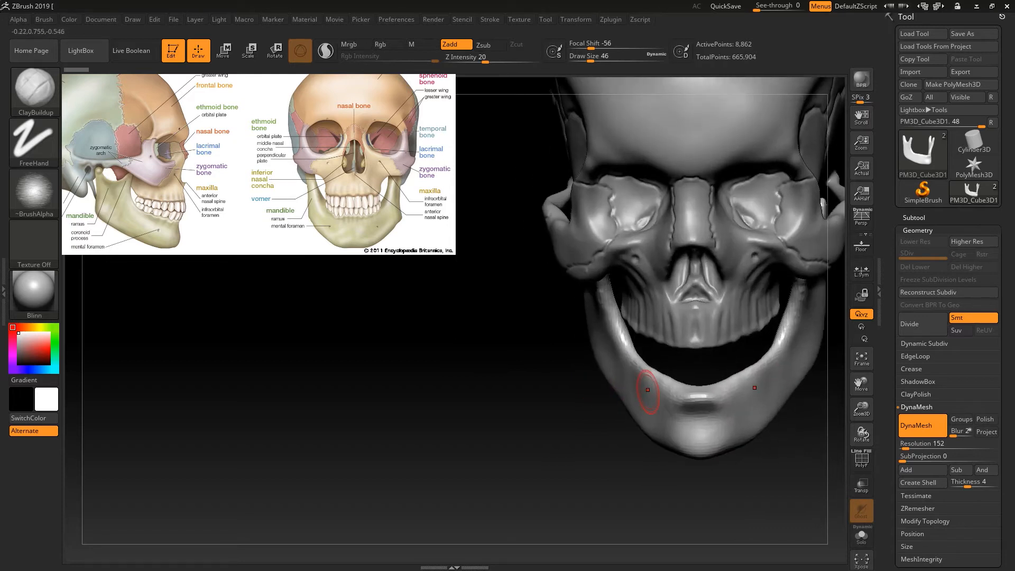
Thicken the upper rim of the mandible on both sides with the Inflat brush.
key("b")
key("i")
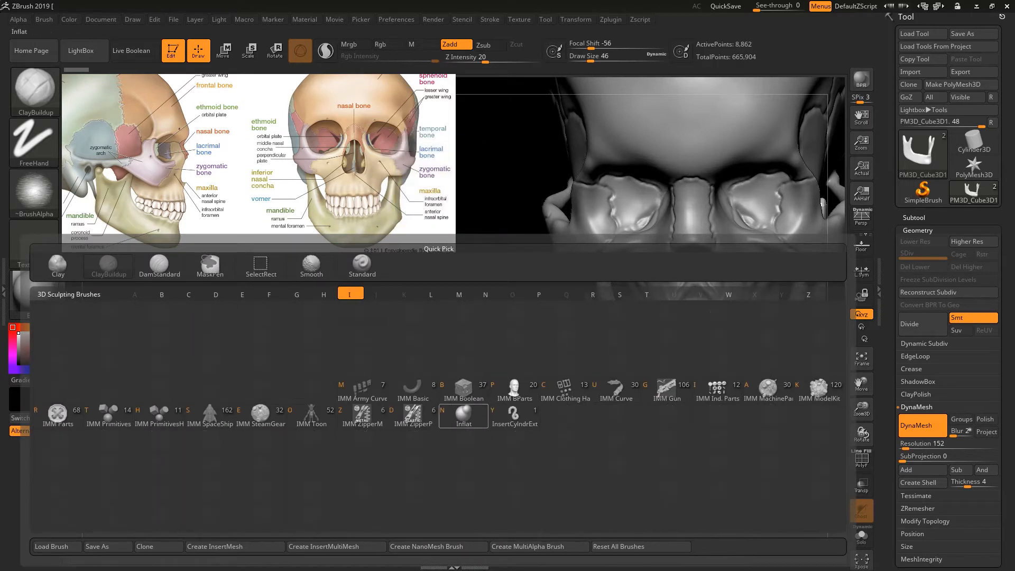
left_click(463, 415)
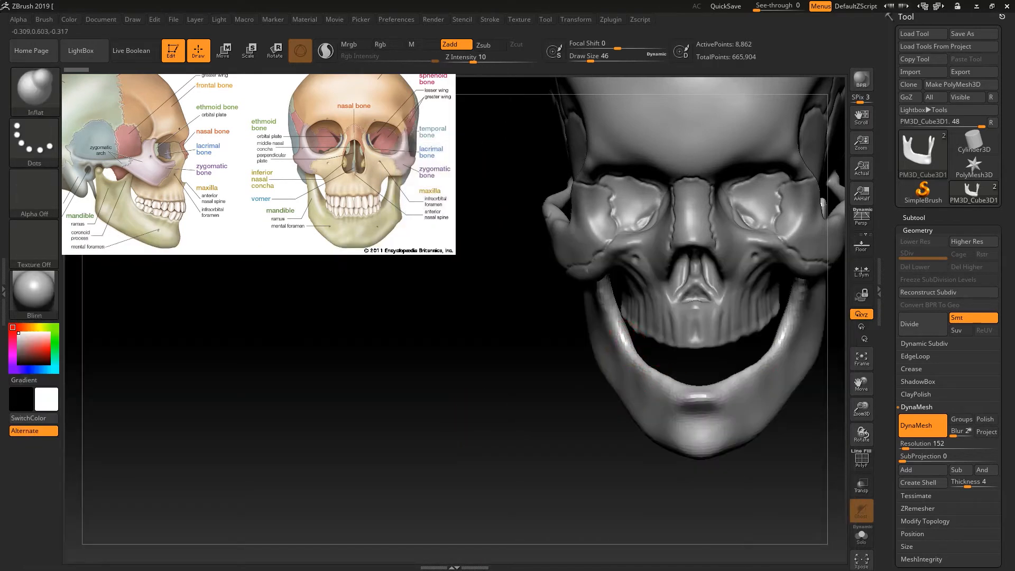
left_click_drag(755, 363, 738, 372)
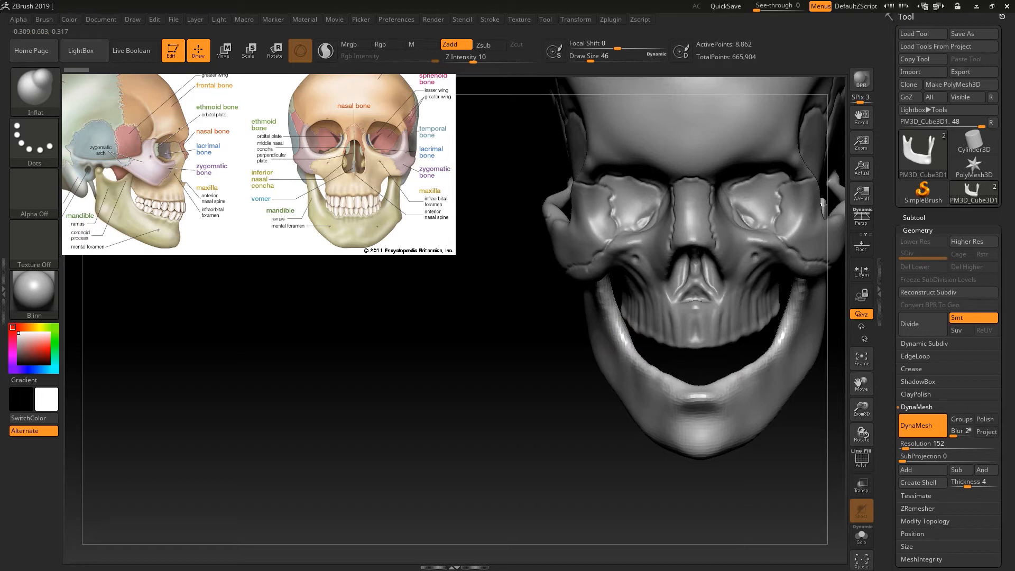
left_click_drag(830, 343, 738, 337)
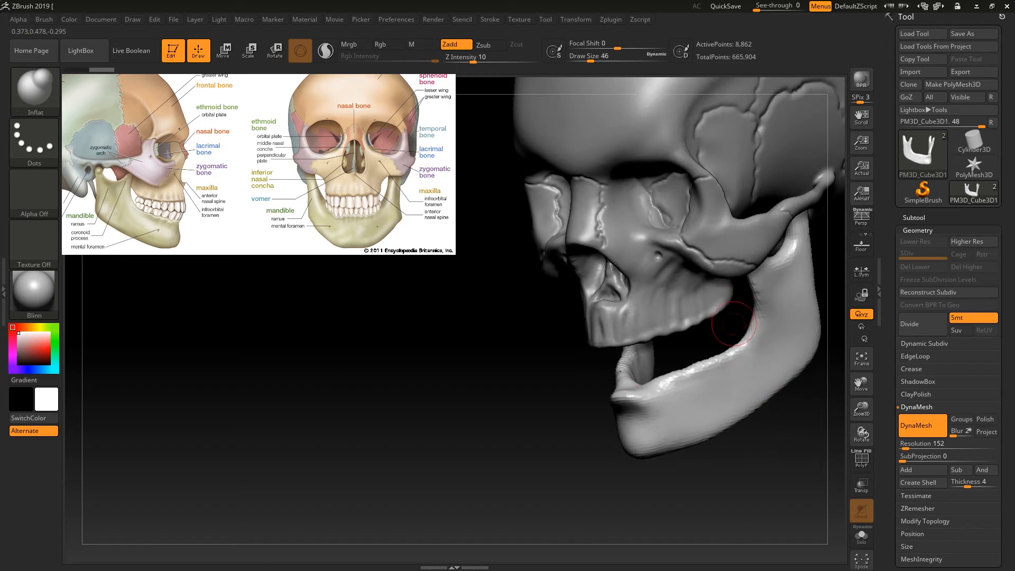
mouse_move(743, 483)
left_mouse_down()
mouse_move(709, 465)
mouse_move(631, 376)
left_mouse_up()
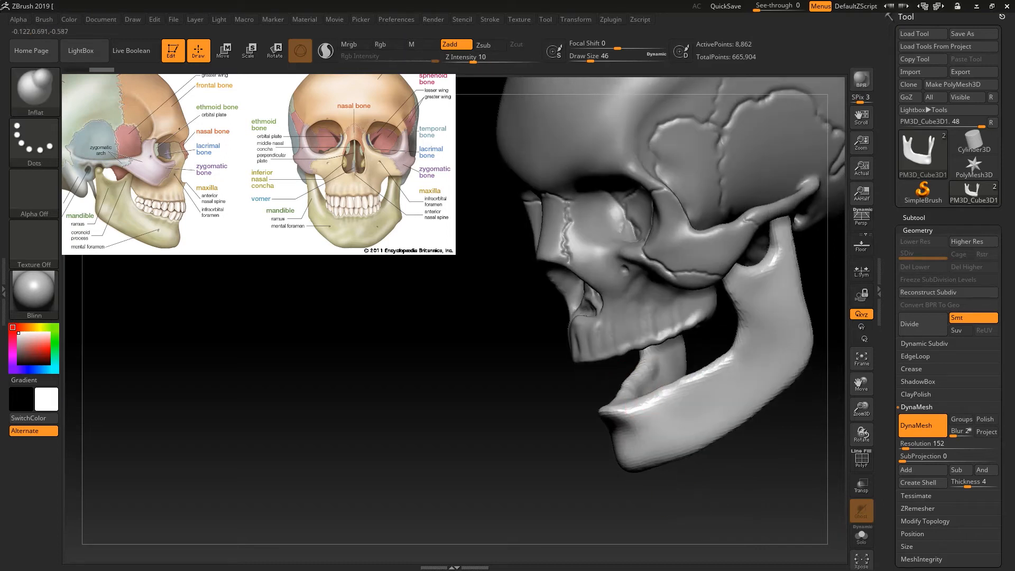
left_click_drag(566, 431, 584, 429)
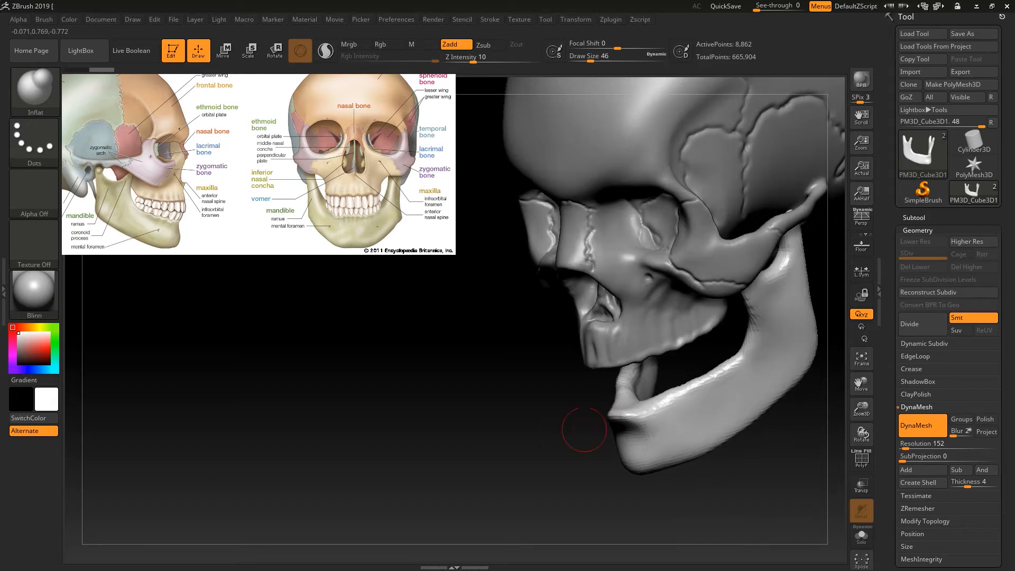
mouse_move(633, 402)
left_mouse_down()
mouse_move(686, 389)
mouse_move(735, 354)
left_mouse_up()
left_click_drag(476, 415, 610, 406)
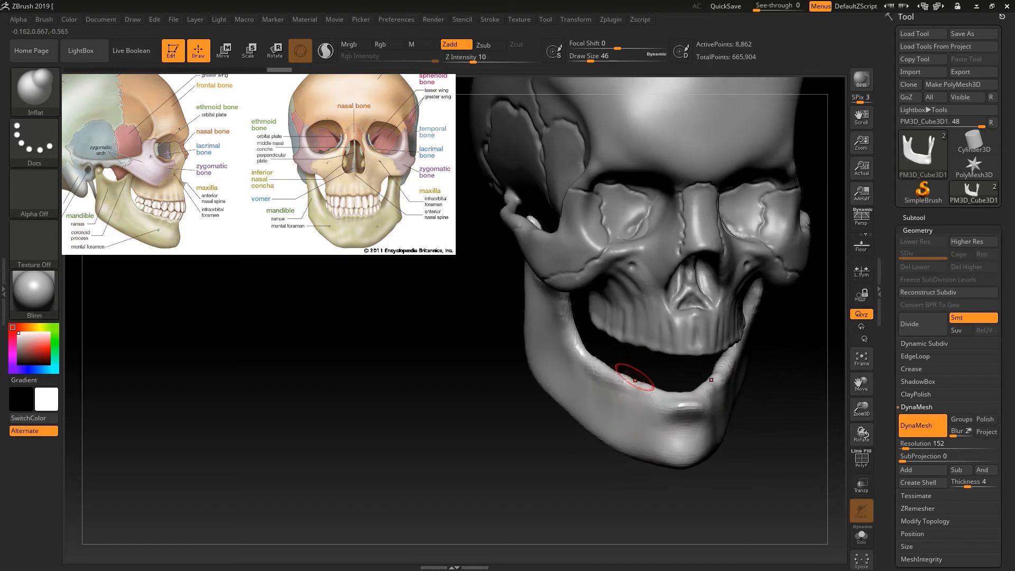
left_click_drag(767, 432, 768, 434)
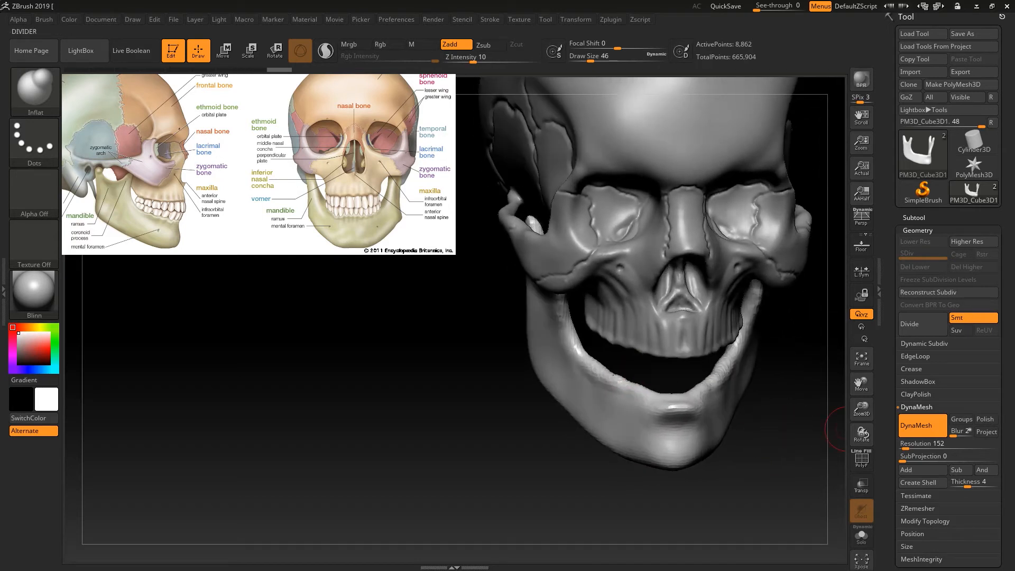
Set the mandible's DynaMesh resolution to 216, hide the anatomy reference image and remesh the jaw.
left_click(923, 444)
key("Return")
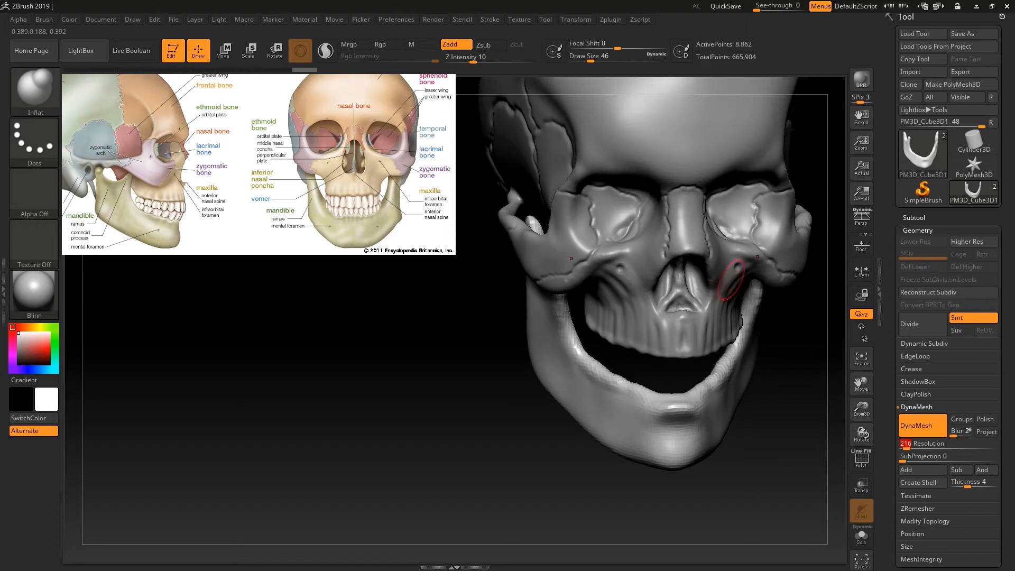
left_click(519, 19)
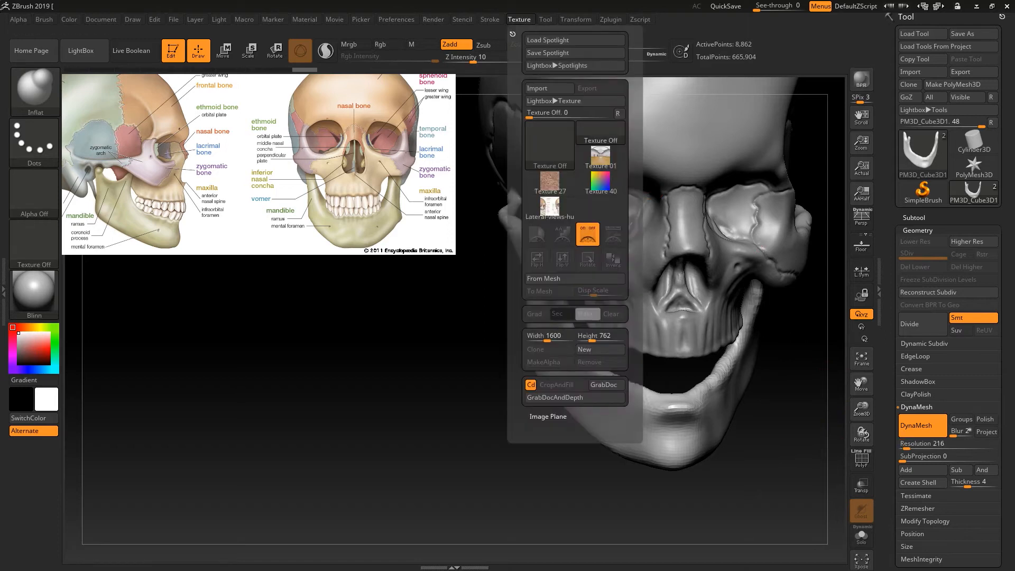
left_click(587, 234)
mouse_move(407, 423)
left_mouse_down("ctrl")
mouse_move(425, 482)
mouse_move(444, 478)
mouse_move(443, 489)
left_mouse_up("ctrl")
Flatten and smooth the mandible's upper rim using hPolish at draw size 39, and remesh it with DynaMesh.
key("b")
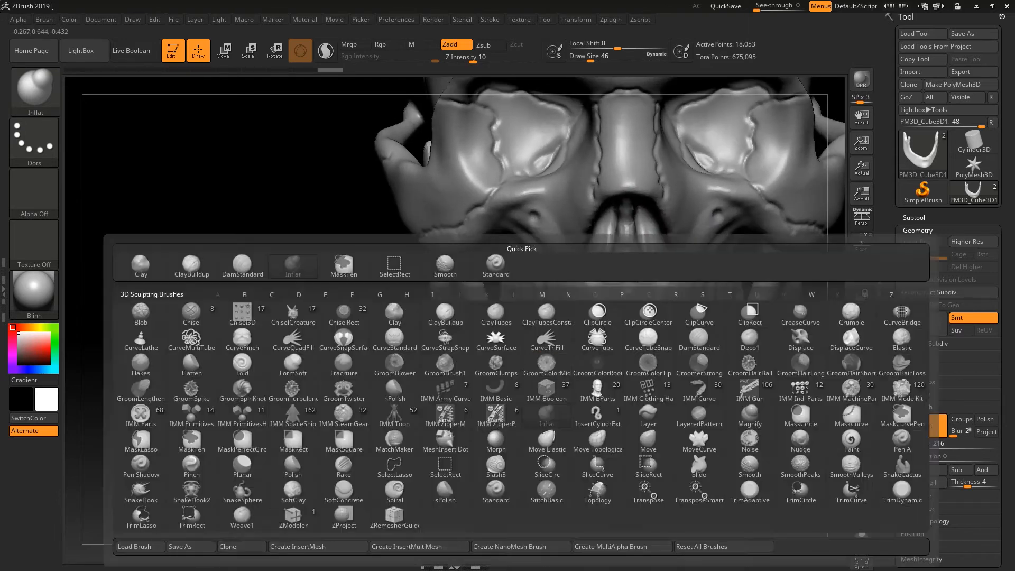
key("h")
key("p")
key("s")
left_click_drag(504, 348, 501, 349)
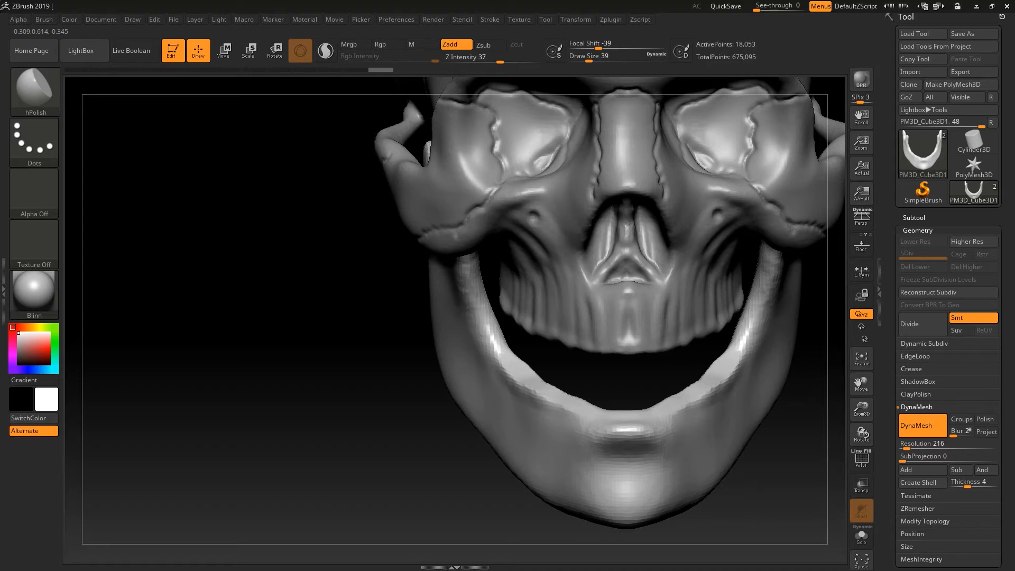
mouse_move(628, 425)
left_mouse_down()
mouse_move(701, 394)
mouse_move(734, 353)
mouse_move(715, 362)
mouse_move(716, 390)
left_mouse_up()
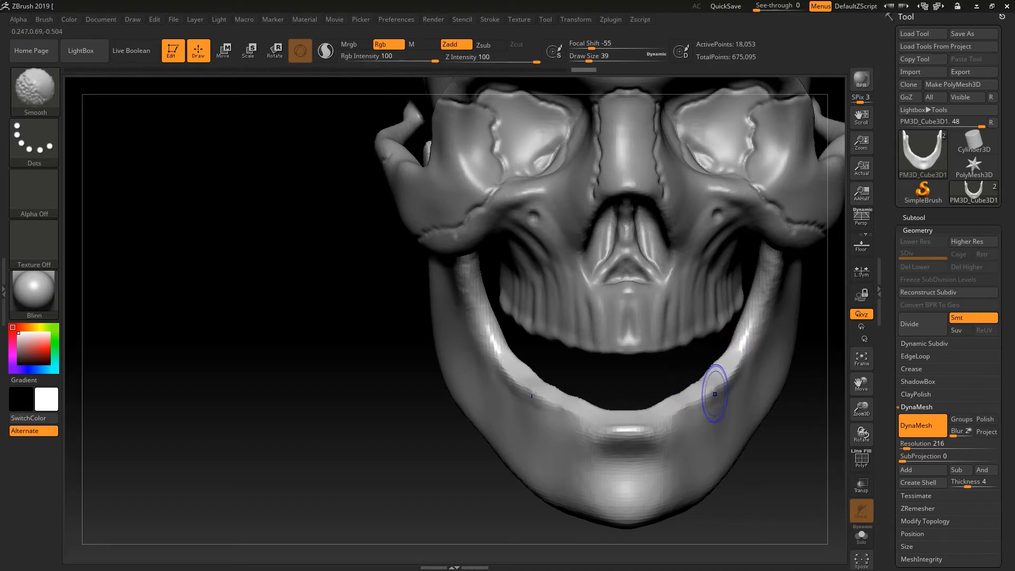
left_click_drag(791, 432, 763, 502, "ctrl")
Try a row of tooth-socket bumps along the mandible's upper rim with ClayBuildup at draw size 25.
key("s")
left_click_drag(627, 417, 616, 417)
mouse_move(777, 476)
left_mouse_down()
mouse_move(687, 317)
mouse_move(624, 254)
left_mouse_up()
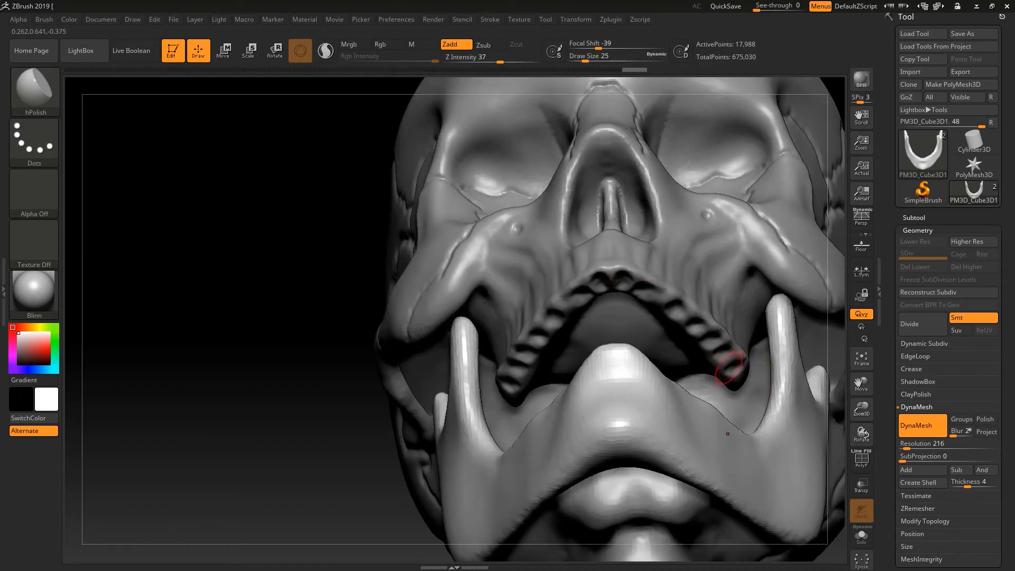
mouse_move(296, 317)
left_mouse_down()
mouse_move(264, 365)
mouse_move(264, 322)
mouse_move(264, 396)
left_mouse_up()
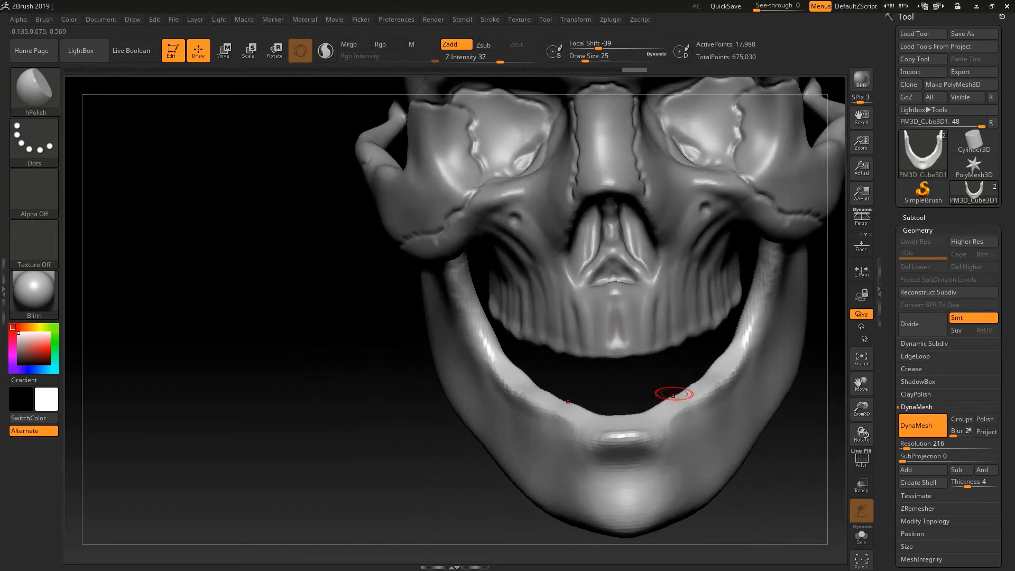
key("s")
left_click_drag(650, 417, 641, 421)
key("s")
key("b")
key("c")
key("b")
key("s")
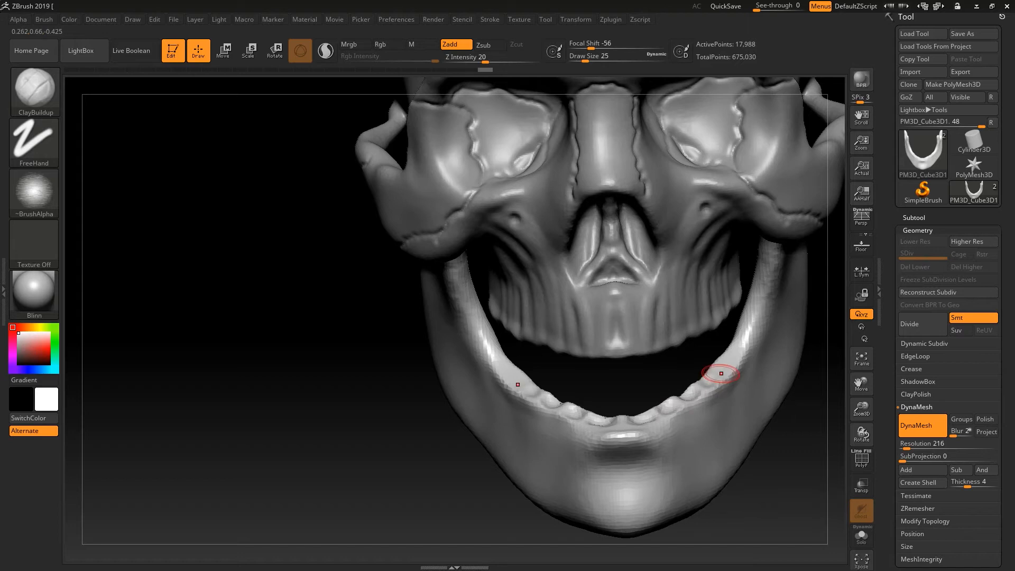
Undo the row of bumps on the jaw rim and set the ClayBuildup draw size to 22.
key("s")
left_click_drag(793, 455, 760, 460)
key("ctrl+z")
key("ctrl+z")
key("ctrl+z")
key("ctrl+z")
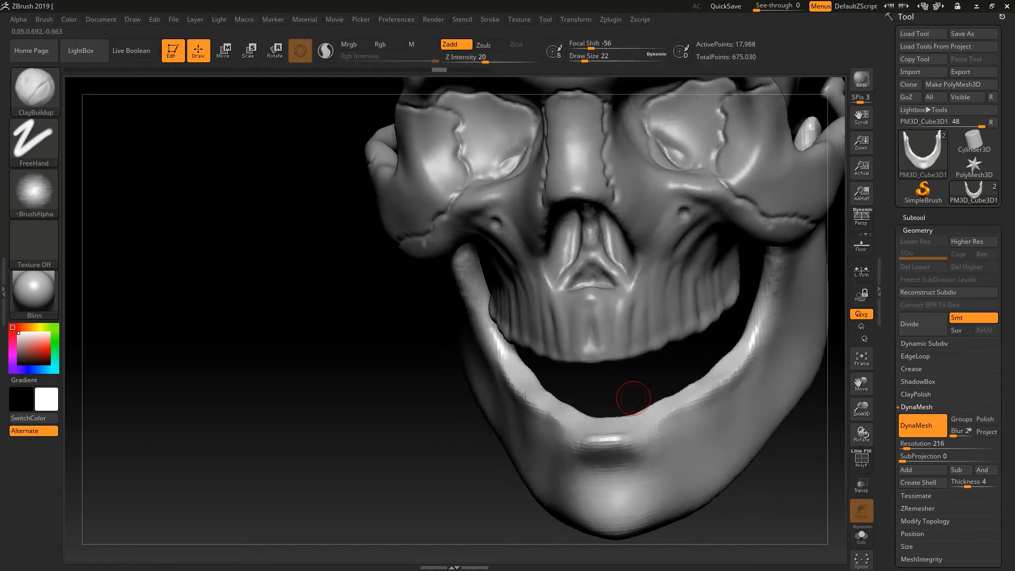
Try small socket bumps at the front center of the jaw rim and undo the strokes.
left_click_drag(634, 397, 633, 410)
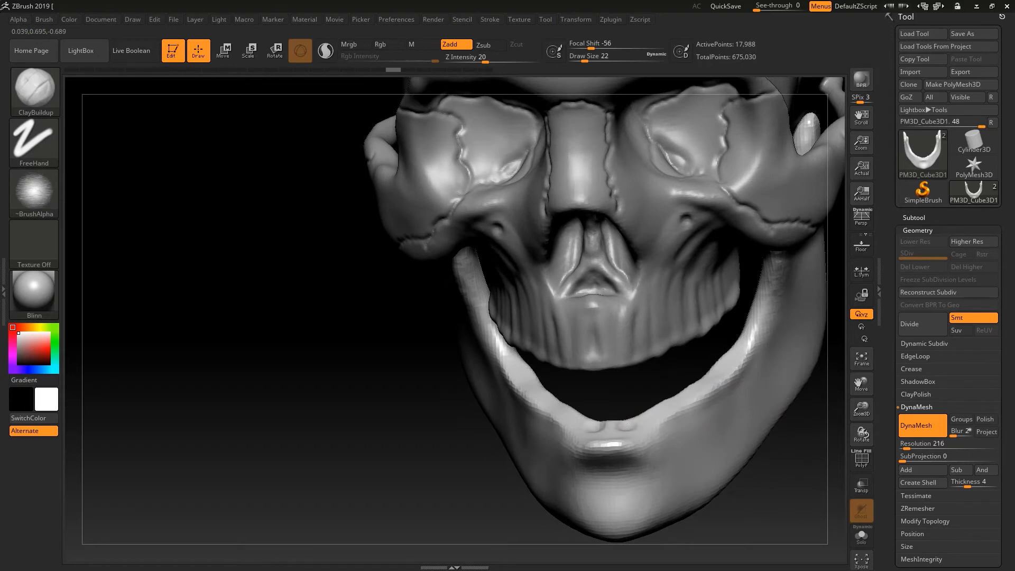
key("ctrl")
key("ctrl+z")
key("ctrl+z")
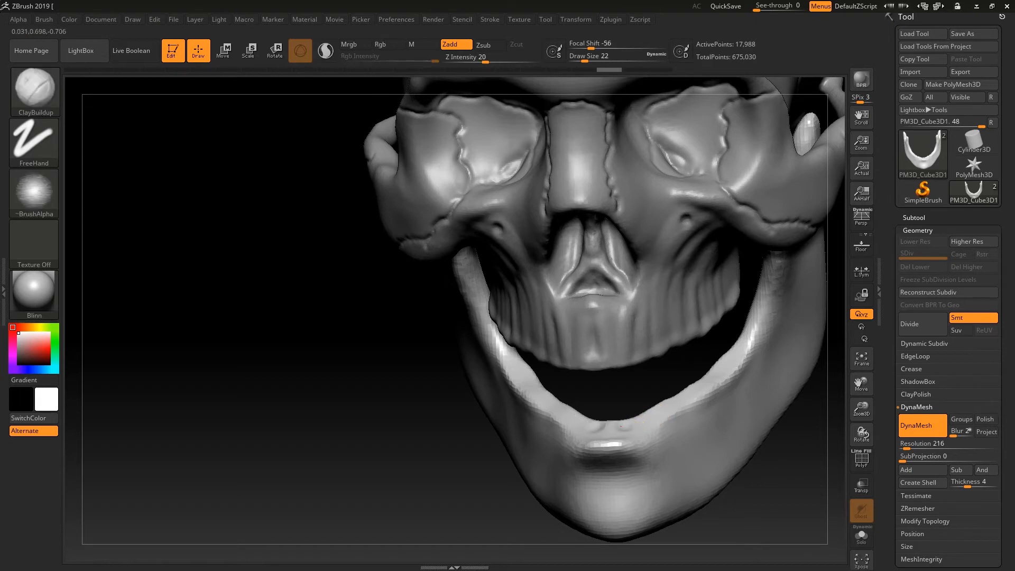
Build a row of small tooth-socket bumps from the front to the back of the mandible's upper rim with ClayBuildup.
left_click_drag(627, 424, 678, 402)
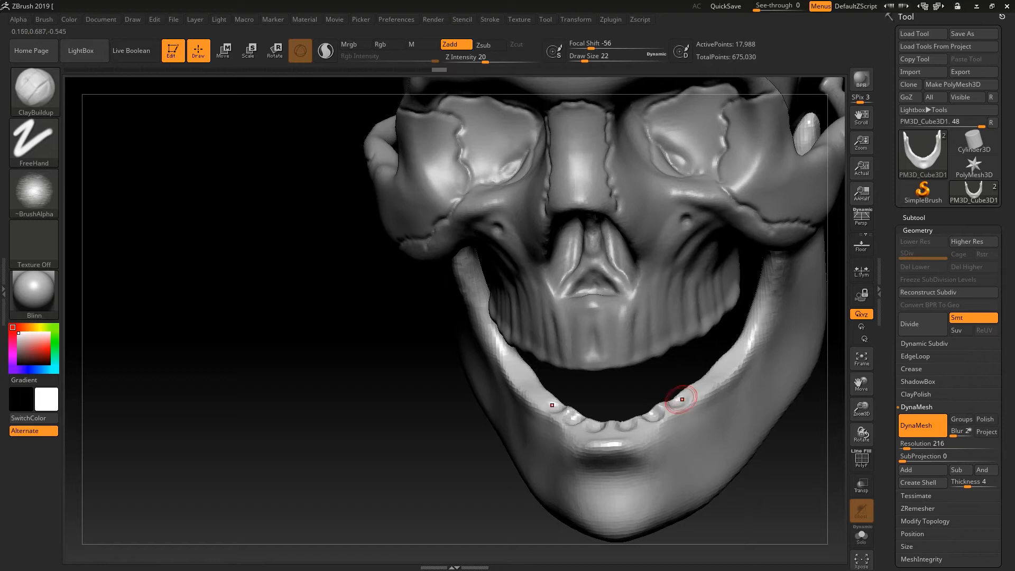
key("ctrl")
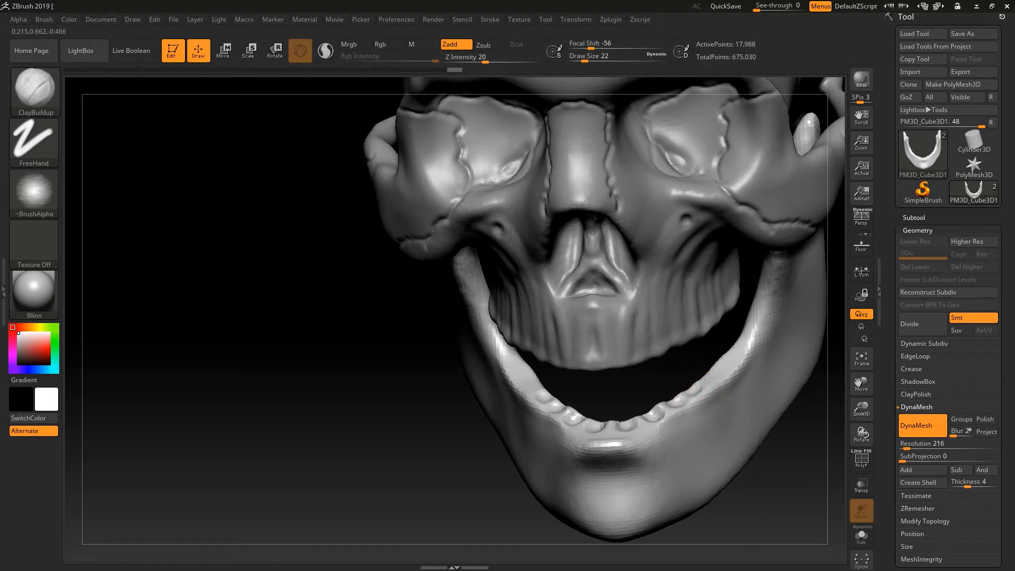
left_click_drag(710, 379, 722, 363)
left_click_drag(791, 430, 769, 423)
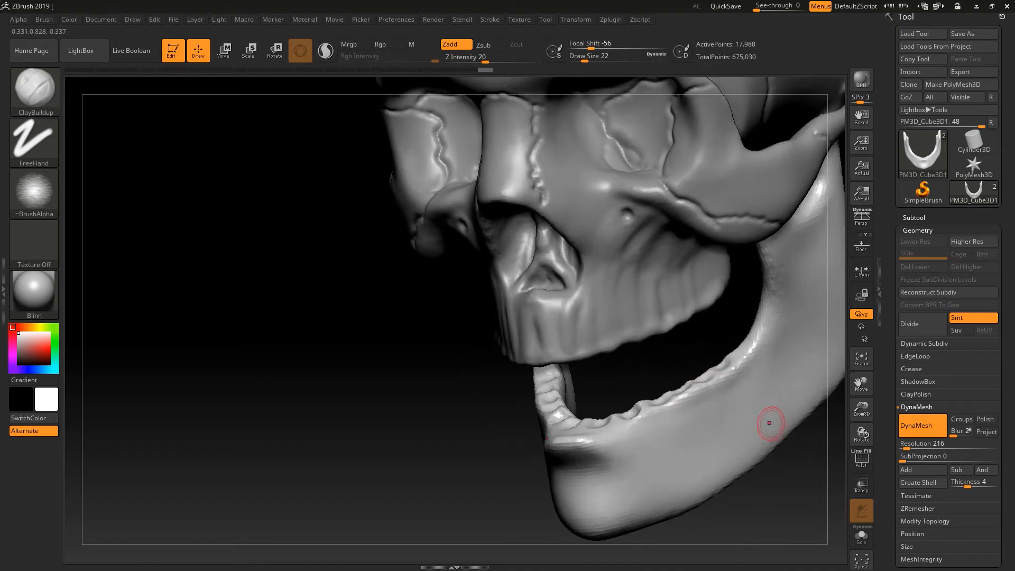
Sculpt tooth-root detail just below the sockets along the front and side of the mandible's rim.
left_click_drag(515, 449, 689, 453)
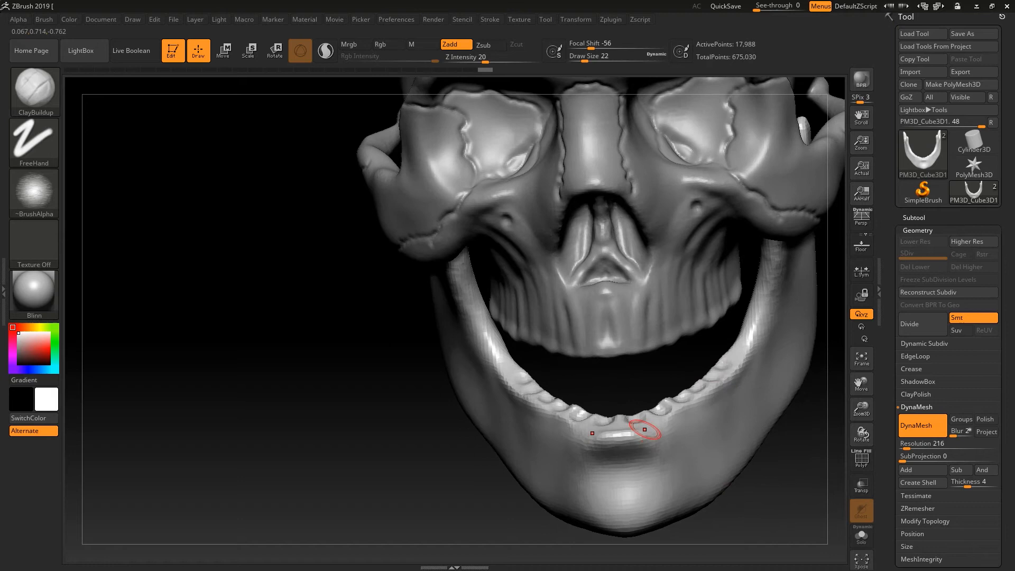
mouse_move(637, 426)
left_mouse_down()
mouse_move(613, 421)
mouse_move(676, 415)
left_mouse_up()
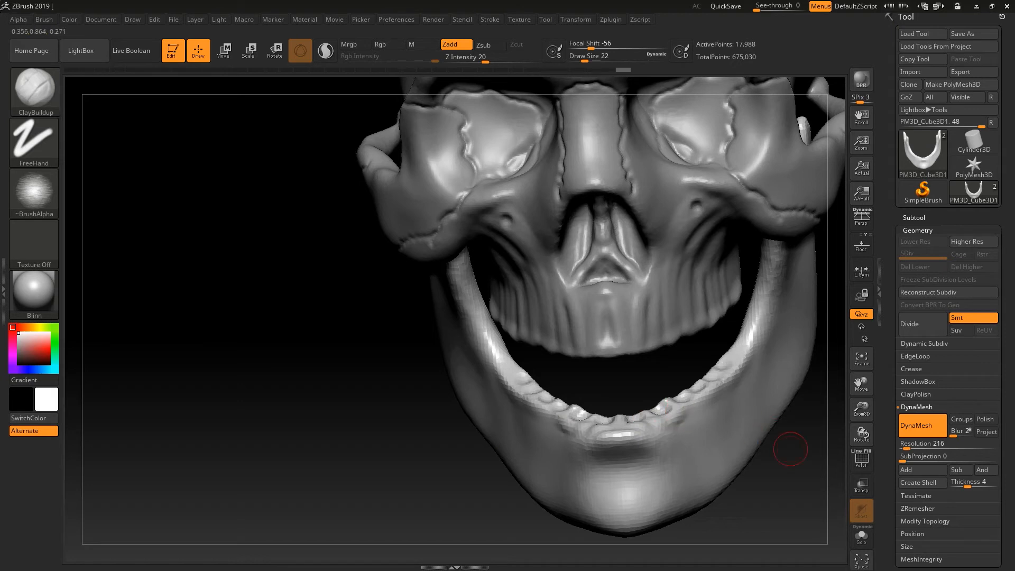
left_click_drag(791, 448, 746, 435)
mouse_move(680, 408)
left_mouse_down()
mouse_move(661, 420)
mouse_move(707, 396)
mouse_move(684, 416)
left_mouse_up()
left_click_drag(552, 428, 555, 455)
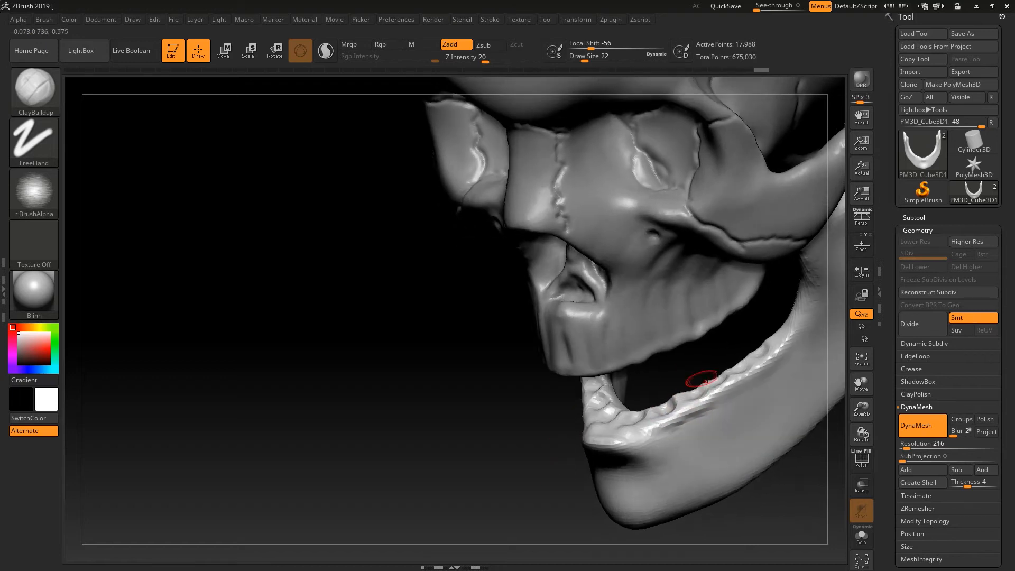
mouse_move(708, 393)
left_mouse_down()
mouse_move(733, 392)
mouse_move(751, 368)
mouse_move(771, 365)
mouse_move(729, 380)
left_mouse_up()
Raise the mandible's DynaMesh resolution to 288 and remesh it.
mouse_move(381, 450)
left_mouse_down()
mouse_move(496, 471)
mouse_move(455, 470)
mouse_move(485, 478)
left_mouse_up()
mouse_move(796, 471)
left_mouse_down()
mouse_move(790, 449)
mouse_move(825, 468)
mouse_move(845, 459)
left_mouse_up()
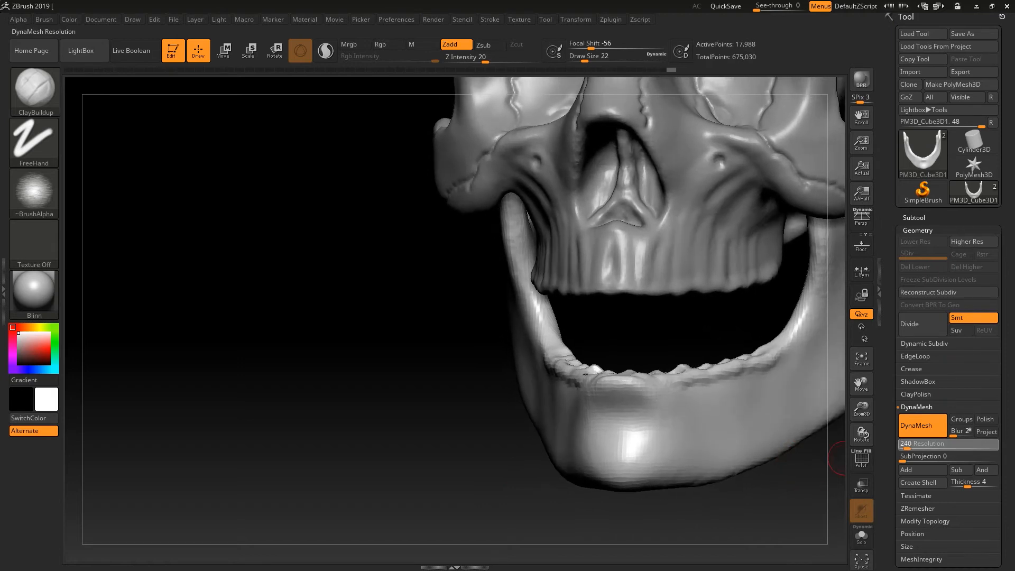
left_click_drag(822, 524, 756, 440, "ctrl")
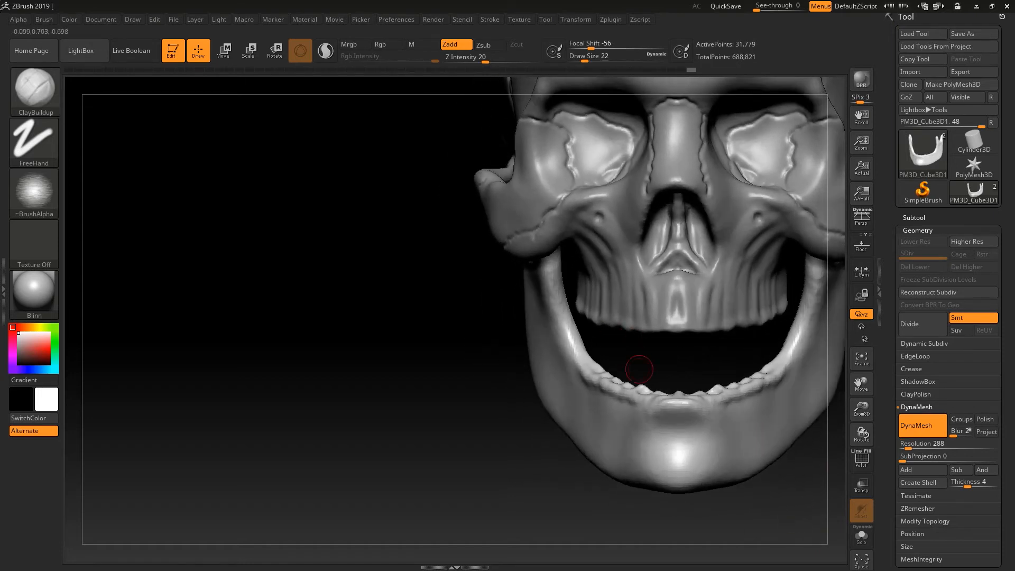
Build up a rounded protuberance at the front of the chin with ClayBuildup at draw size 31, and smooth its edges.
mouse_move(754, 503)
left_mouse_down()
mouse_move(725, 480)
mouse_move(745, 478)
mouse_move(708, 464)
left_mouse_up()
key("s")
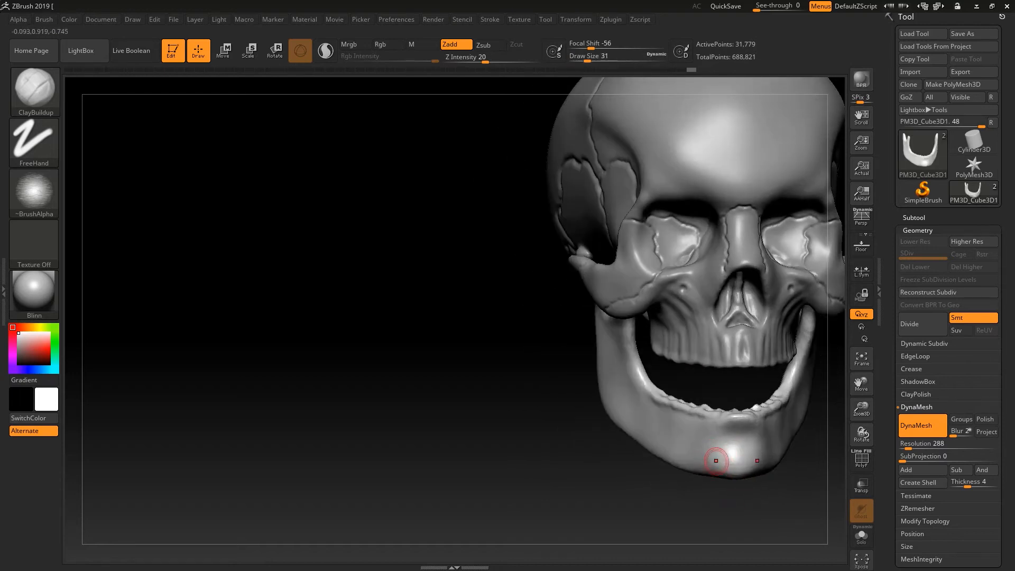
mouse_move(754, 478)
left_mouse_down()
mouse_move(784, 478)
mouse_move(725, 476)
mouse_move(742, 467)
left_mouse_up()
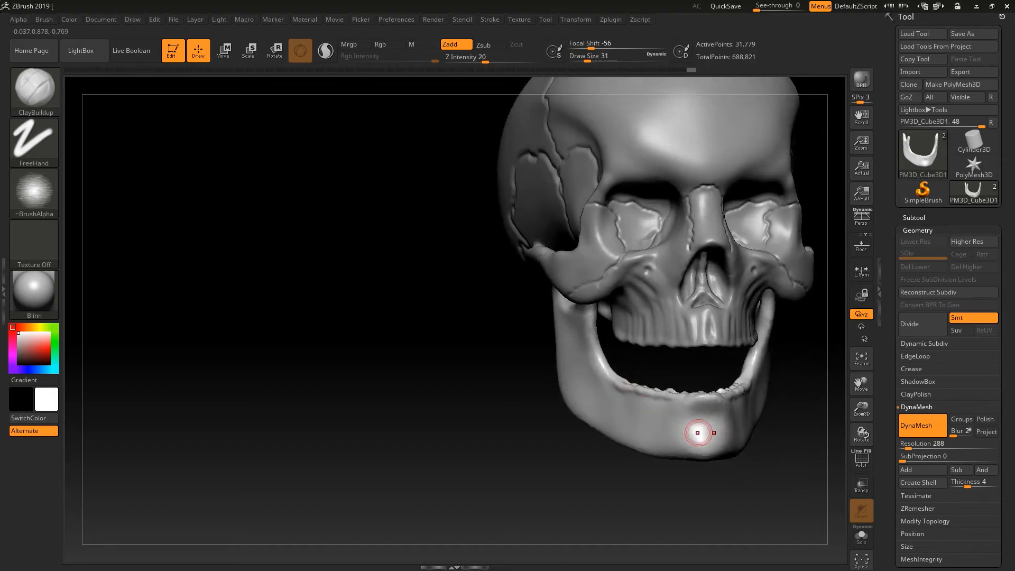
key("b")
key("c")
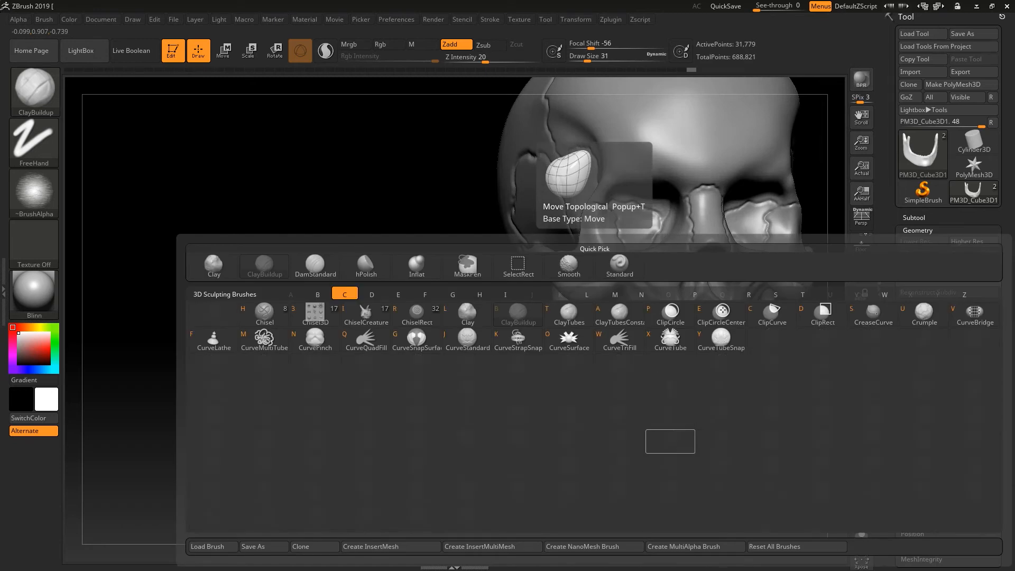
key("b")
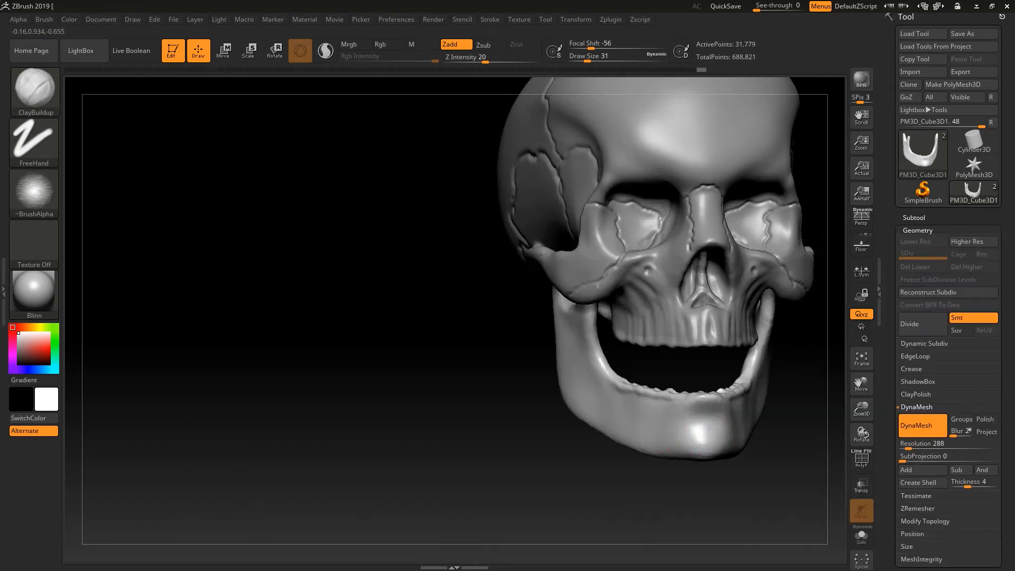
mouse_move(679, 435)
left_mouse_down()
mouse_move(708, 422)
mouse_move(673, 440)
mouse_move(675, 424)
mouse_move(722, 414)
mouse_move(643, 424)
mouse_move(653, 431)
left_mouse_up()
key("shift")
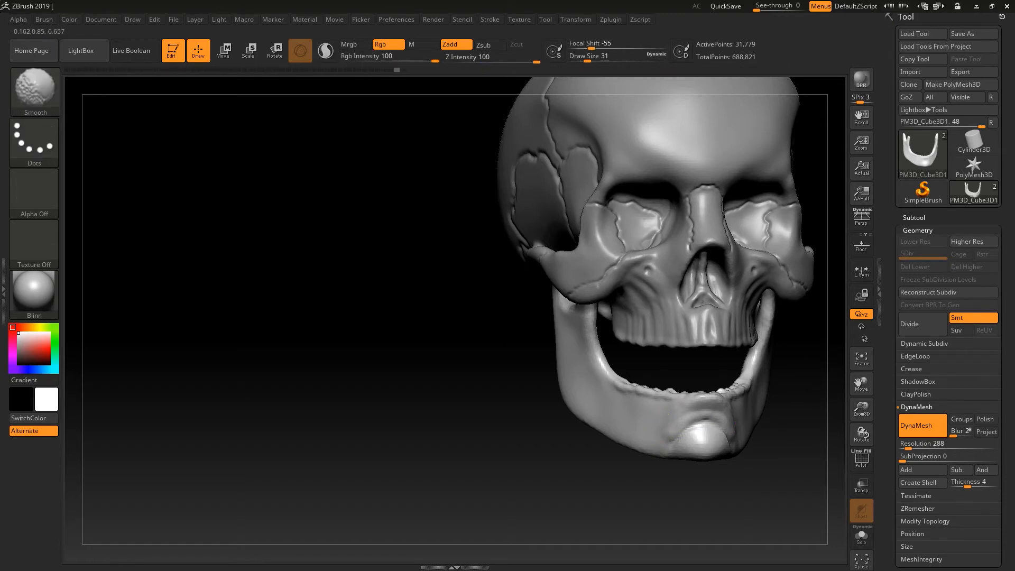
left_click_drag(704, 421, 728, 418, "shift")
left_click_drag(782, 493, 738, 496)
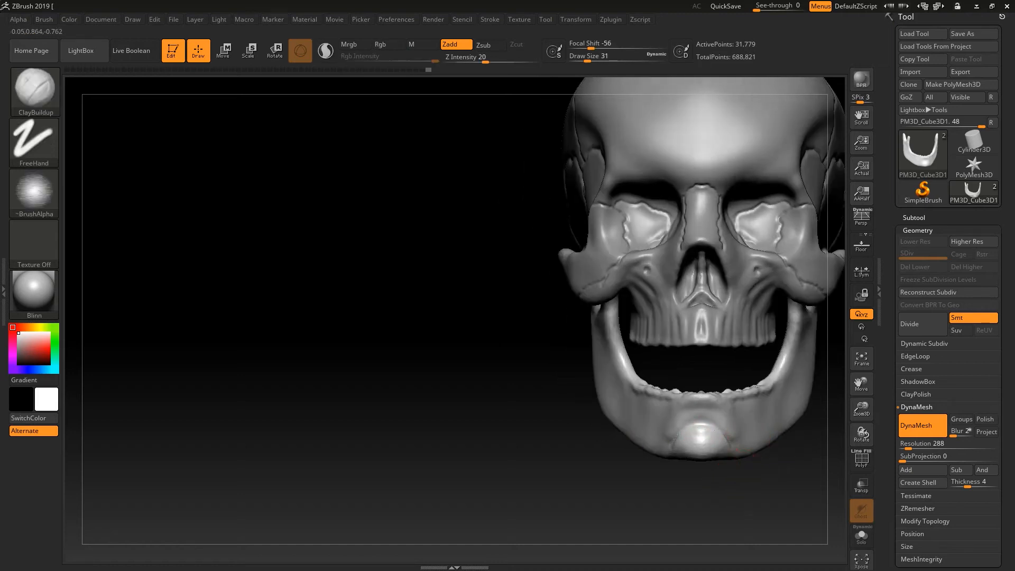
left_click_drag(710, 439, 711, 442)
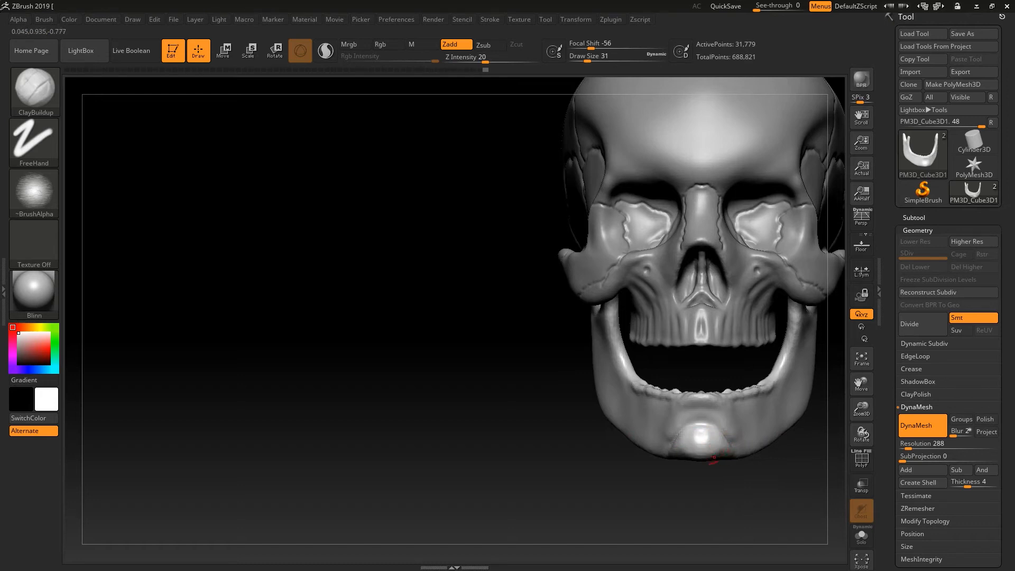
Sculpt a diagonal ridge from the mandible's ramus down to its lower edge with ClayBuildup at draw size 41, and smooth it.
mouse_move(730, 478)
left_mouse_down()
mouse_move(727, 465)
mouse_move(728, 484)
mouse_move(685, 481)
mouse_move(727, 467)
mouse_move(731, 431)
mouse_move(754, 451)
mouse_move(732, 431)
mouse_move(747, 430)
mouse_move(748, 441)
mouse_move(704, 446)
mouse_move(714, 445)
mouse_move(712, 397)
left_mouse_up()
key("s")
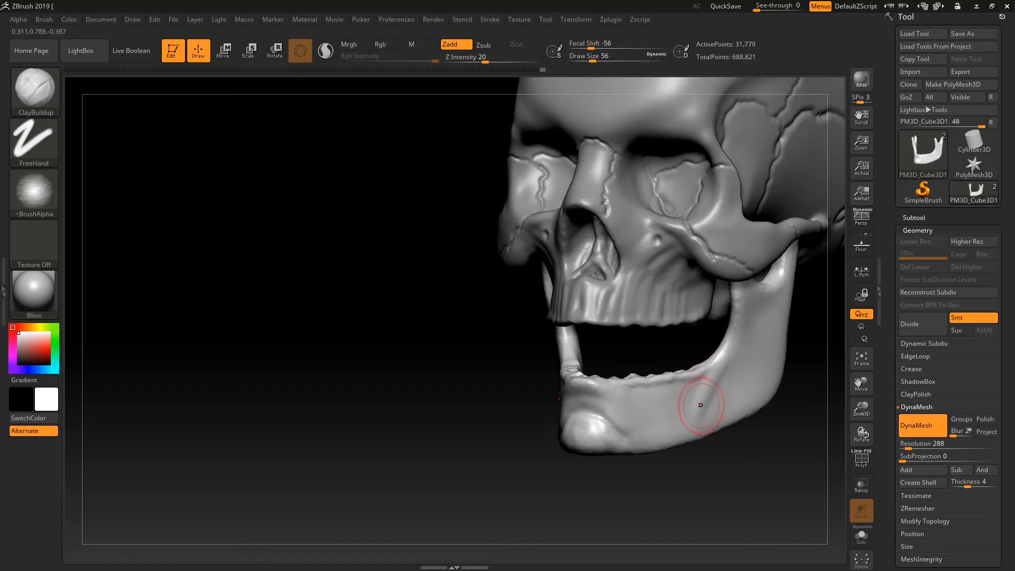
key("ctrl")
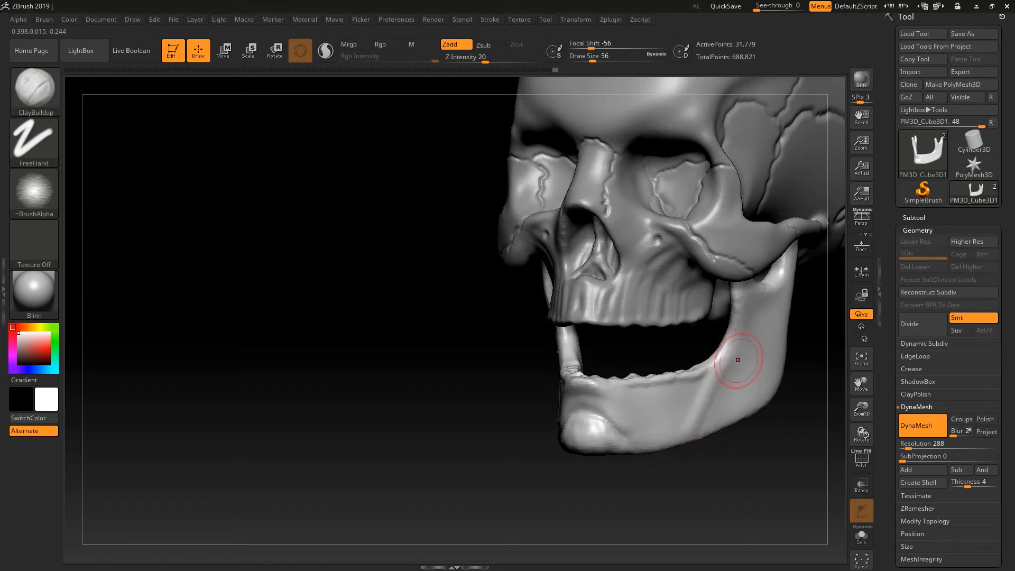
key("shift")
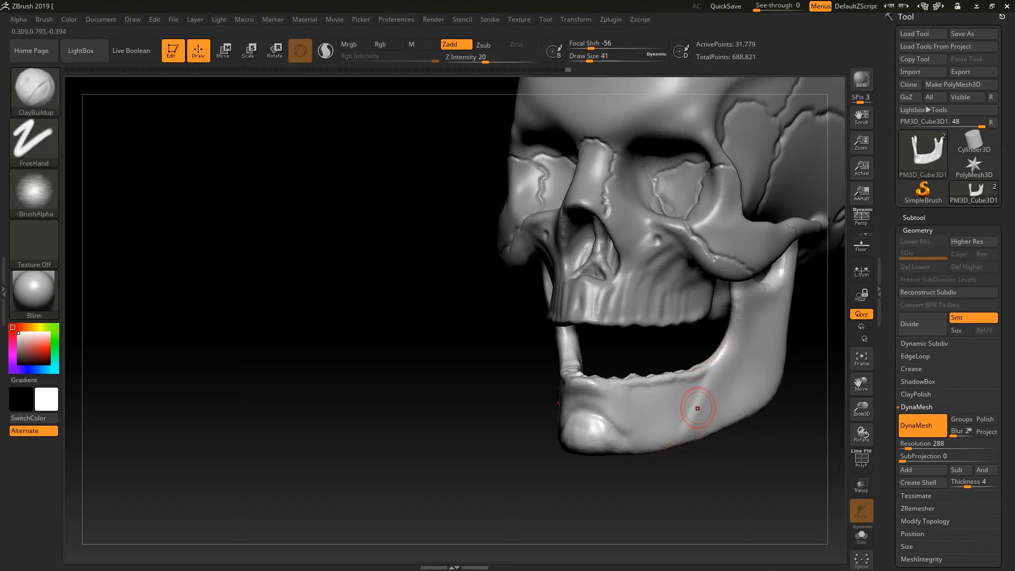
key("shift")
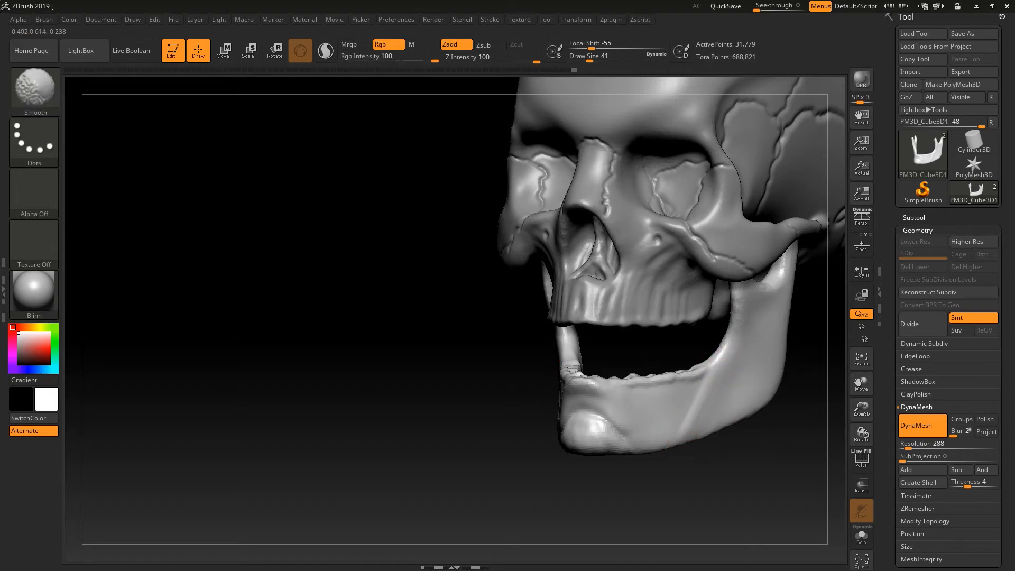
Carve a crease along the front edge of the mandible's diagonal ridge with DamStandard at draw size 25.
mouse_move(650, 467)
left_mouse_down()
mouse_move(743, 450)
mouse_move(732, 446)
mouse_move(736, 469)
mouse_move(720, 461)
left_mouse_up()
key("b")
key("d")
key("s")
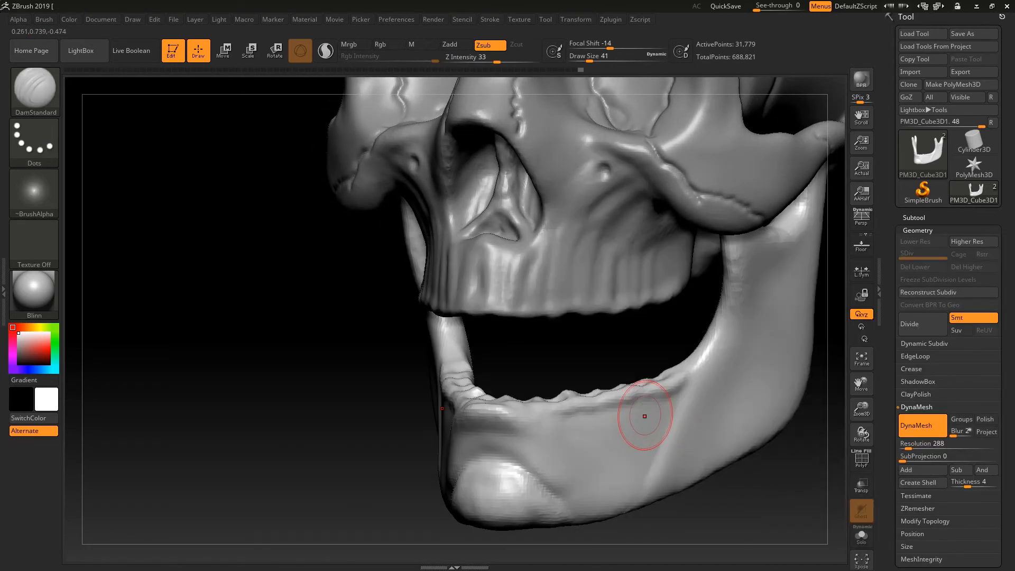
key("s")
mouse_move(664, 414)
left_mouse_down()
mouse_move(649, 417)
mouse_move(657, 444)
mouse_move(680, 395)
mouse_move(642, 476)
left_mouse_up()
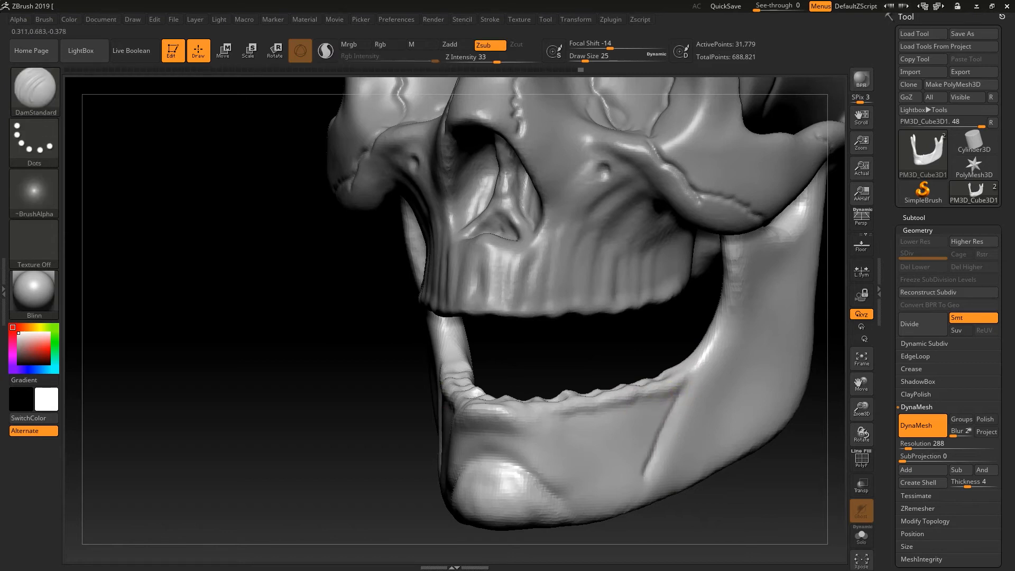
Redo the crease's lower stroke so it extends toward the jaw's bottom edge, and smooth along the diagonal ridge.
key("ctrl")
left_click_drag(662, 450, 642, 489)
key("ctrl+z")
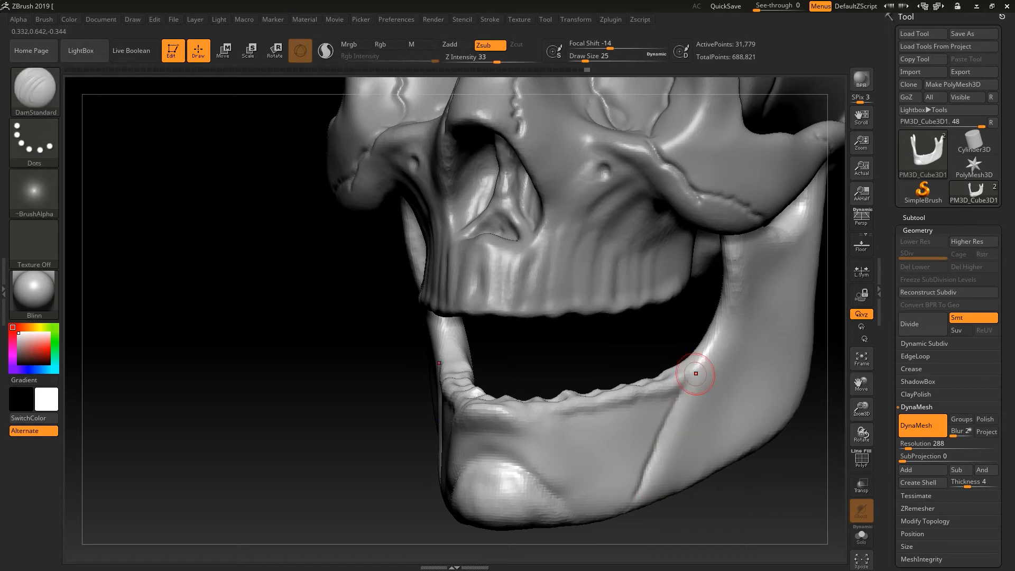
left_click_drag(663, 448, 632, 500)
mouse_move(667, 428)
left_mouse_down("shift")
mouse_move(665, 401)
mouse_move(663, 409)
left_mouse_up("shift")
key("s")
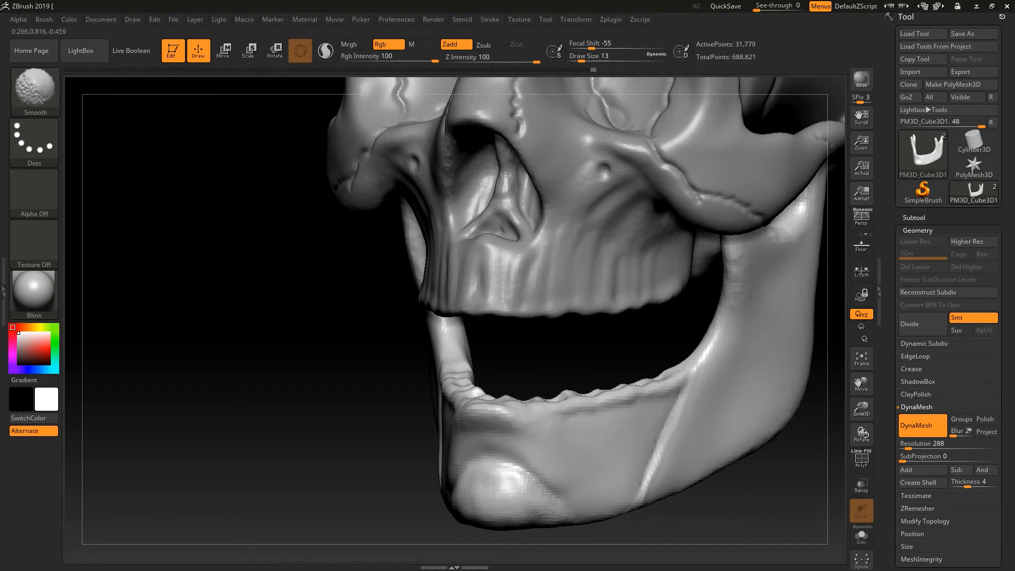
Remesh the mandible with DynaMesh and soften the lower end of the diagonal ridge.
mouse_move(759, 481)
left_mouse_down()
mouse_move(782, 476)
mouse_move(664, 446)
mouse_move(729, 469)
mouse_move(699, 471)
mouse_move(664, 440)
left_mouse_up()
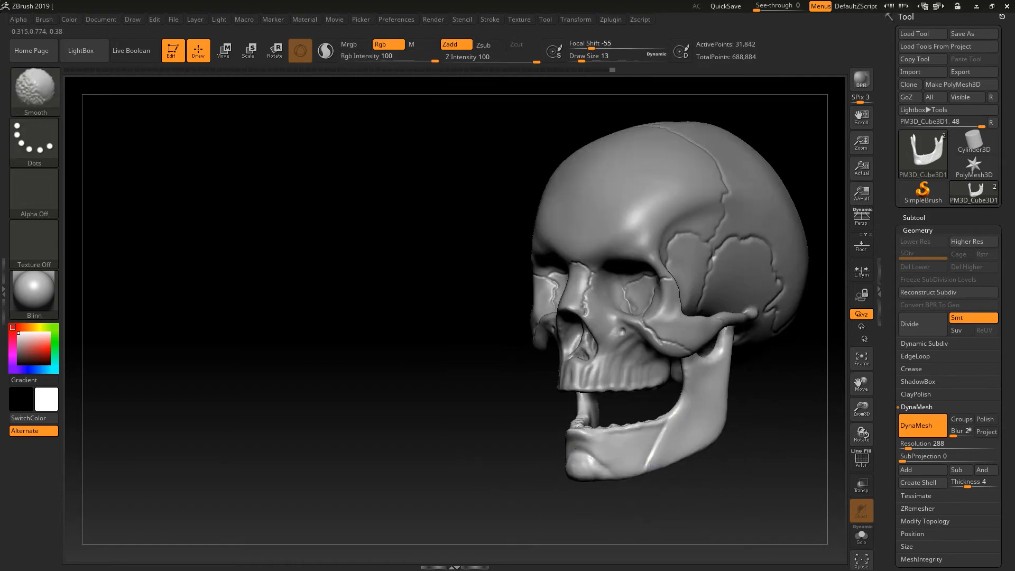
mouse_move(660, 457)
left_mouse_down("shift")
mouse_move(657, 466)
mouse_move(746, 475)
mouse_move(740, 524)
left_mouse_up("shift")
left_click_drag(725, 487, 751, 484)
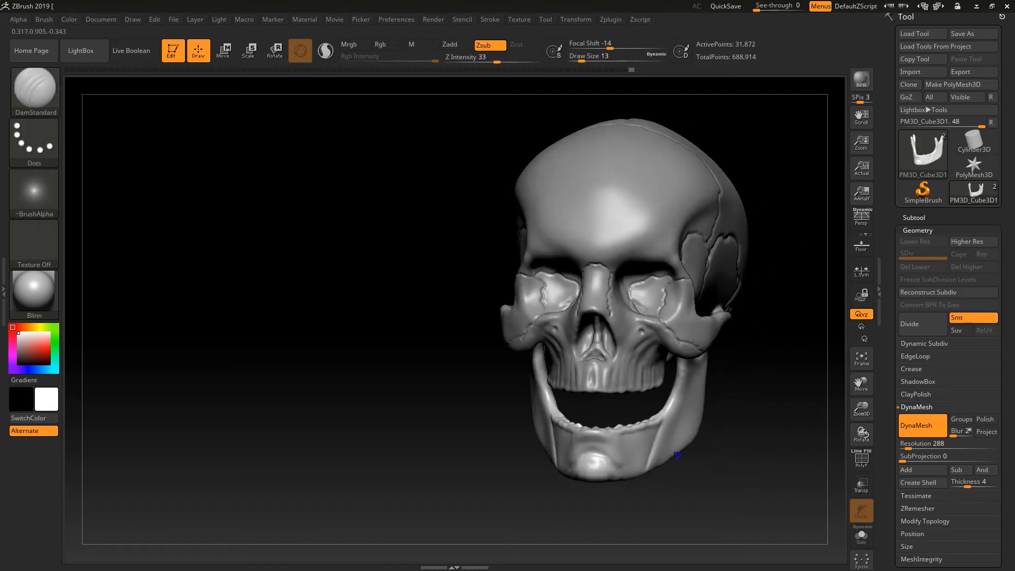
key("shift")
mouse_move(704, 446)
left_mouse_down("ctrl")
mouse_move(729, 485)
mouse_move(753, 485)
mouse_move(706, 503)
mouse_move(585, 461)
left_mouse_up("ctrl")
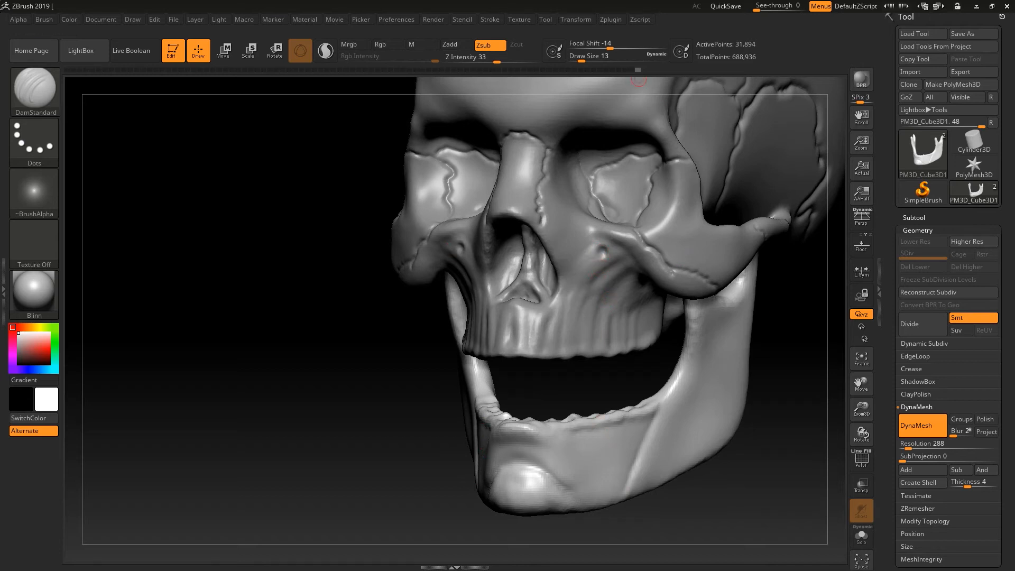
Display the Lateral-views-human-skull reference texture over the canvas.
left_click(519, 19)
left_click(550, 206)
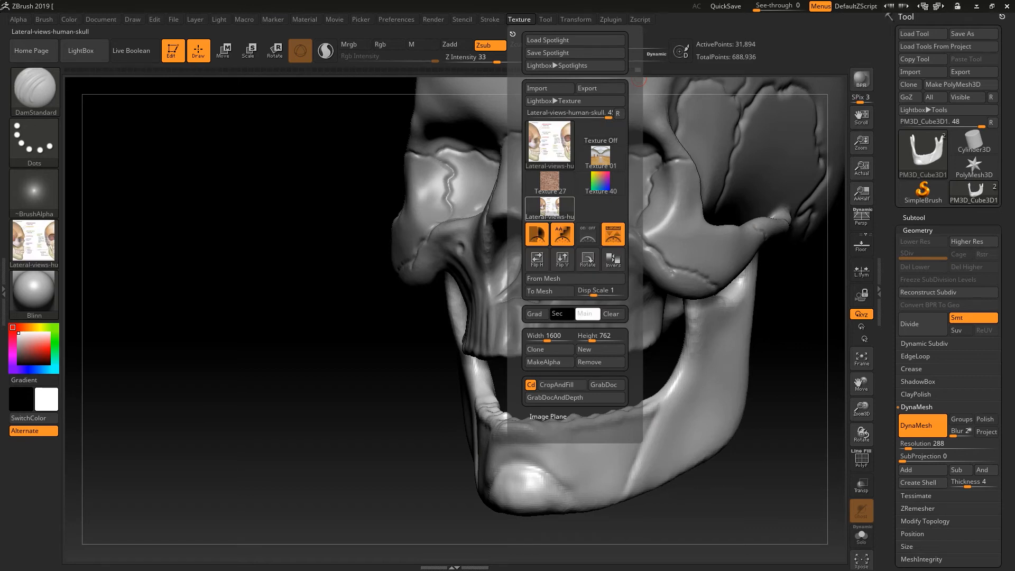
left_click(587, 234)
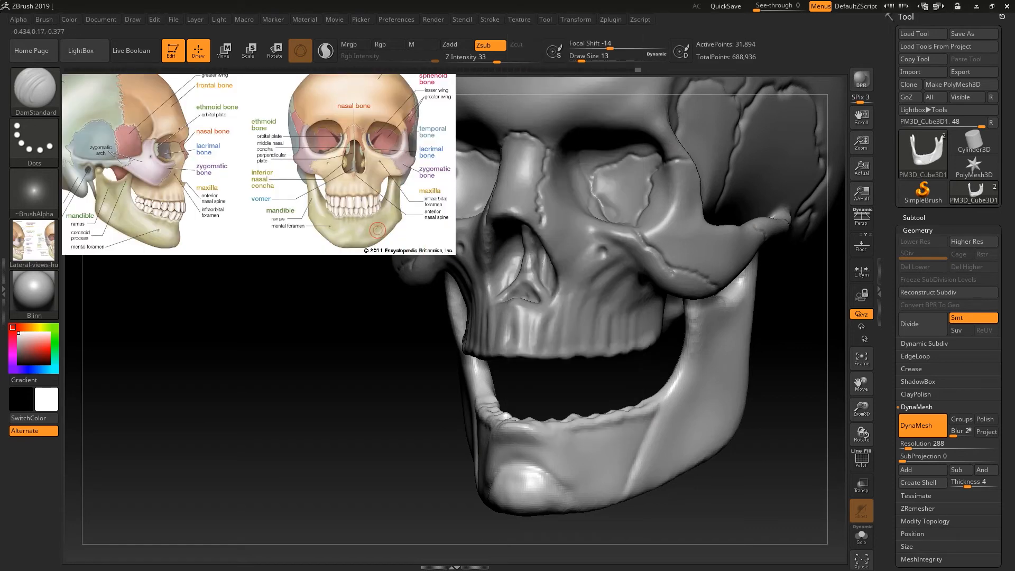
Sculpt a small mental foramen on each side of the chin at draw size 13, using ClayBuildup to shape its rim.
key("s")
left_click_drag(597, 469, 600, 469)
key("s")
key("b")
key("c")
key("b")
left_click_drag(599, 468, 600, 469)
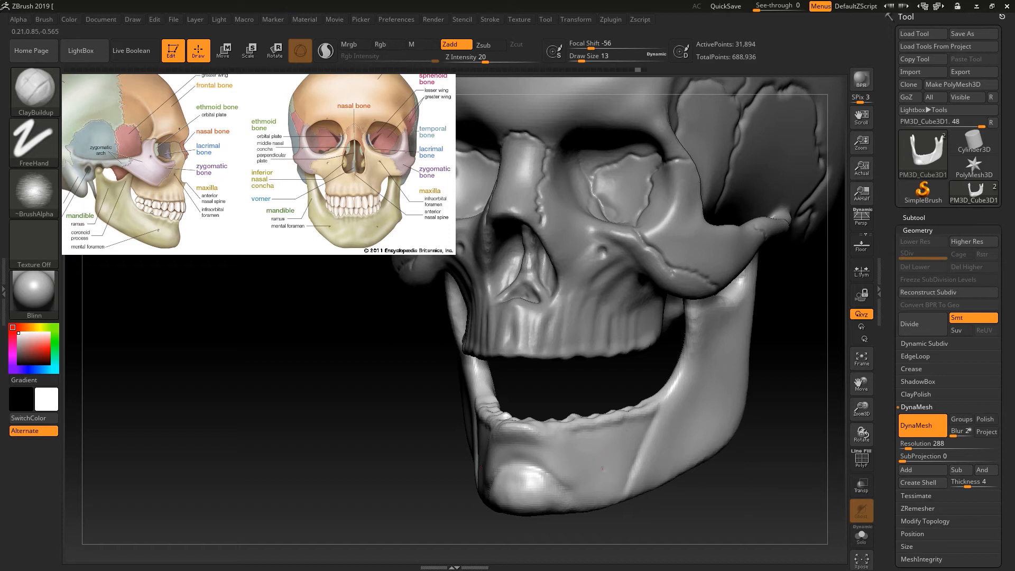
right_click_drag(602, 471, 596, 465)
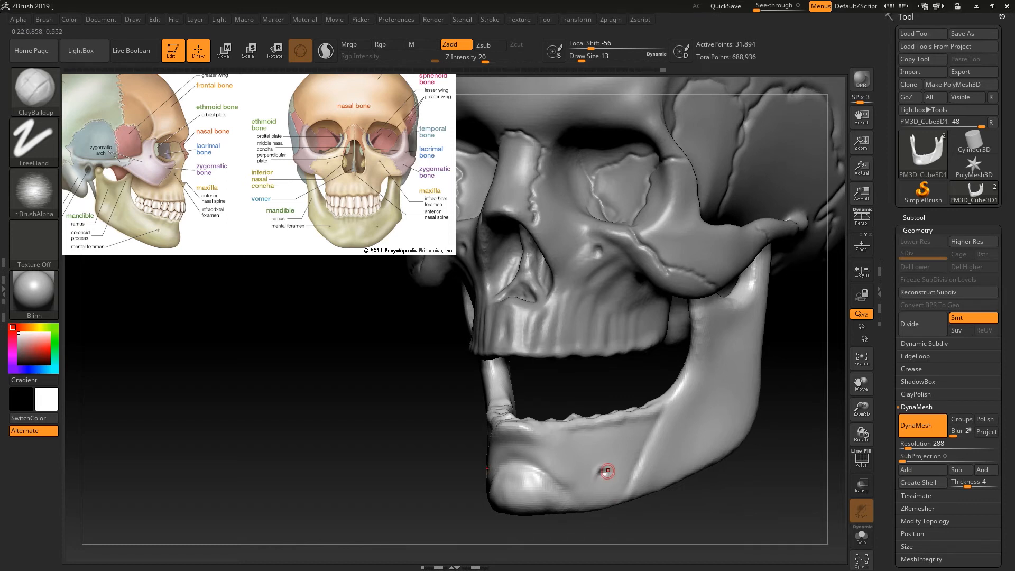
key("shift")
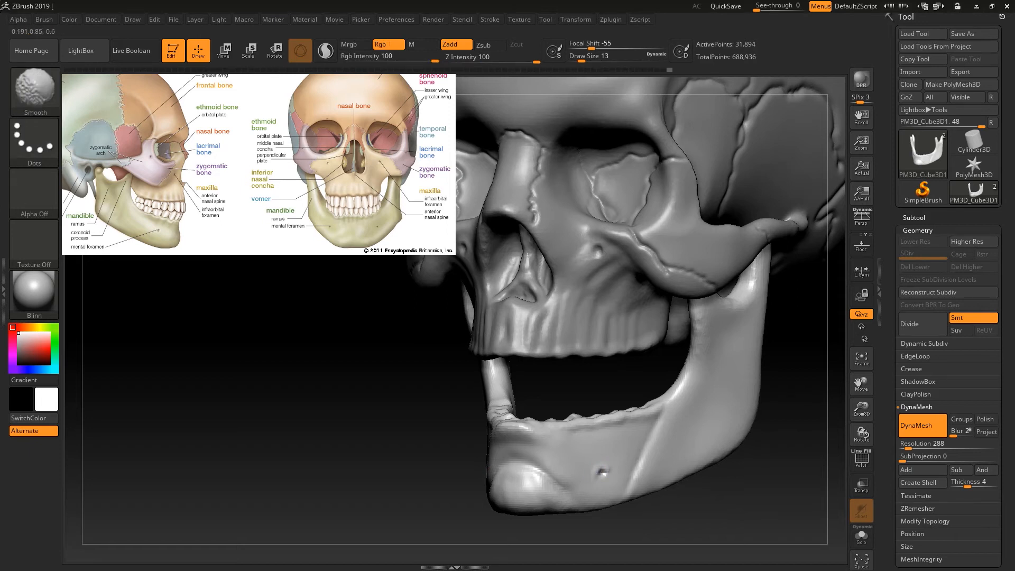
Raise the mandible's DynaMesh resolution to 384 and remesh it.
mouse_move(679, 539)
right_mouse_down("ctrl")
mouse_move(645, 503)
mouse_move(659, 498)
mouse_move(639, 491)
right_mouse_up("ctrl")
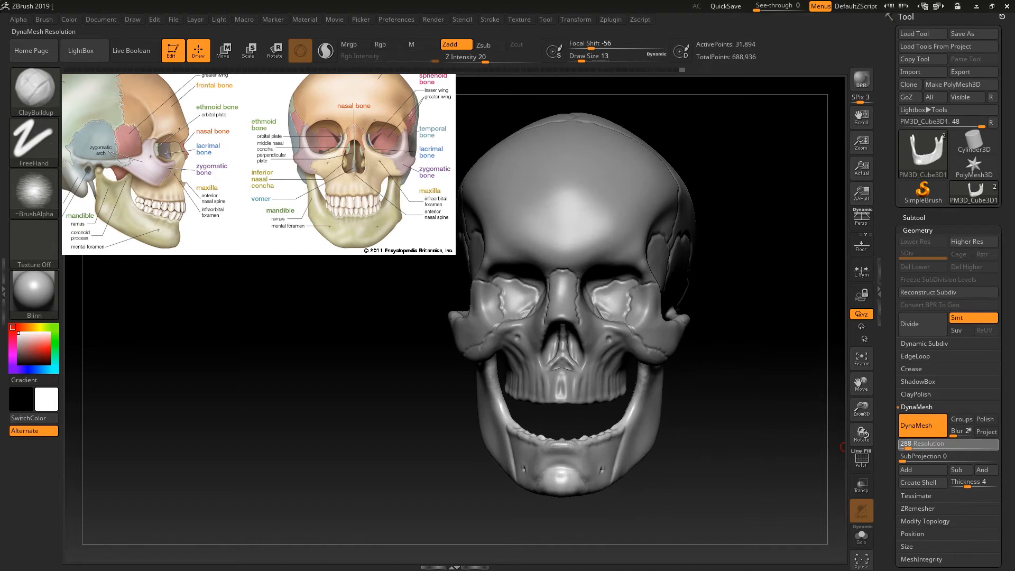
left_click_drag(910, 445, 907, 445)
left_click_drag(769, 463, 736, 537, "ctrl")
Shape the surface between the chin protuberance and the front tooth sockets with ClayBuildup strokes.
mouse_move(689, 494)
right_mouse_down()
mouse_move(608, 474)
mouse_move(714, 479)
mouse_move(627, 478)
mouse_move(627, 529)
right_mouse_up()
key("s")
left_click_drag(536, 443, 546, 443)
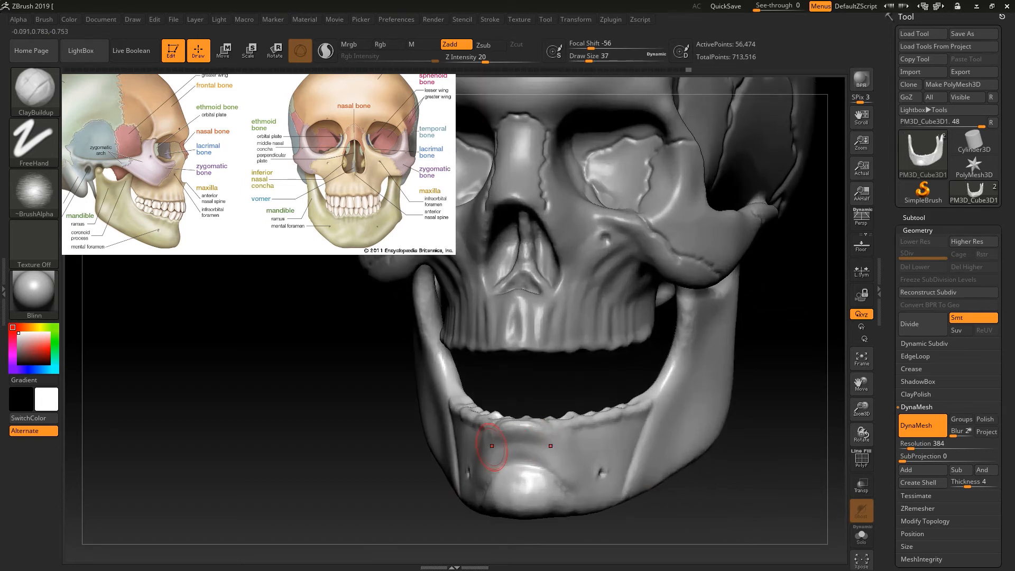
right_click_drag(661, 544, 703, 543)
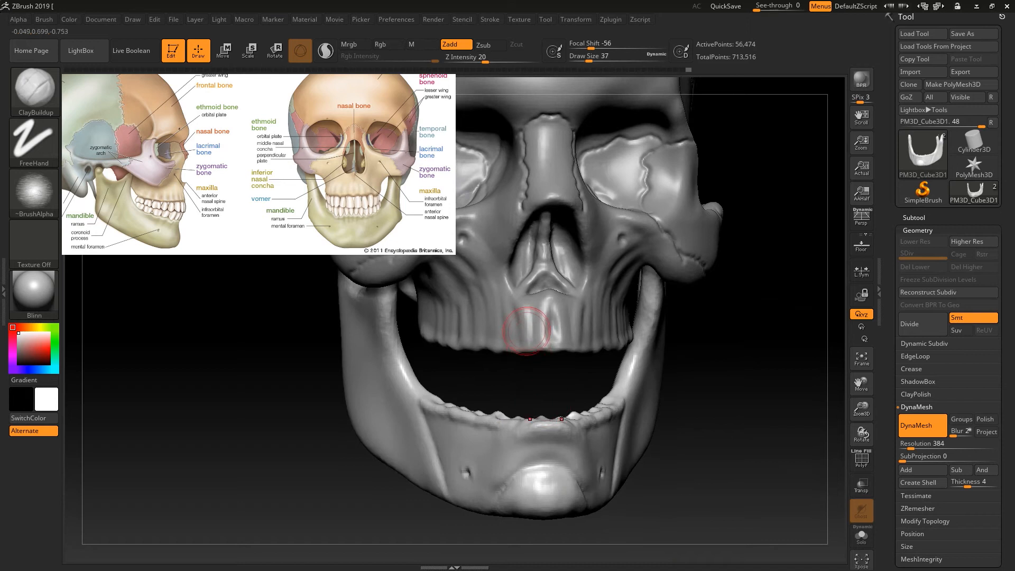
key("s")
left_click(516, 442)
key("shift")
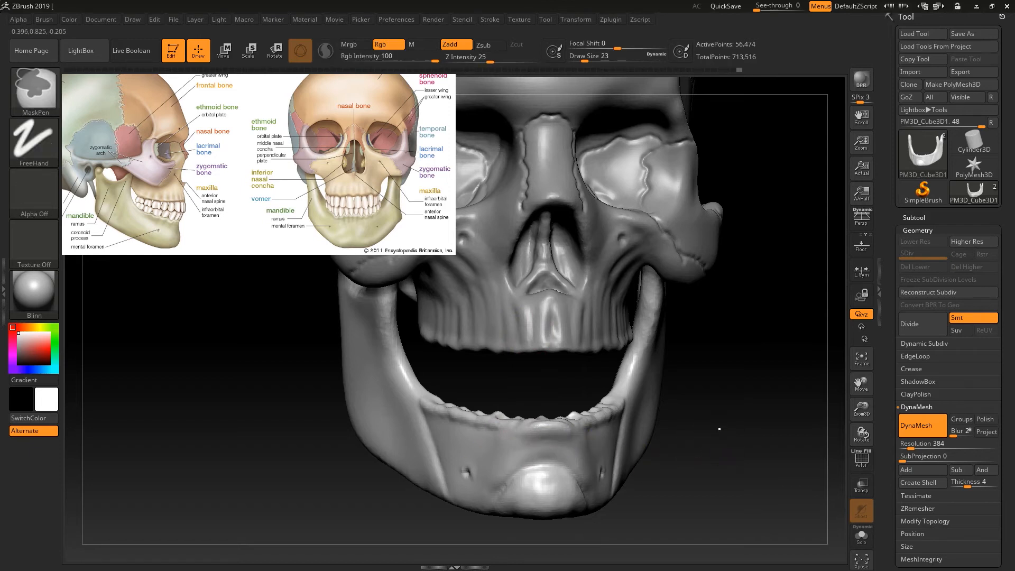
Try to sculpt raised central tooth-root forms between the chin protuberance and the front sockets with a smaller ClayBuildup brush.
key("s")
left_click_drag(545, 441, 548, 440)
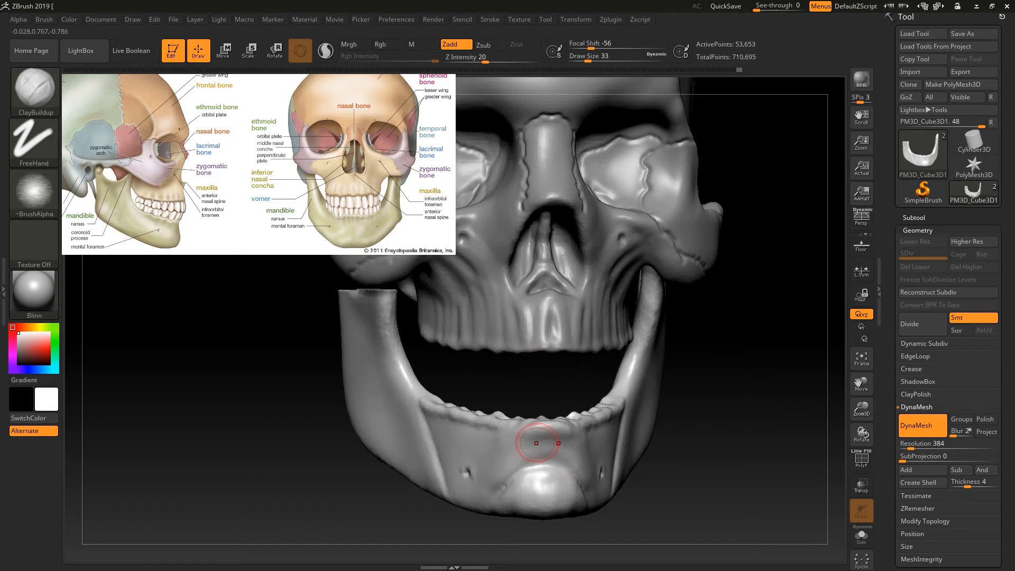
key("s")
left_click_drag(527, 433, 528, 434)
key("s")
right_click_drag(549, 435, 529, 454)
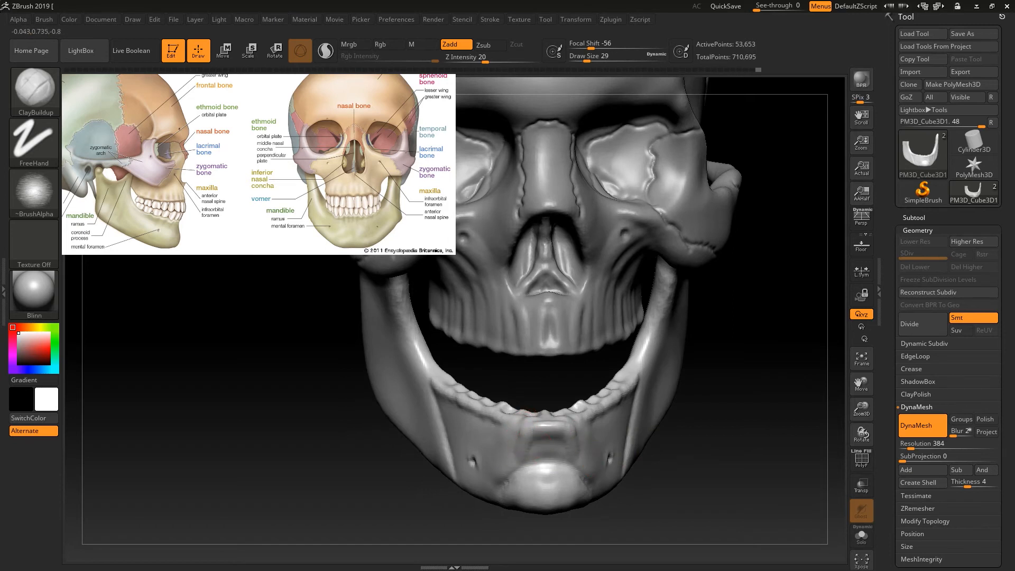
Try to sculpt a row of vertical tooth-root ridges below the sockets along the mandible's side with ClayBuildup at draw size 29.
right_click_drag(666, 443, 607, 421)
key("ctrl")
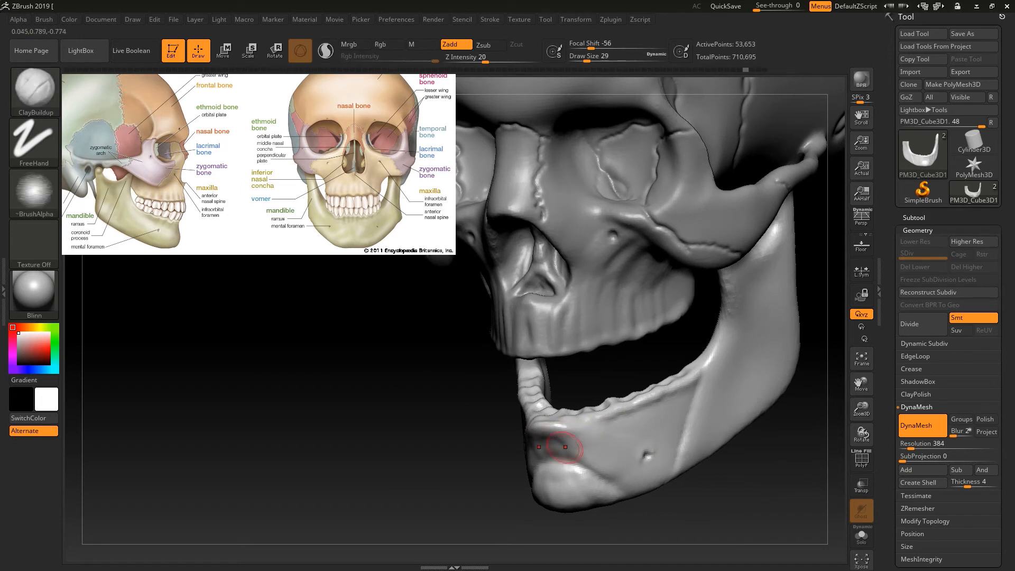
key("ctrl")
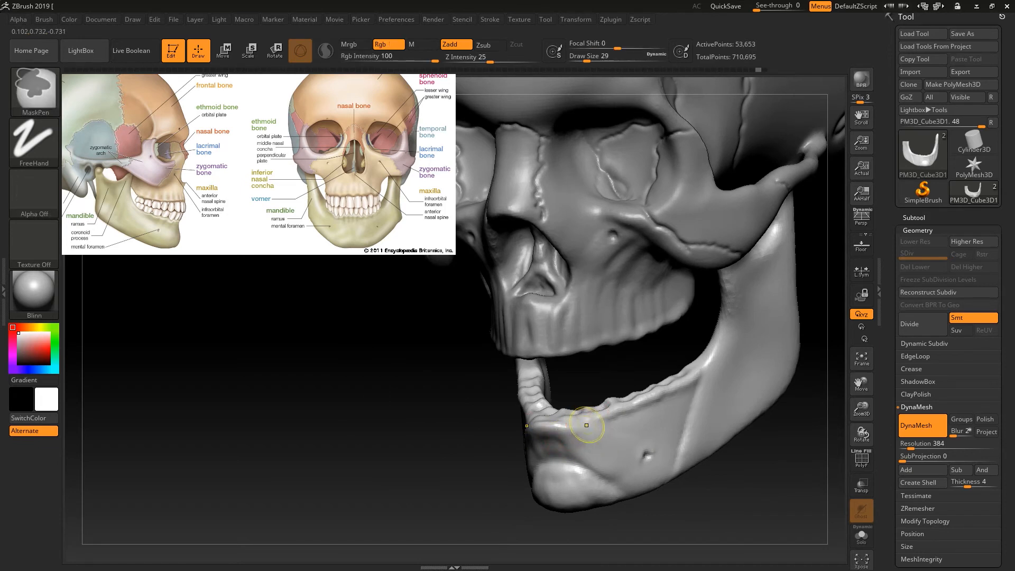
mouse_move(588, 470)
left_mouse_down()
mouse_move(598, 431)
mouse_move(611, 423)
mouse_move(611, 453)
left_mouse_up()
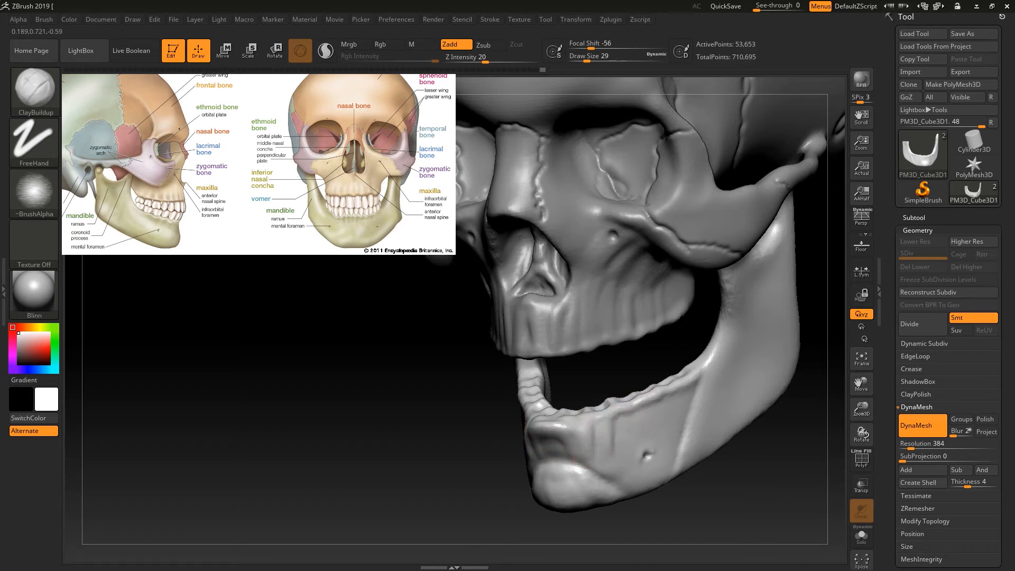
mouse_move(632, 414)
left_mouse_down()
mouse_move(635, 450)
mouse_move(621, 424)
mouse_move(638, 446)
left_mouse_up()
mouse_move(649, 412)
left_mouse_down()
mouse_move(654, 443)
mouse_move(661, 440)
left_mouse_up()
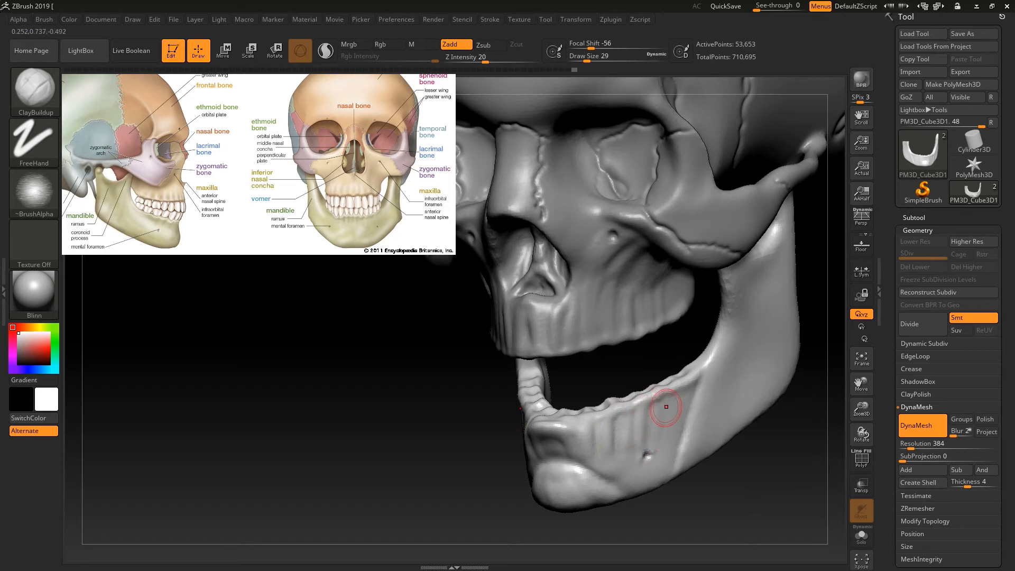
mouse_move(658, 403)
left_mouse_down()
mouse_move(655, 435)
mouse_move(661, 427)
left_mouse_up()
Raise the mandible's DynaMesh resolution to 552 and on to 736, remeshing it.
mouse_move(625, 521)
left_mouse_down()
mouse_move(669, 515)
mouse_move(651, 515)
mouse_move(544, 419)
left_mouse_up()
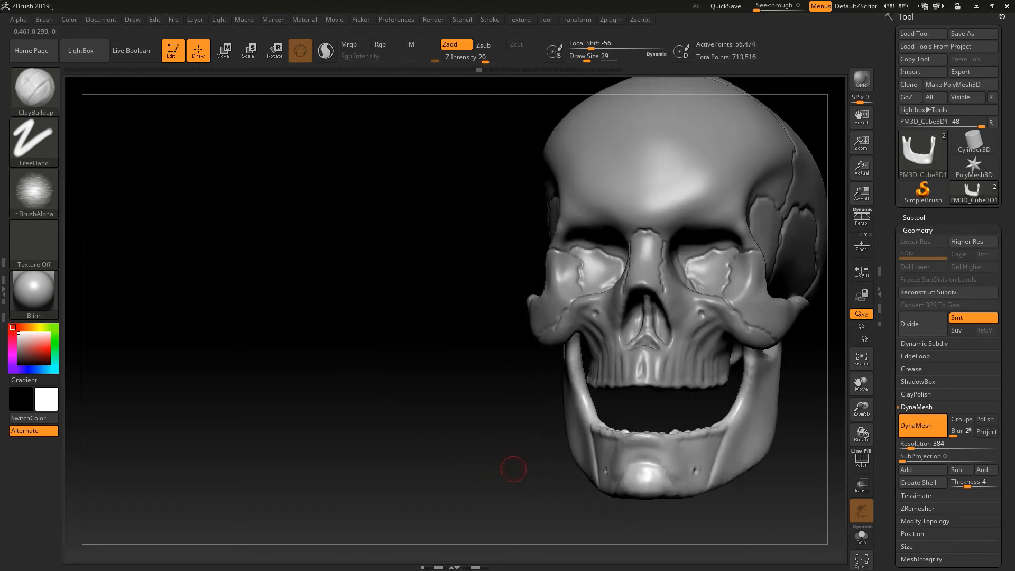
left_click_drag(910, 447, 914, 447)
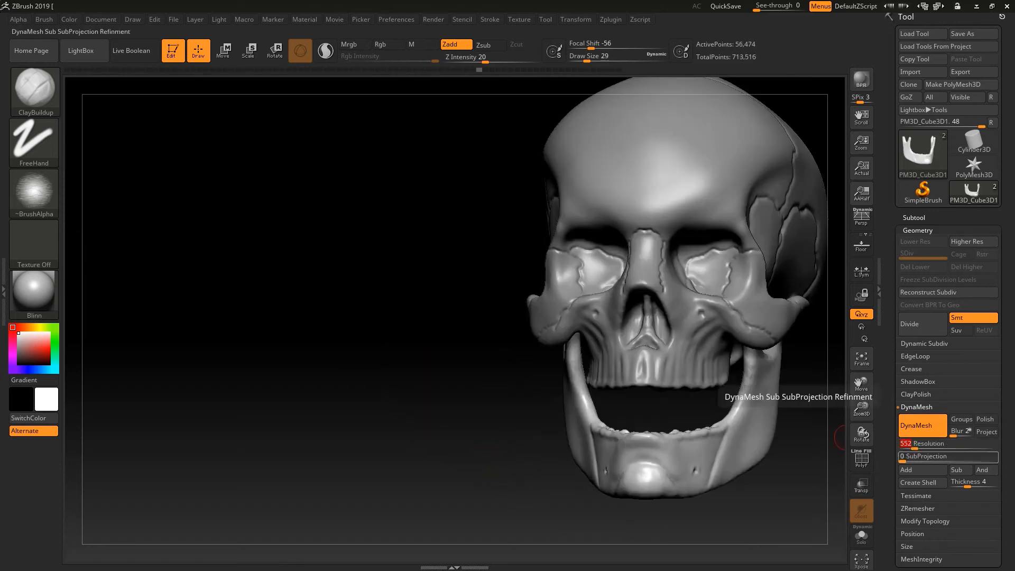
left_click_drag(801, 502, 809, 532, "ctrl")
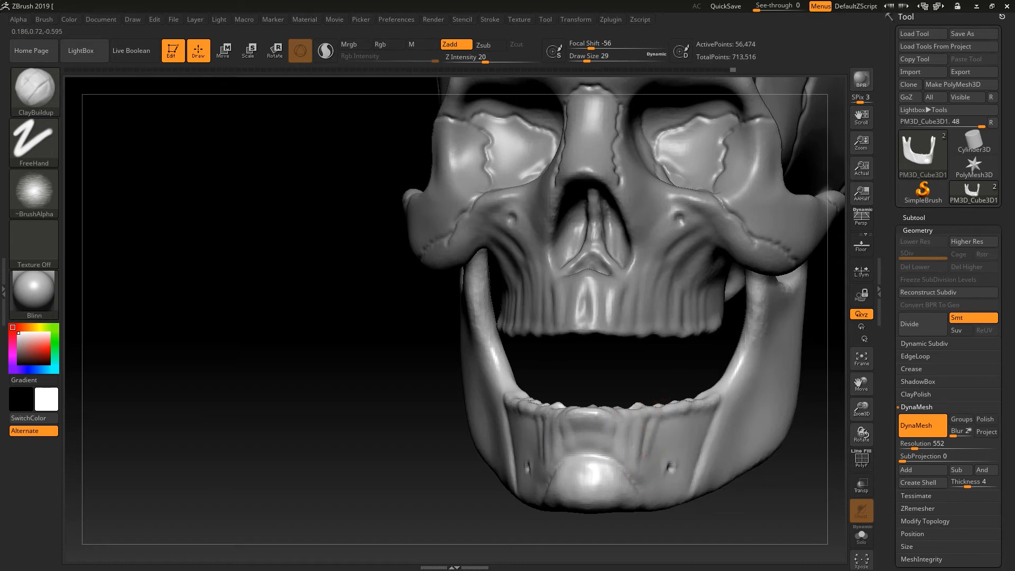
key("shift")
key("shift")
left_click_drag(721, 498, 716, 494, "alt")
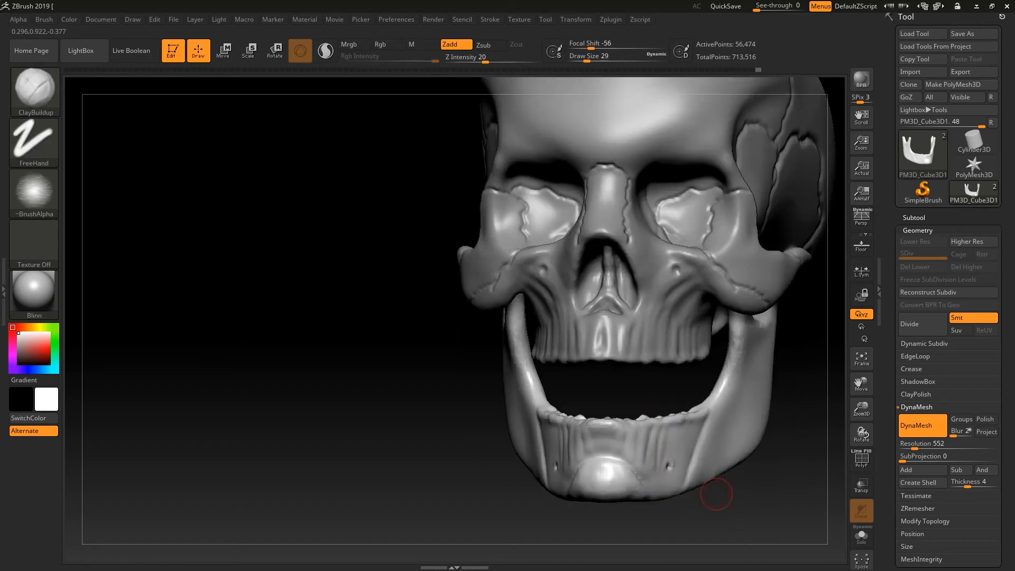
left_click_drag(915, 445, 918, 445)
mouse_move(809, 483)
left_mouse_down("ctrl")
mouse_move(786, 508)
mouse_move(791, 491)
mouse_move(830, 506)
mouse_move(746, 497)
mouse_move(784, 500)
mouse_move(790, 518)
mouse_move(705, 494)
mouse_move(760, 520)
mouse_move(708, 515)
mouse_move(716, 520)
mouse_move(759, 520)
left_mouse_up("ctrl")
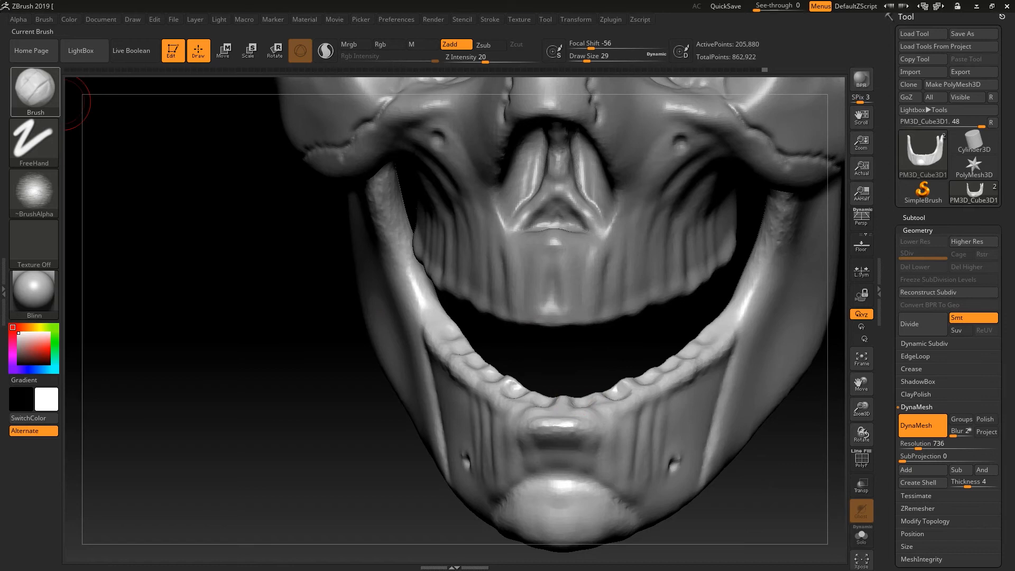
Insert a mirrored pair of small Sphere 32 primitives at the mandible's central front sockets with the IMM Primitives brush.
left_click(35, 90)
left_click(151, 249)
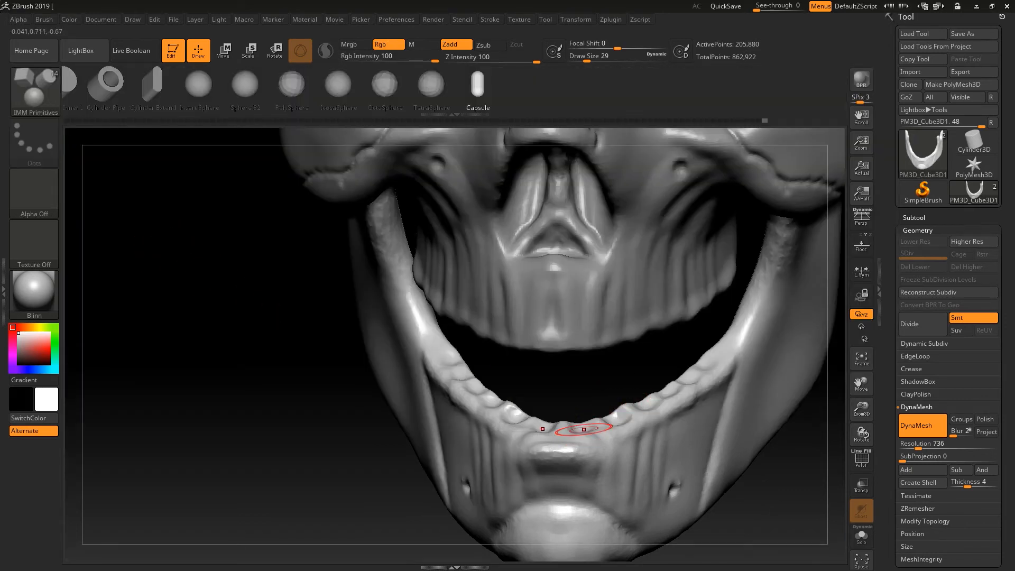
left_click_drag(581, 420, 579, 416)
key("ctrl+z")
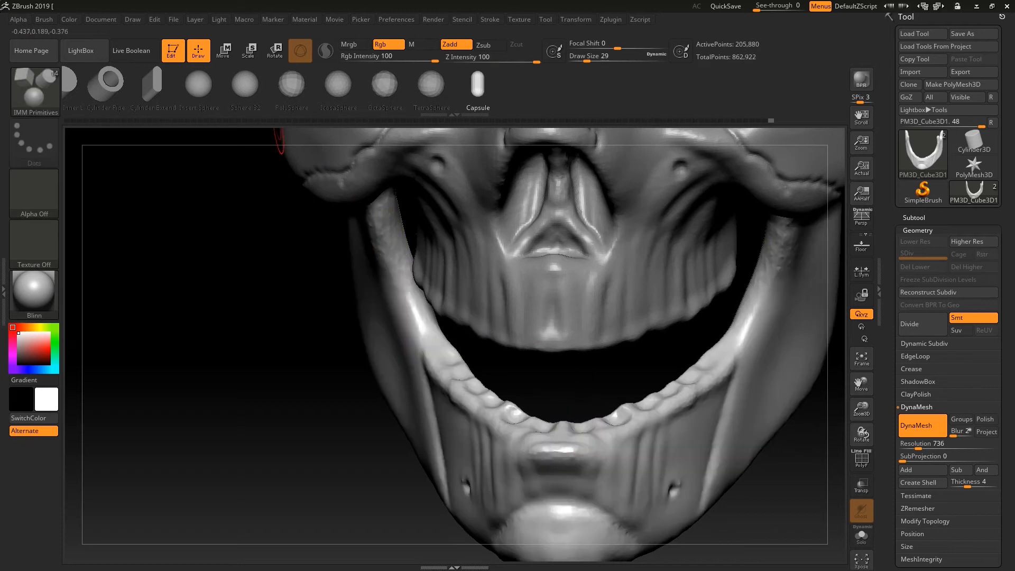
left_click(245, 84)
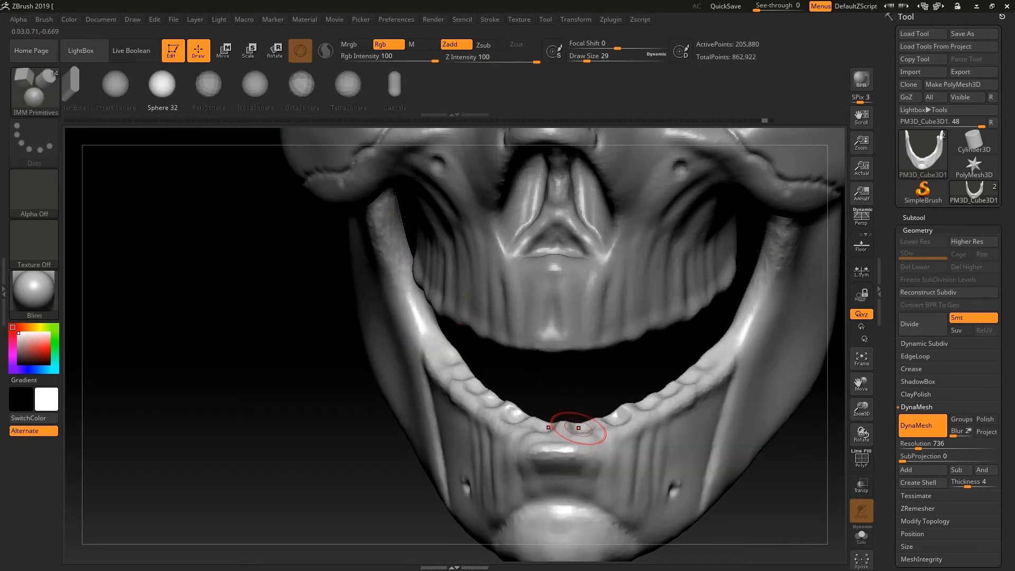
left_click_drag(578, 421, 582, 433)
mouse_move(601, 417)
right_mouse_down()
mouse_move(613, 417)
mouse_move(621, 449)
mouse_move(566, 441)
right_mouse_up()
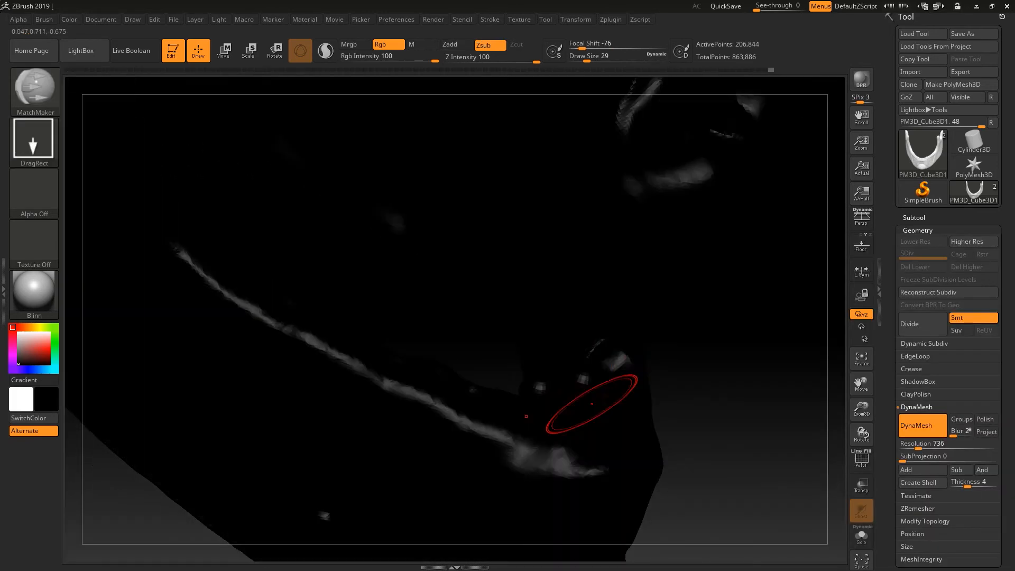
Stretch the two inserted spheres into tall upright tooth forms with the Move brush at draw size 27.
key("v")
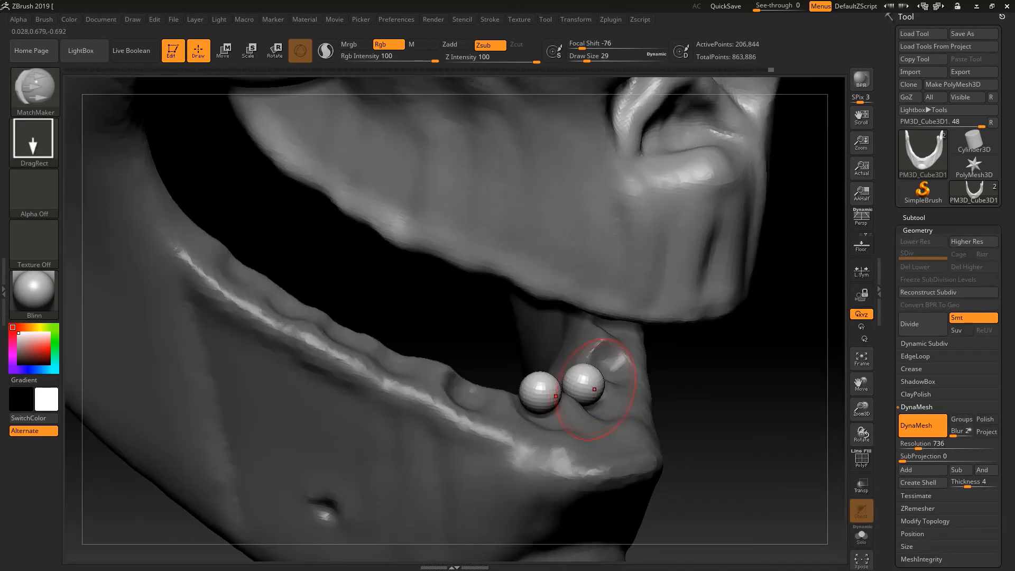
key("b")
key("m")
key("v")
key("s")
left_click_drag(564, 376, 574, 375)
mouse_move(575, 377)
left_mouse_down()
mouse_move(572, 401)
mouse_move(584, 398)
left_mouse_up()
key("s")
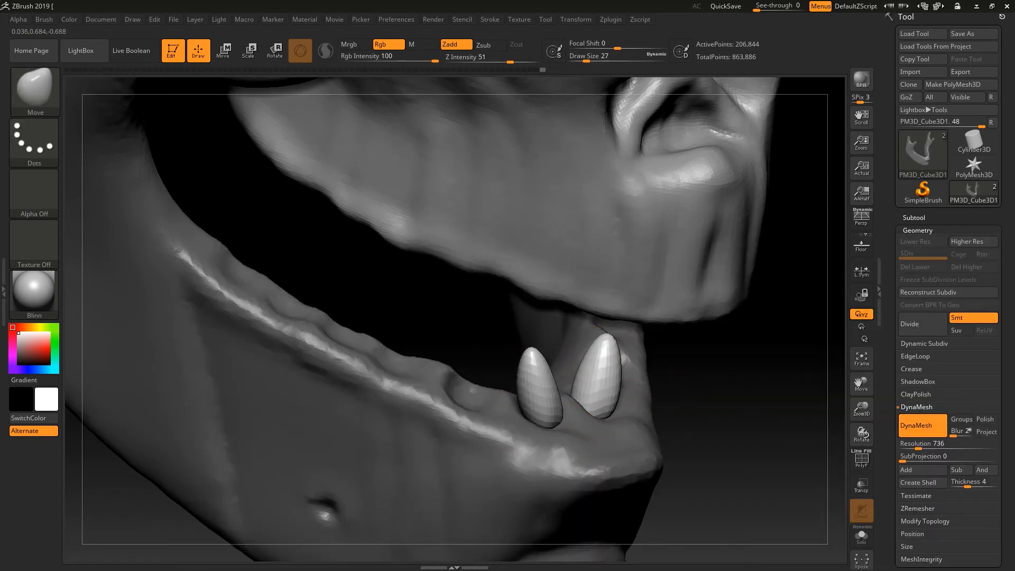
Broaden the two front tooth forms and adjust their profile with the Move brush at draw size 62.
right_click_drag(614, 379, 624, 375)
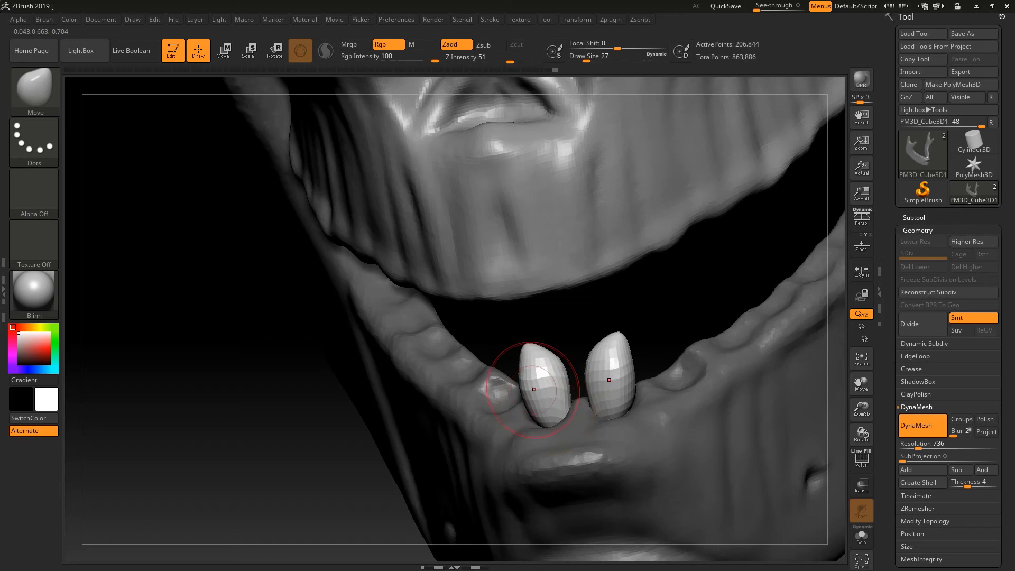
mouse_move(511, 355)
right_mouse_down()
mouse_move(554, 351)
mouse_move(596, 364)
right_mouse_up()
key("s")
left_click_drag(596, 366, 606, 366)
mouse_move(556, 338)
left_mouse_down()
mouse_move(590, 339)
mouse_move(570, 360)
left_mouse_up()
right_click_drag(559, 373, 608, 372)
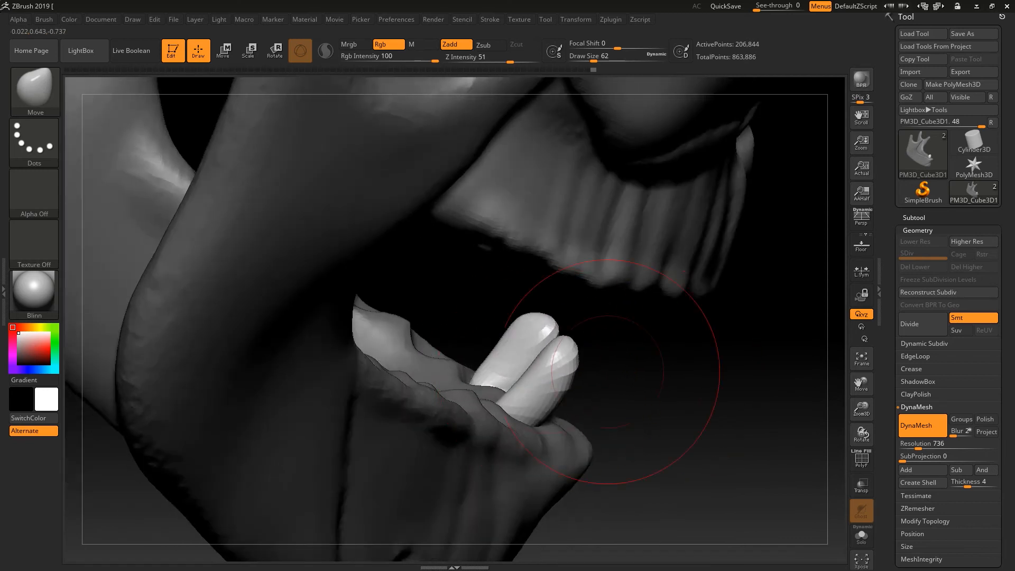
Refine the two tooth forms into short squared crowns seated in the front sockets with the Move brush at draw size 37.
left_click_drag(564, 338, 576, 338)
right_click_drag(642, 353, 600, 355)
right_click_drag(761, 365, 672, 371)
key("s")
mouse_move(669, 374)
left_mouse_down()
mouse_move(657, 375)
mouse_move(658, 350)
left_mouse_up()
right_click_drag(758, 326, 597, 338, "ctrl")
mouse_move(514, 382)
left_mouse_down()
mouse_move(519, 403)
mouse_move(520, 389)
left_mouse_up()
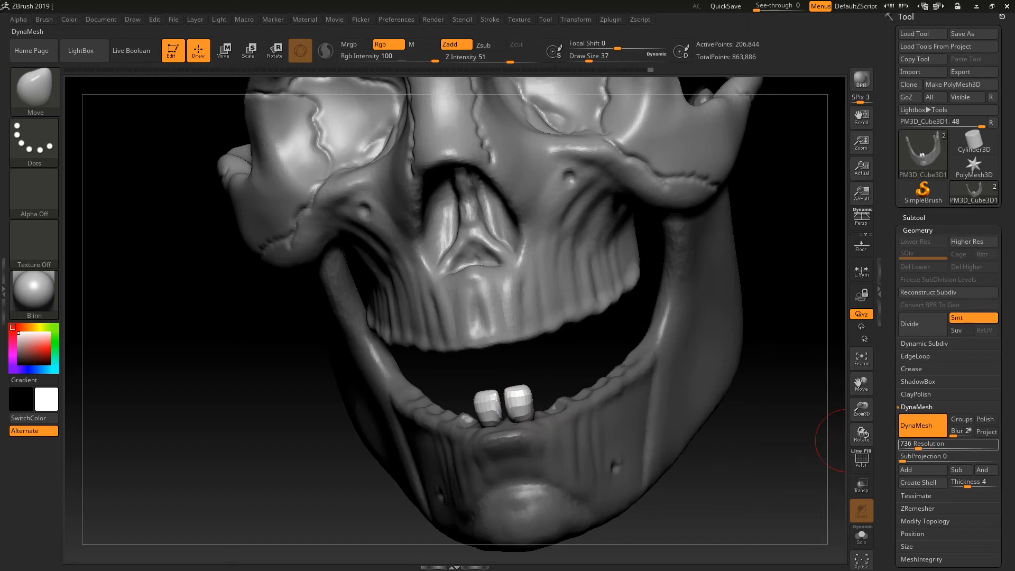
Separate the inserted teeth from the masked mandible into their own subtool with Split Masked Points.
left_click(913, 218)
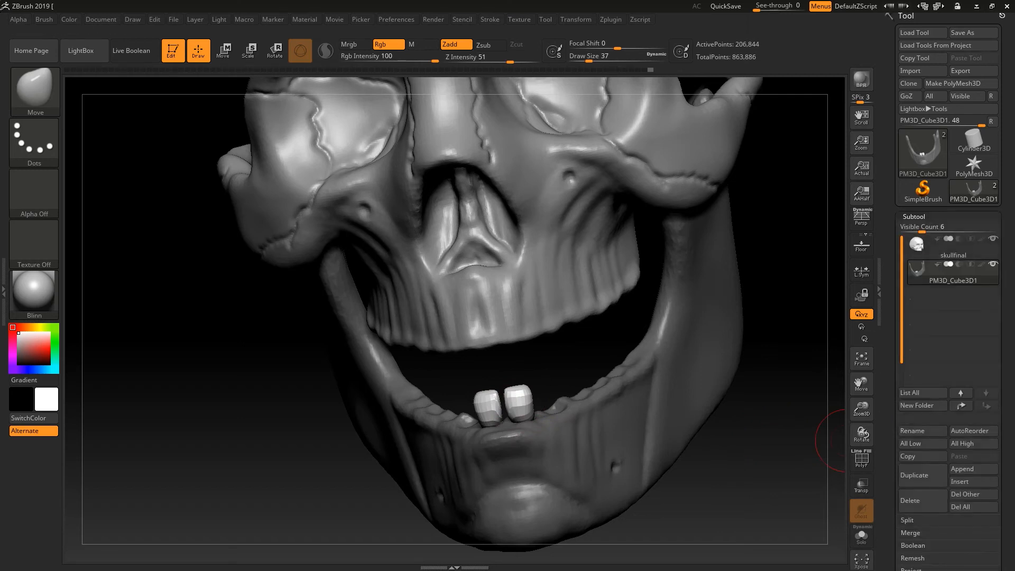
left_click(907, 519)
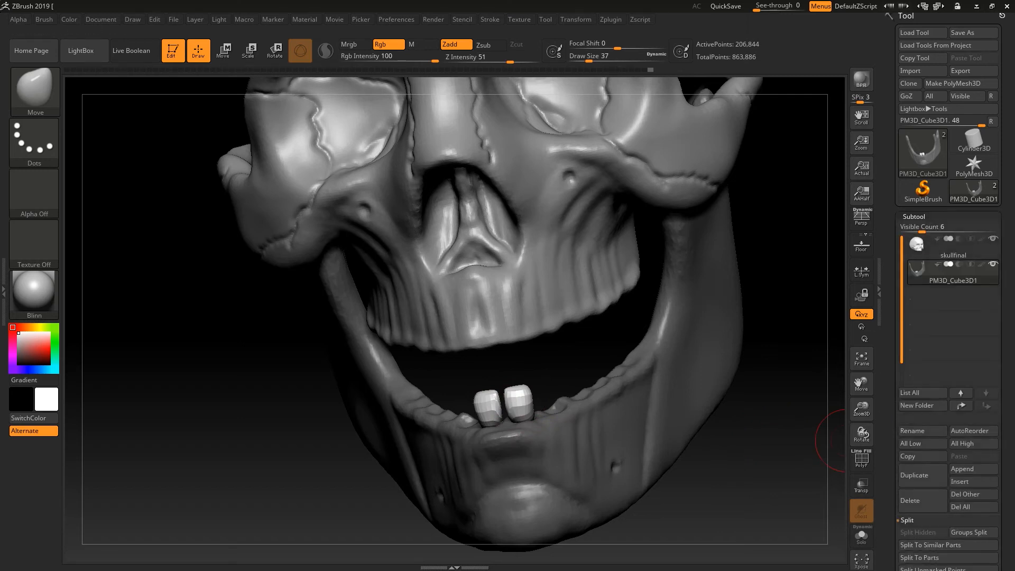
scroll(947, 558, "down", 5)
left_click(917, 401)
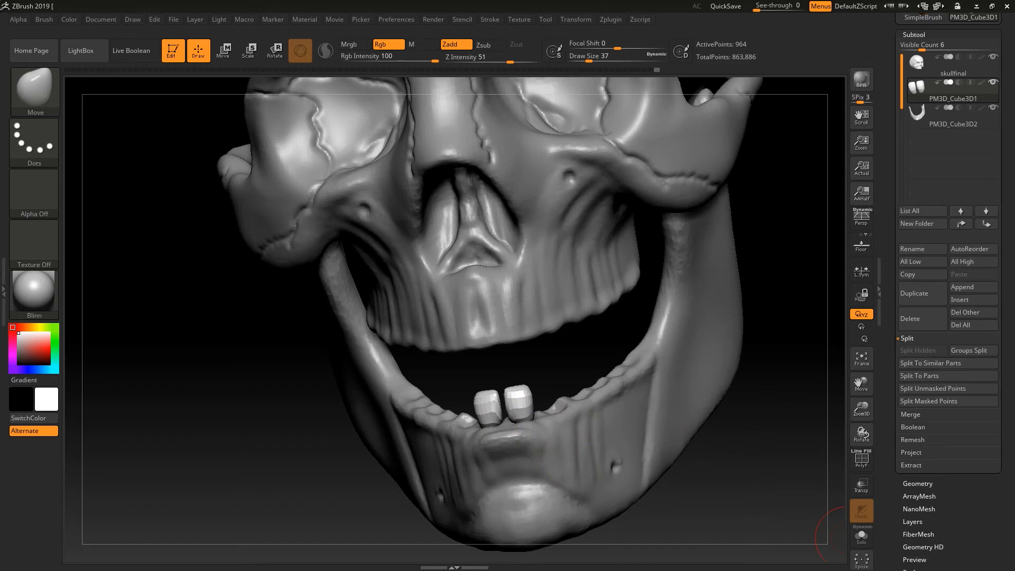
Remesh the separated teeth with DynaMesh at resolution 736 and smooth their surfaces.
left_click(917, 483)
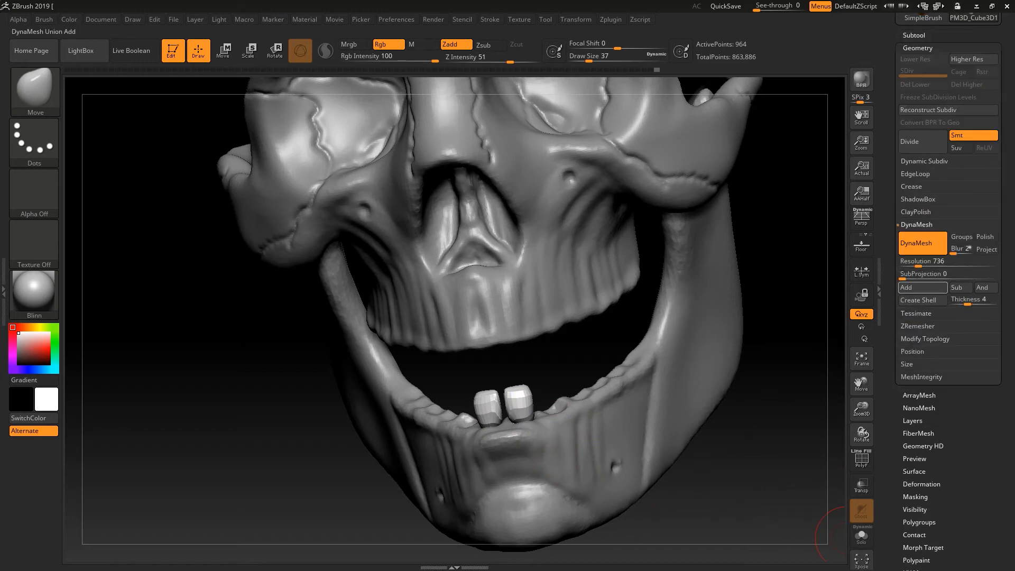
left_click(922, 261)
left_click_drag(804, 409, 720, 460, "ctrl")
left_click_drag(501, 402, 516, 421, "shift")
Hide one of the two front teeth and remove it from the teeth subtool with Del Hidden.
mouse_move(718, 478)
left_mouse_down("alt")
mouse_move(655, 448)
mouse_move(573, 431)
left_mouse_up("alt")
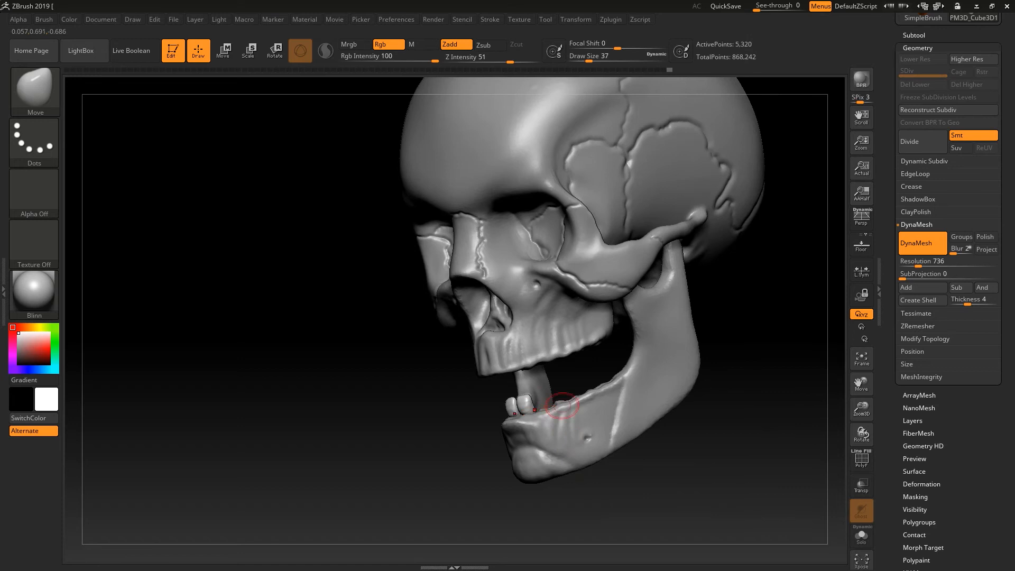
left_click_drag(648, 476, 598, 452, "alt")
left_click_drag(617, 339, 729, 396)
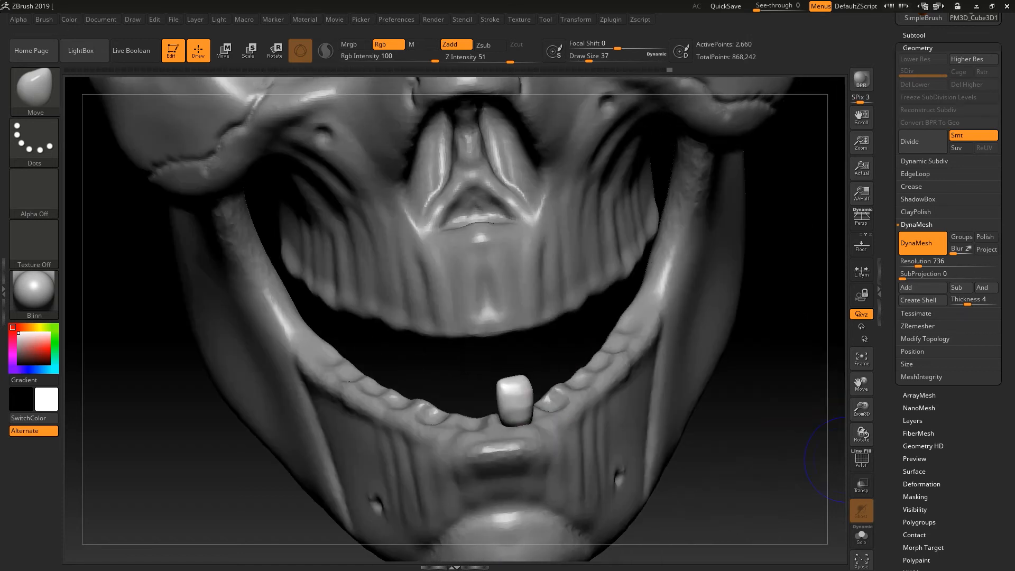
left_click(925, 339)
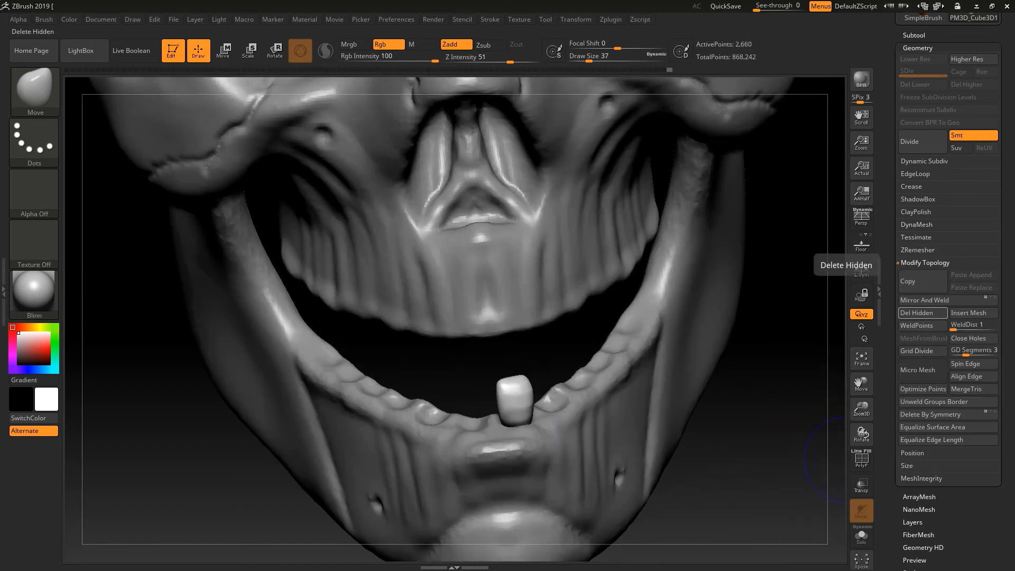
left_click(922, 313)
Reset the transform gizmo's orientation on the remaining front tooth and try to copy the tooth toward the next socket.
key("w")
mouse_move(706, 435)
left_mouse_down()
mouse_move(568, 430)
mouse_move(574, 402)
mouse_move(555, 374)
left_mouse_up()
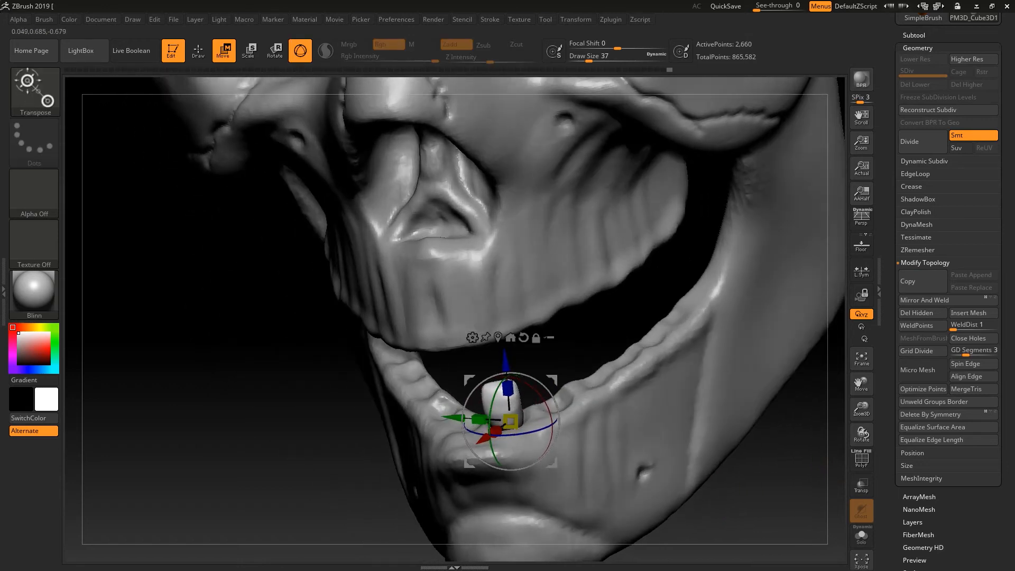
key("q")
key("s")
key("w")
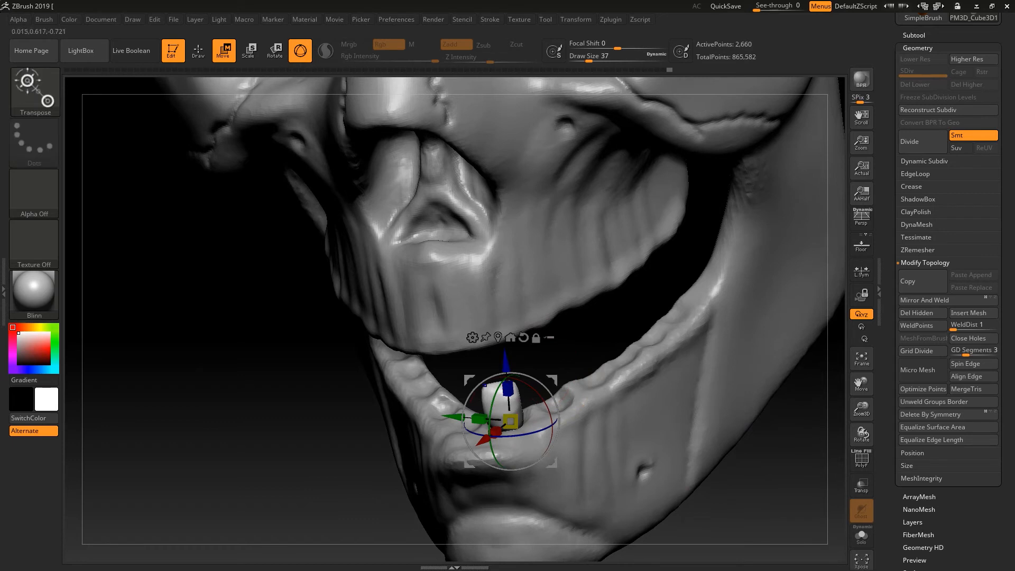
key("alt+shift")
left_click(523, 337, "alt")
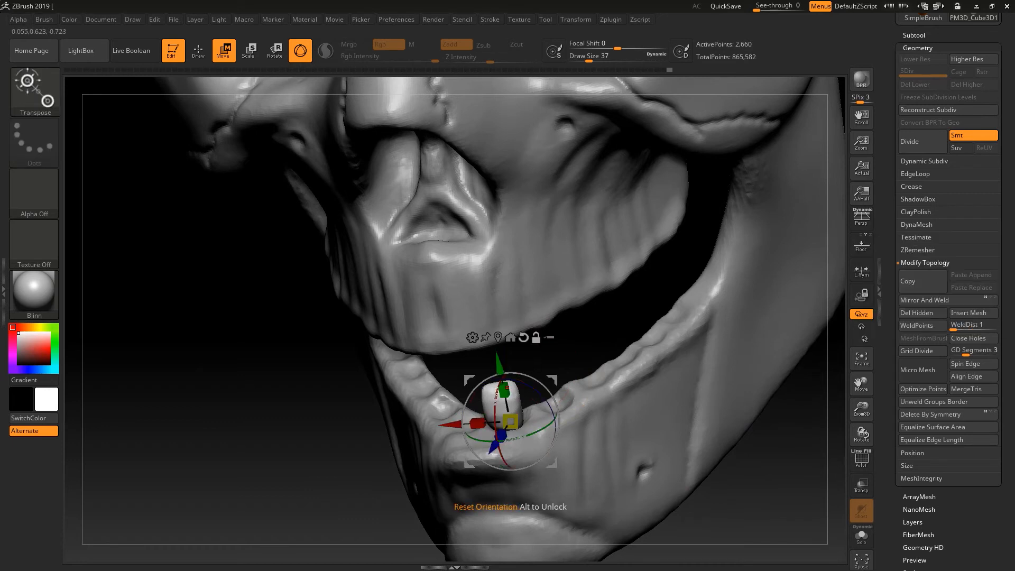
left_click_drag(510, 421, 544, 397, "ctrl")
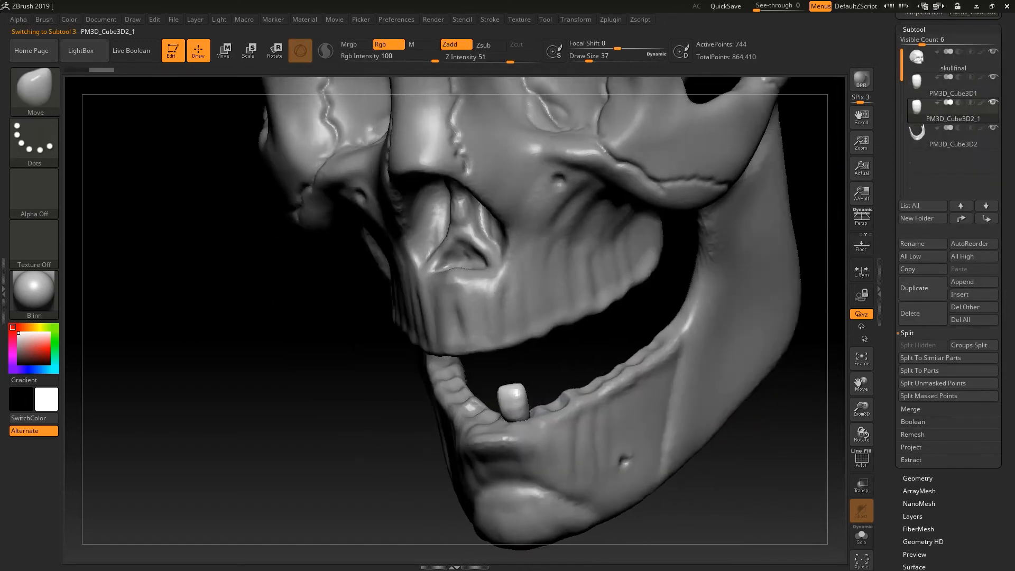
Position the duplicated tooth beside the first along the mandible's socket row and duplicate it again.
key("w")
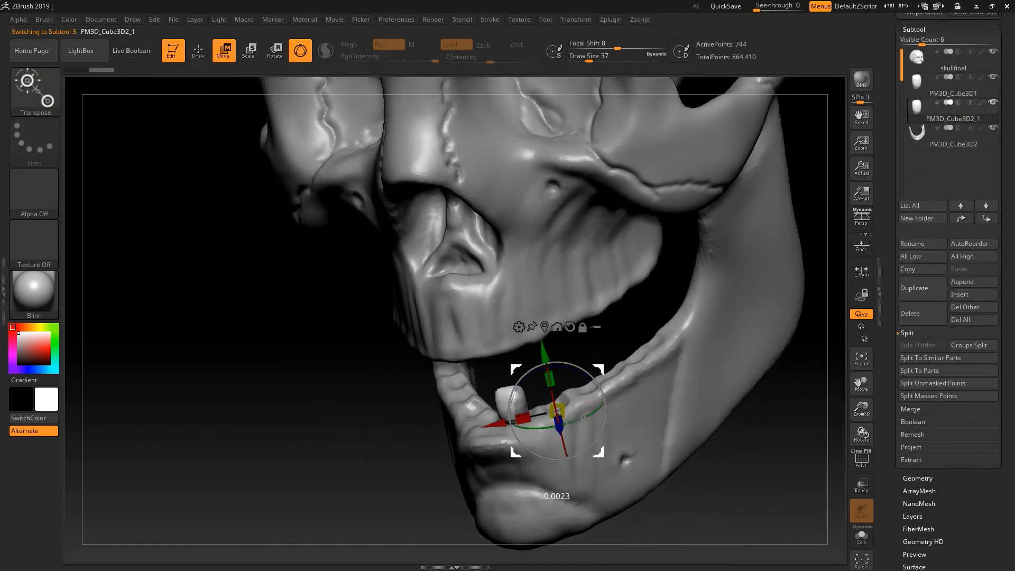
left_click_drag(317, 402, 507, 397)
left_click_drag(687, 402, 687, 439)
left_click_drag(530, 439, 530, 442)
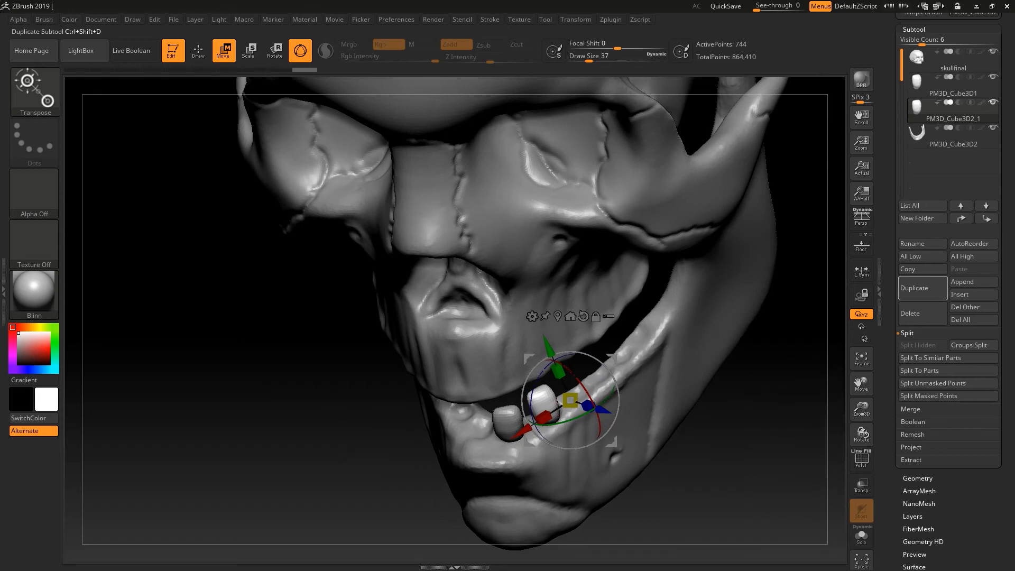
left_click(922, 289)
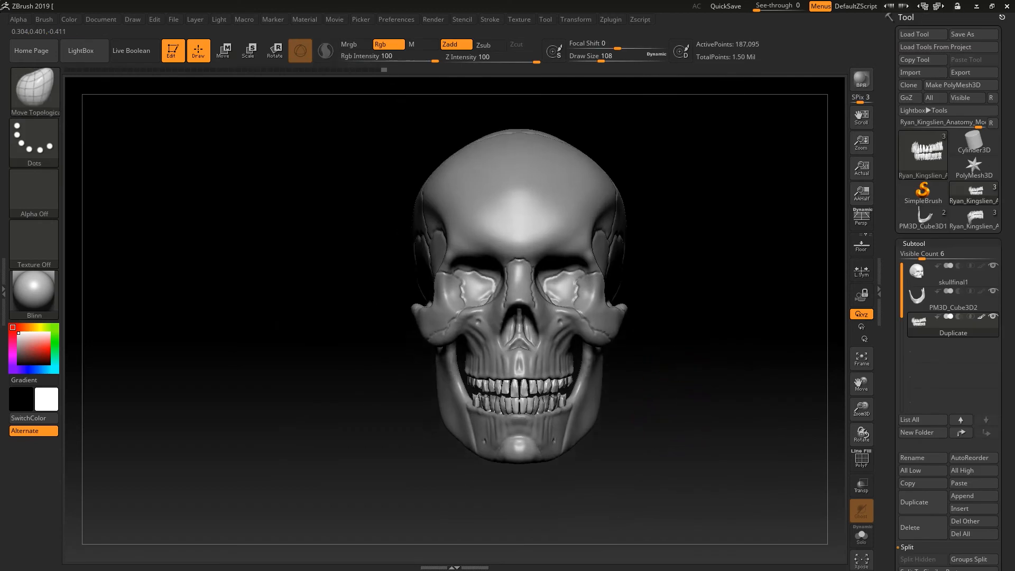
Inspect the full upper and lower tooth rows and the whole skull from several angles, temporarily showing the teeth's polygroups with PolyFrame.
mouse_move(729, 370)
right_mouse_down("ctrl")
mouse_move(730, 419)
mouse_move(608, 397)
right_mouse_up("ctrl")
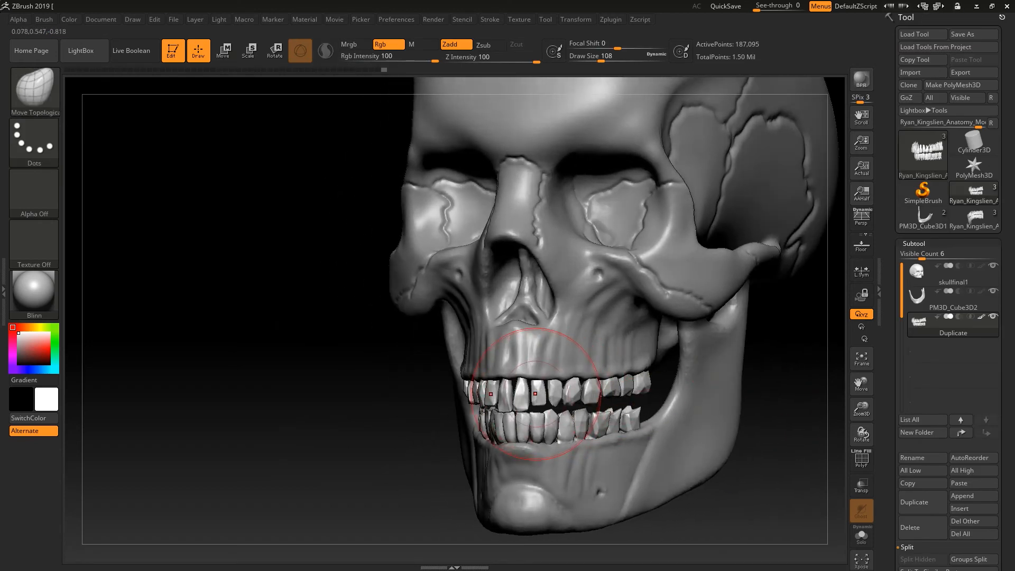
key("shift")
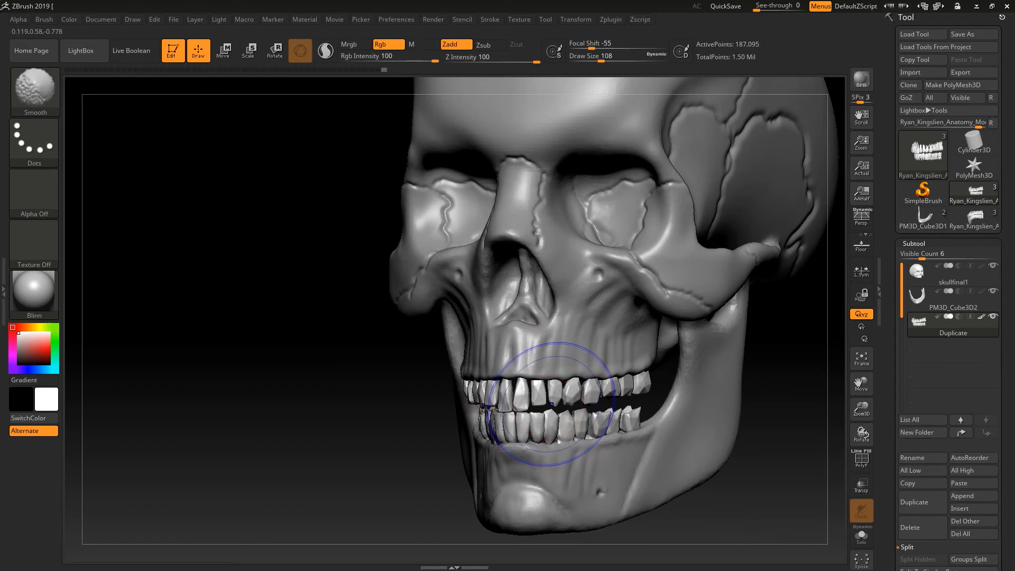
mouse_move(677, 384)
right_mouse_down()
mouse_move(591, 388)
mouse_move(657, 430)
mouse_move(668, 386)
mouse_move(648, 388)
mouse_move(706, 292)
right_mouse_up()
mouse_move(676, 331)
right_mouse_down("alt")
mouse_move(671, 403)
mouse_move(655, 380)
mouse_move(674, 398)
mouse_move(528, 391)
mouse_move(566, 385)
right_mouse_up("alt")
key("shift+f")
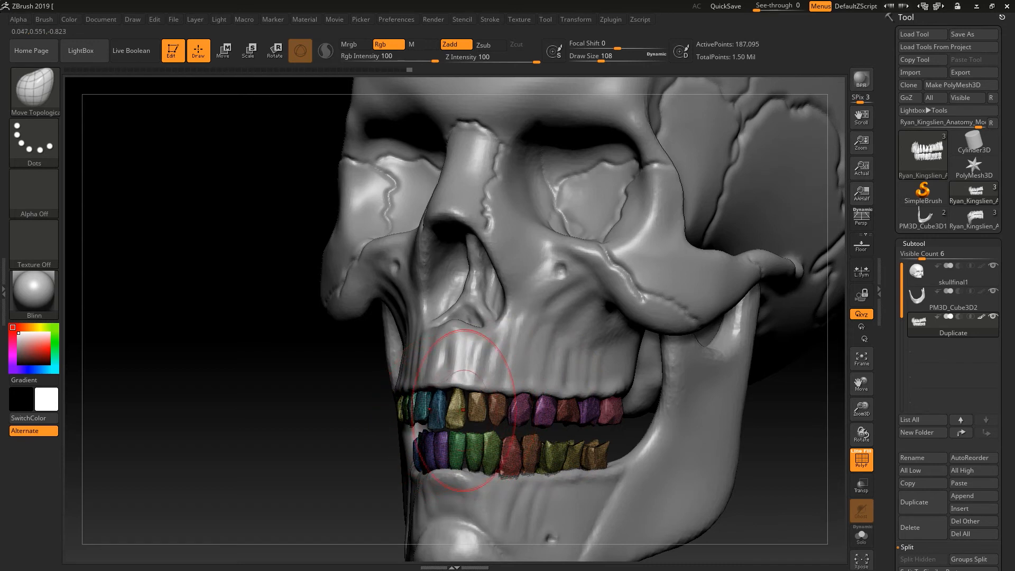
key("bracketleft")
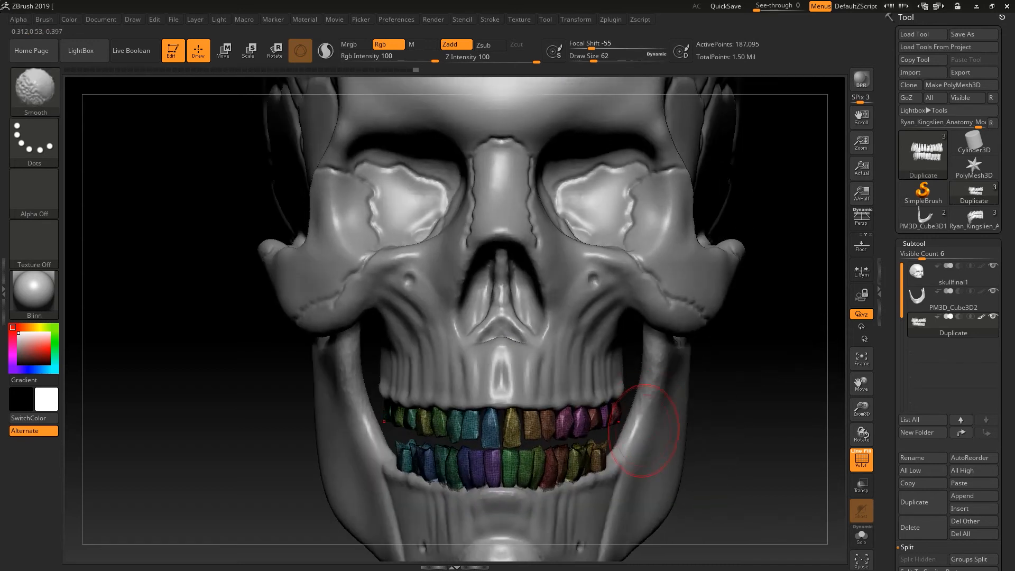
left_click_drag(657, 407, 792, 412)
mouse_move(664, 409)
left_mouse_down()
mouse_move(699, 390)
mouse_move(734, 403)
mouse_move(556, 437)
left_mouse_up()
mouse_move(702, 416)
right_mouse_down()
mouse_move(682, 381)
mouse_move(699, 381)
mouse_move(680, 385)
mouse_move(690, 343)
mouse_move(667, 343)
mouse_move(689, 387)
mouse_move(645, 417)
mouse_move(637, 390)
mouse_move(613, 393)
mouse_move(664, 423)
mouse_move(659, 430)
right_mouse_up()
key("shift+f")
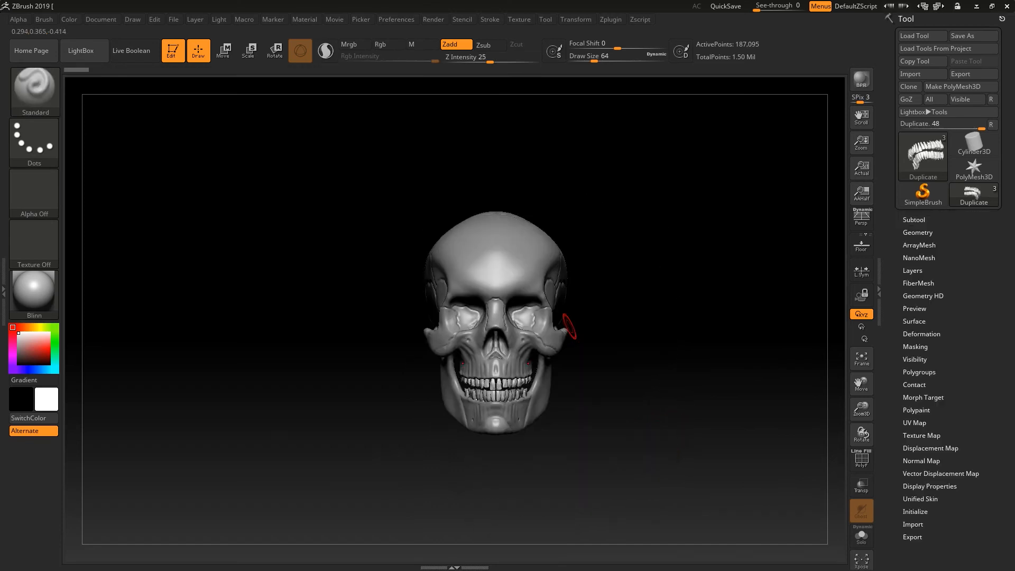
mouse_move(641, 385)
right_mouse_down("ctrl")
mouse_move(664, 392)
mouse_move(631, 398)
mouse_move(646, 392)
right_mouse_up("ctrl")
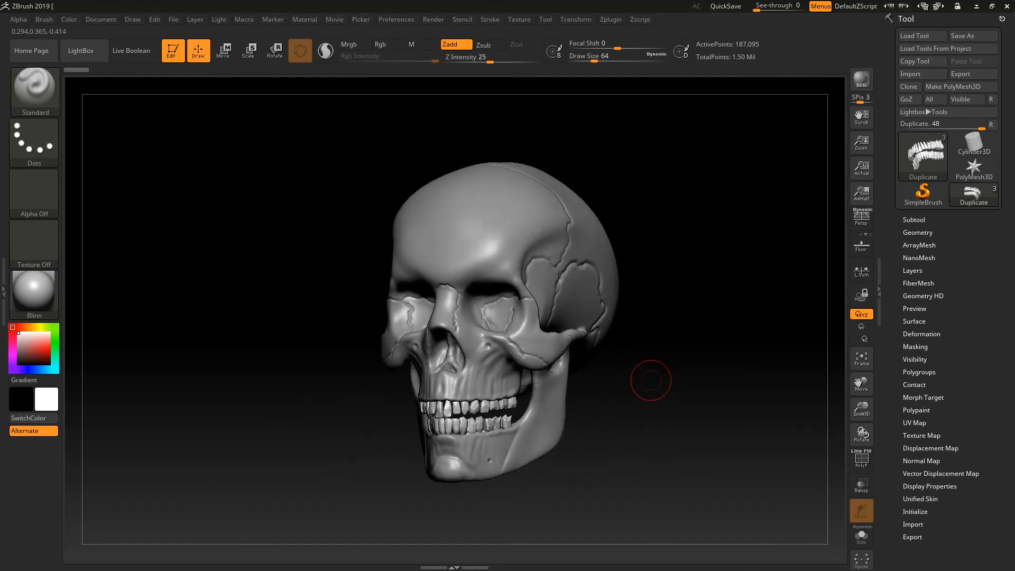
right_click_drag(655, 384, 653, 367)
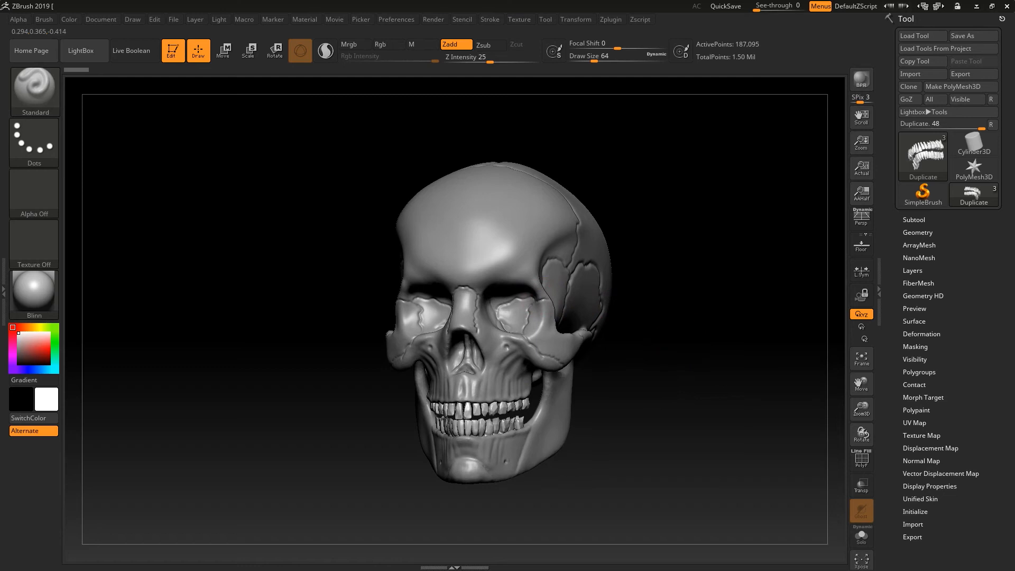
Load the saved skull material file for the model, replacing the Blinn material.
right_click_drag(667, 337, 678, 340)
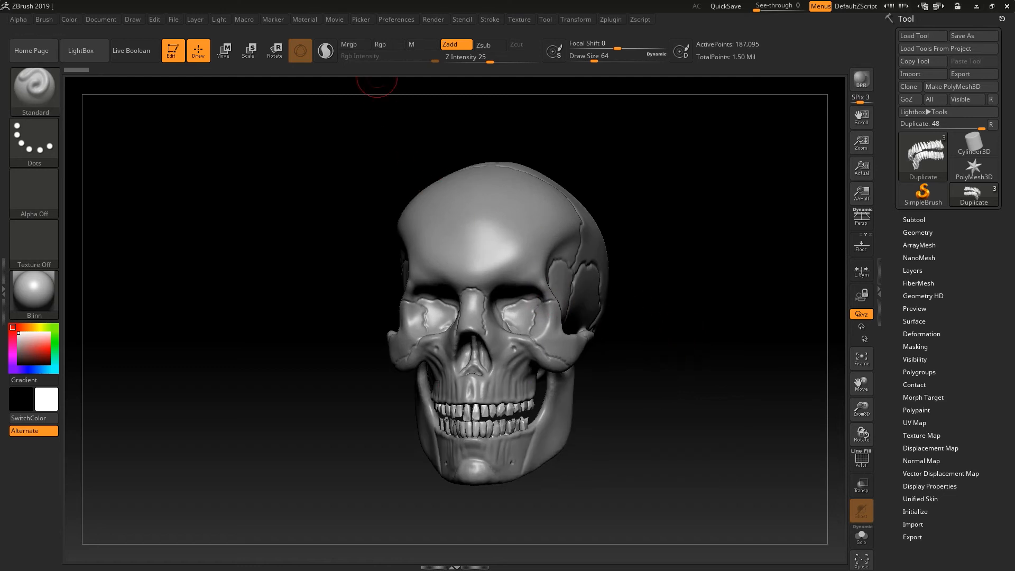
left_click(305, 19)
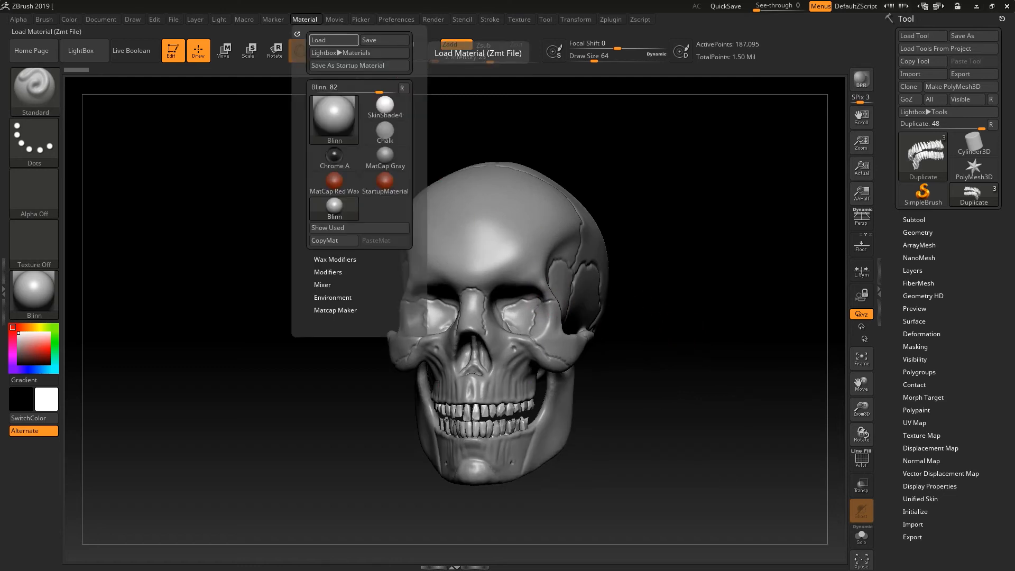
left_click(333, 40)
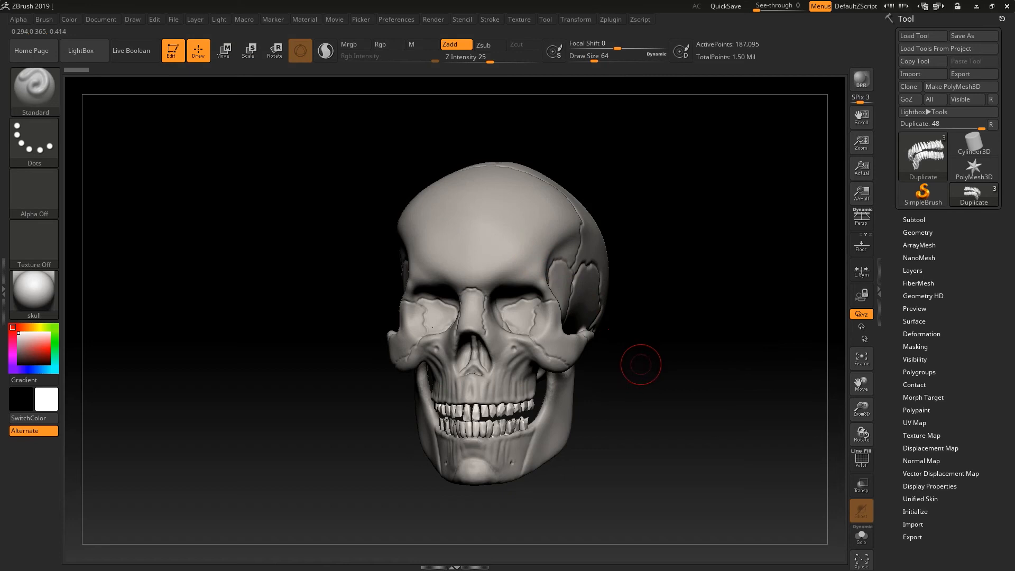
left_click_drag(641, 362, 481, 184)
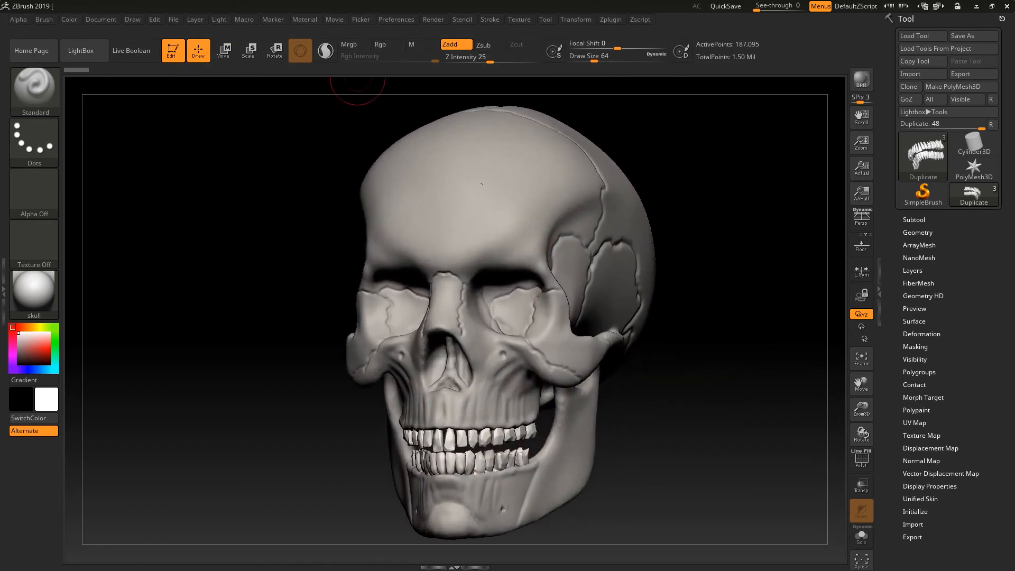
Set the skull material's wax modifiers to strength 41, radius 61 and specular 43.
left_click(304, 19)
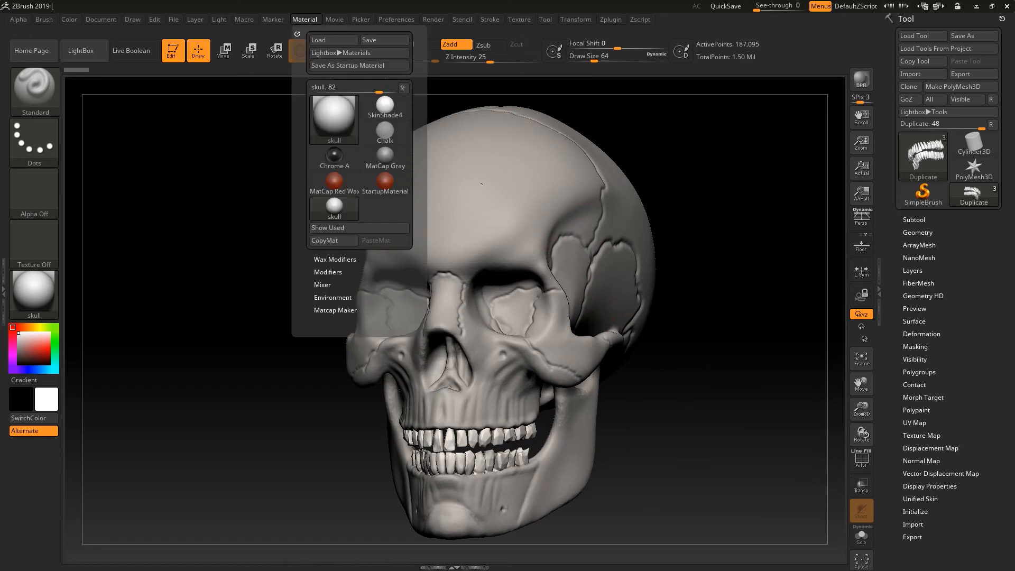
left_click(334, 259)
left_click(340, 271)
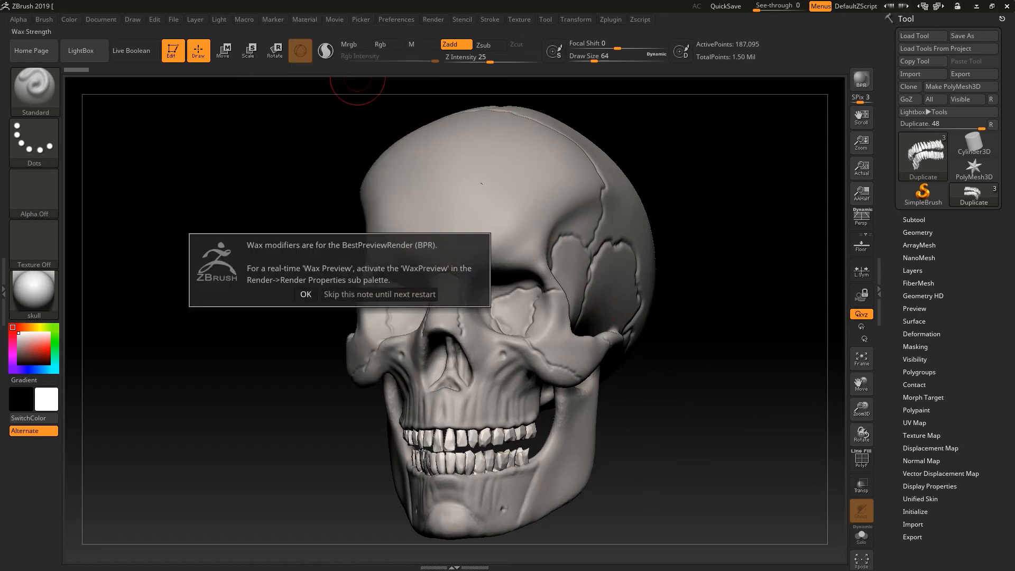
left_click(305, 294)
left_click(305, 19)
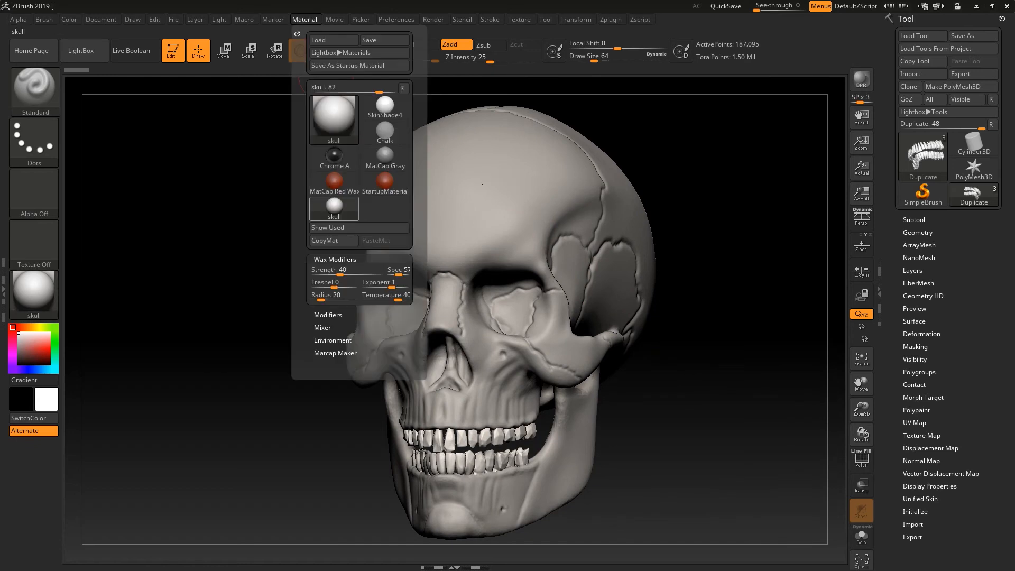
left_click(339, 270)
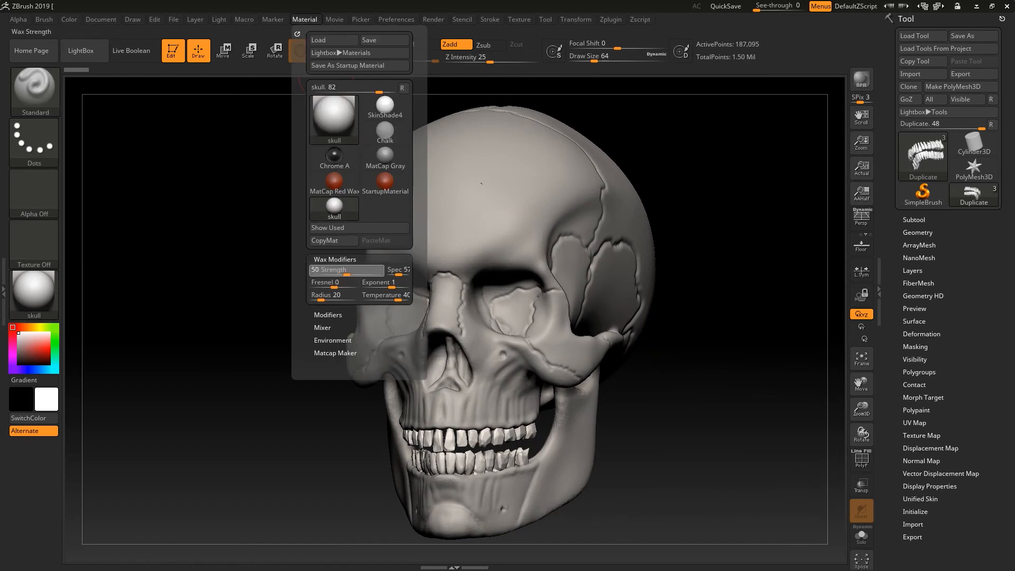
left_click(332, 298)
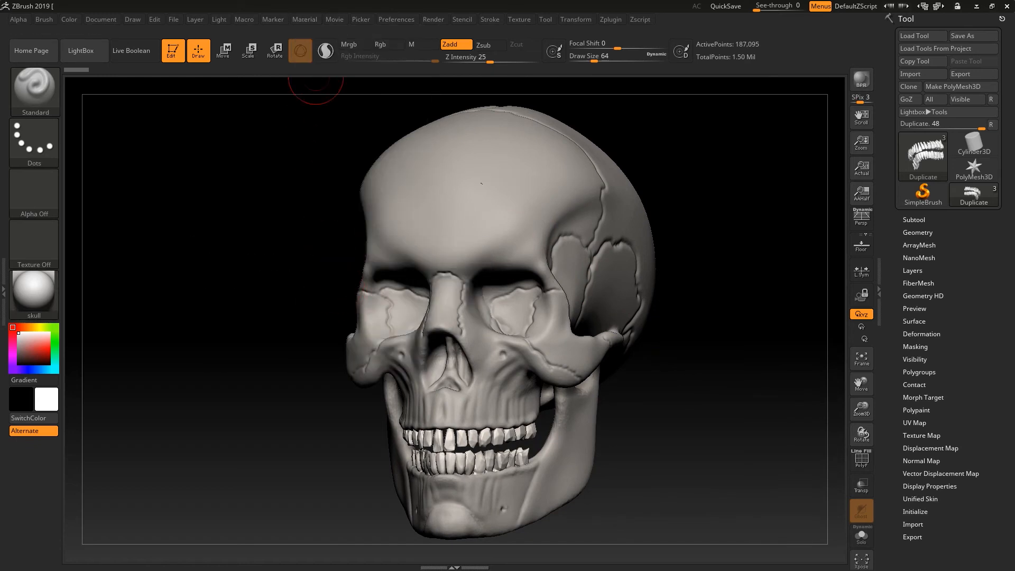
left_click(304, 19)
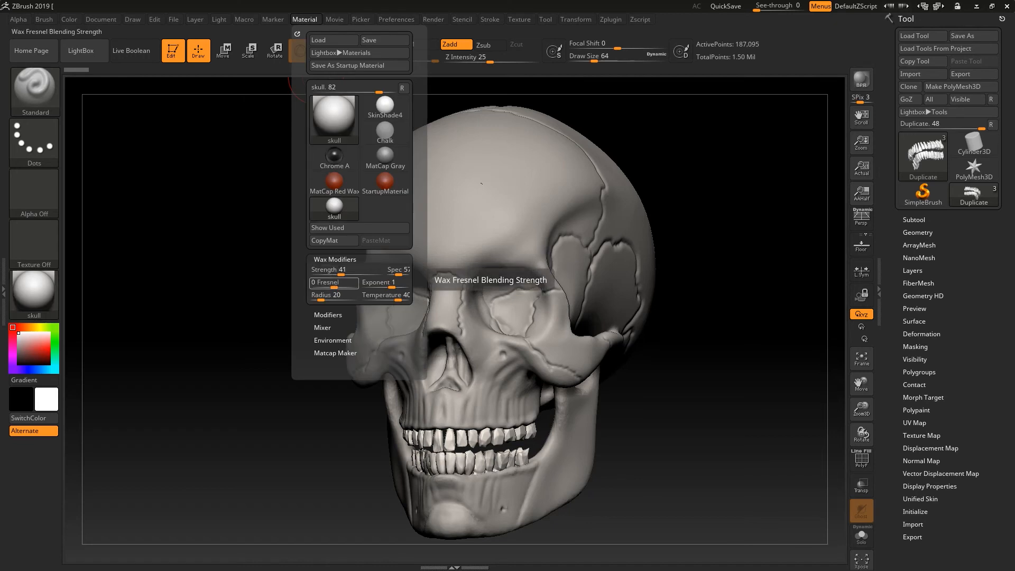
left_click_drag(321, 298, 338, 298)
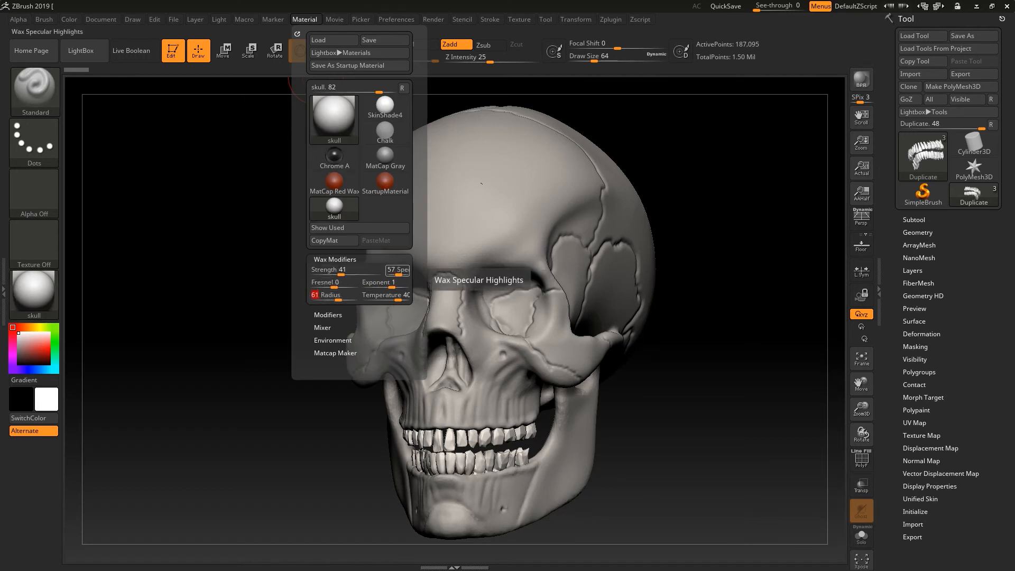
left_click_drag(398, 272, 396, 272)
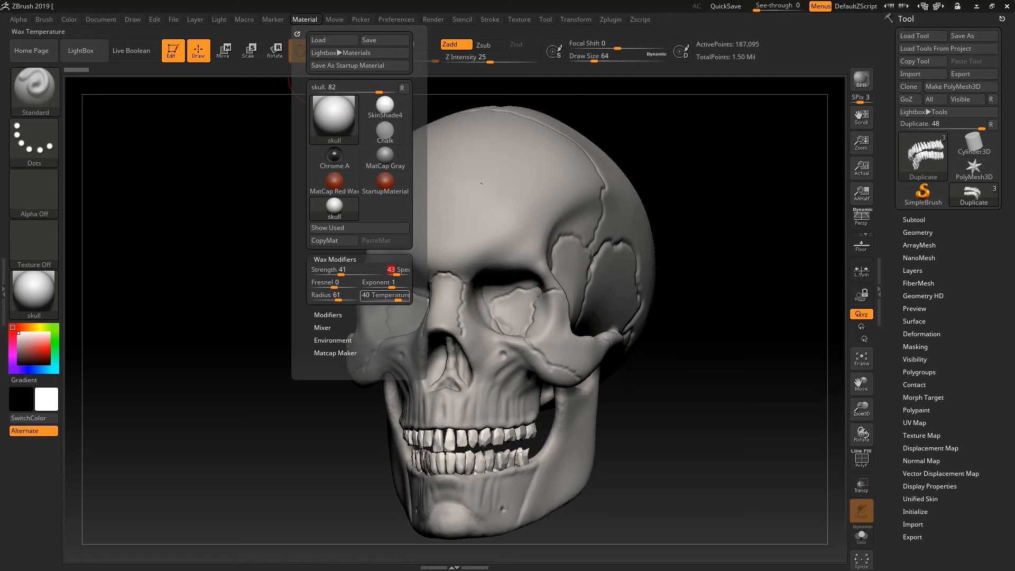
Fine-tune the Ambient modifier of the skull material.
left_click(328, 315)
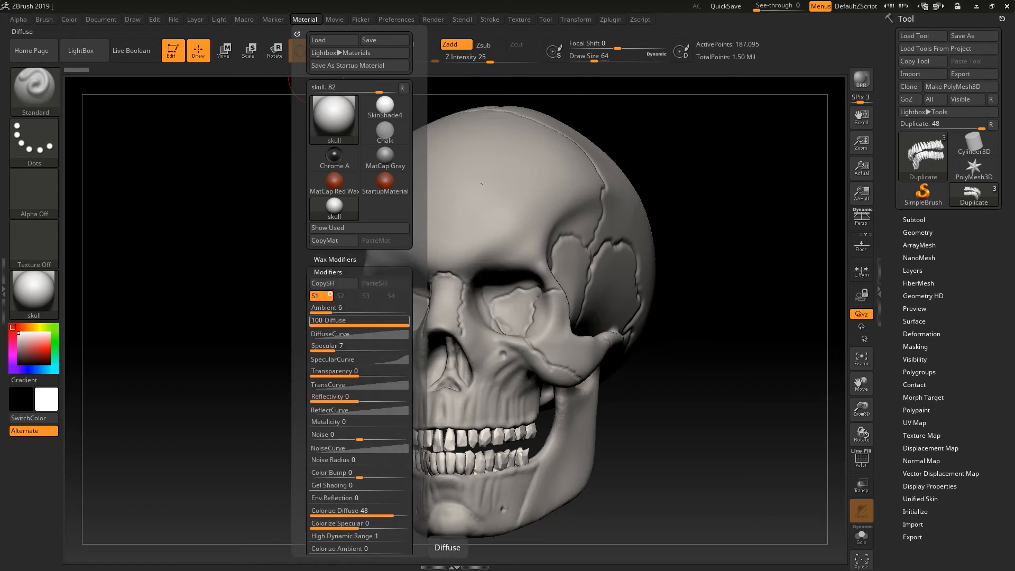
left_click(332, 309)
left_click(338, 310)
left_click(341, 310)
left_click(344, 310)
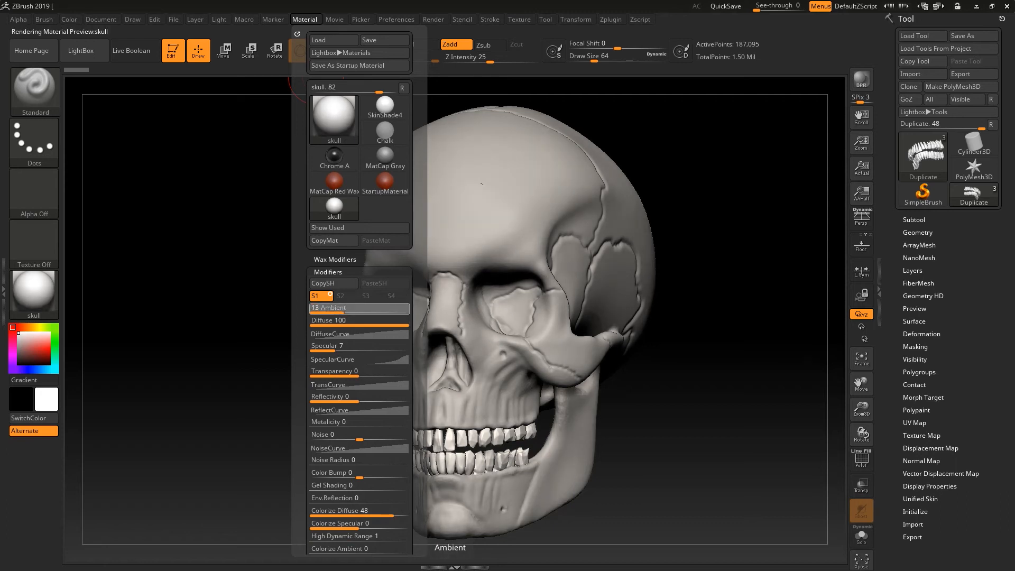
left_click(338, 310)
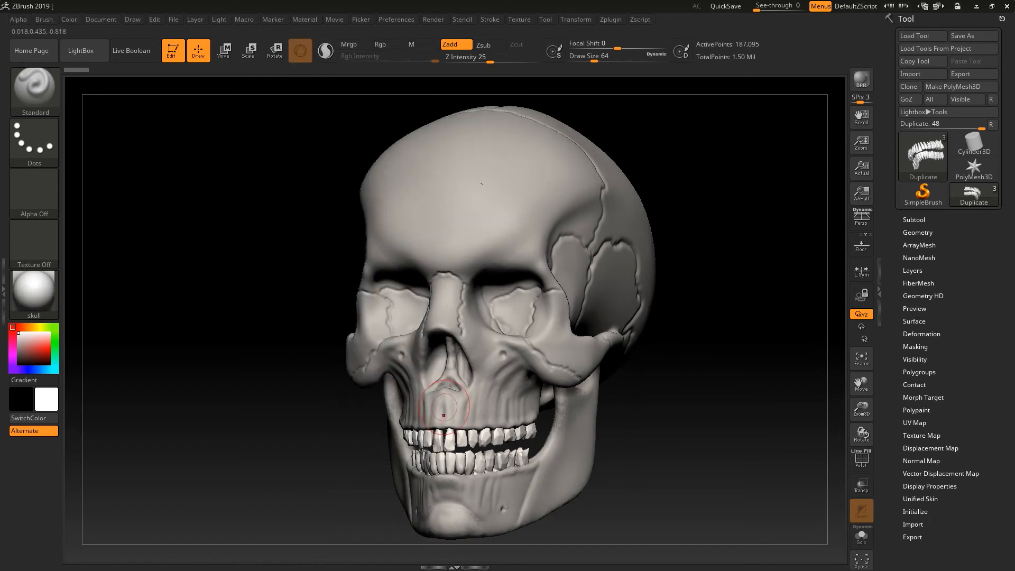
left_click_drag(353, 338, 301, 379)
right_click_drag(303, 379, 317, 371, "ctrl")
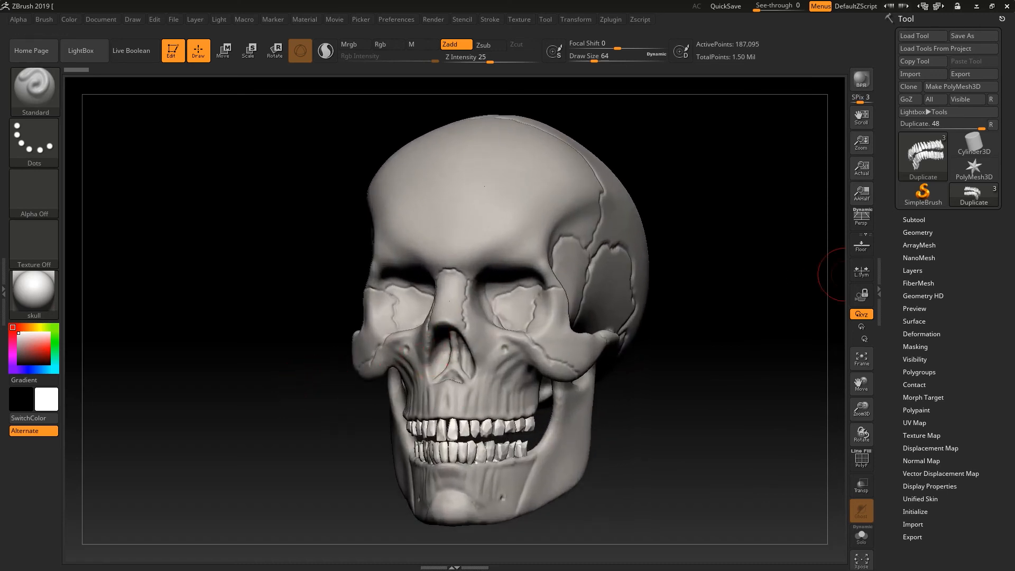
Merge the skullfinal1 subtool down with the mandible and the teeth into a single subtool.
left_click(917, 232)
left_click_drag(705, 356, 690, 353)
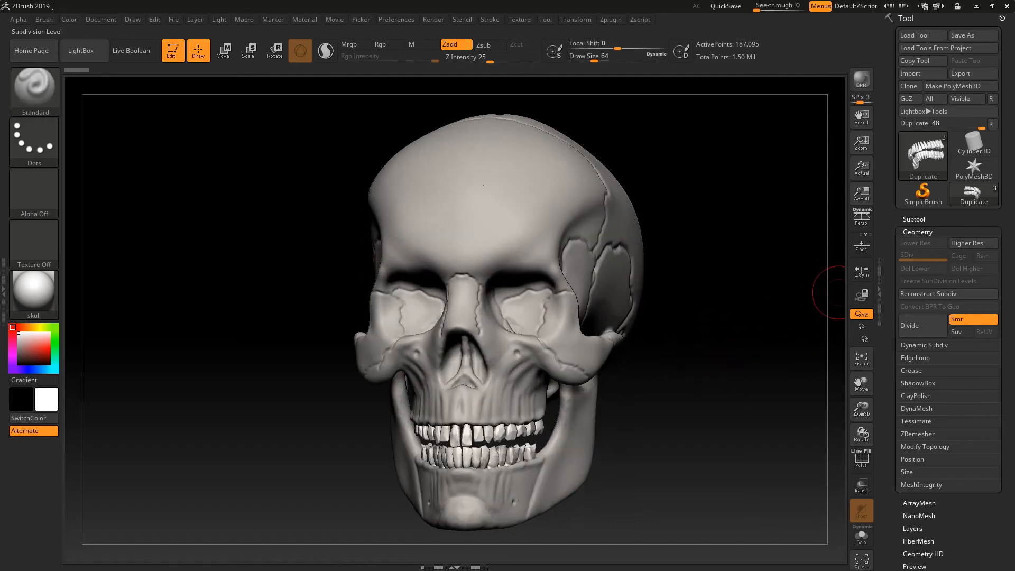
left_click(913, 218)
left_click(916, 248)
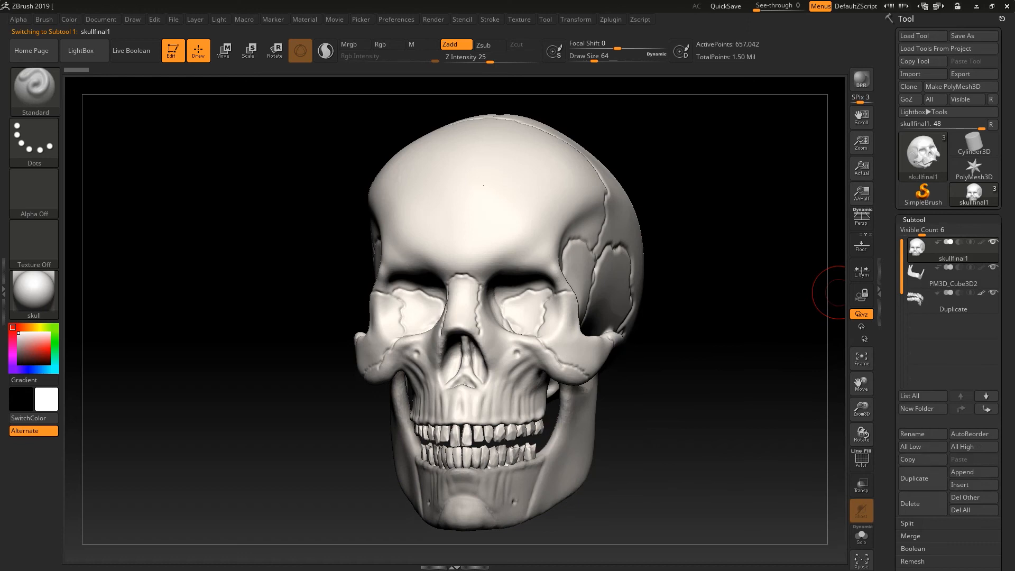
scroll(947, 291, "down", 2)
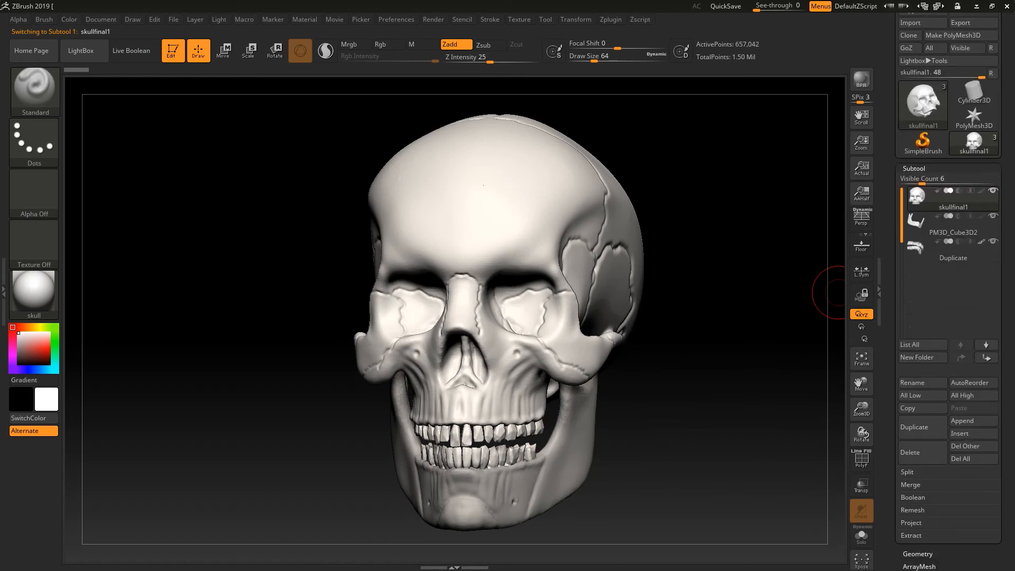
left_click(910, 484)
left_click(912, 497)
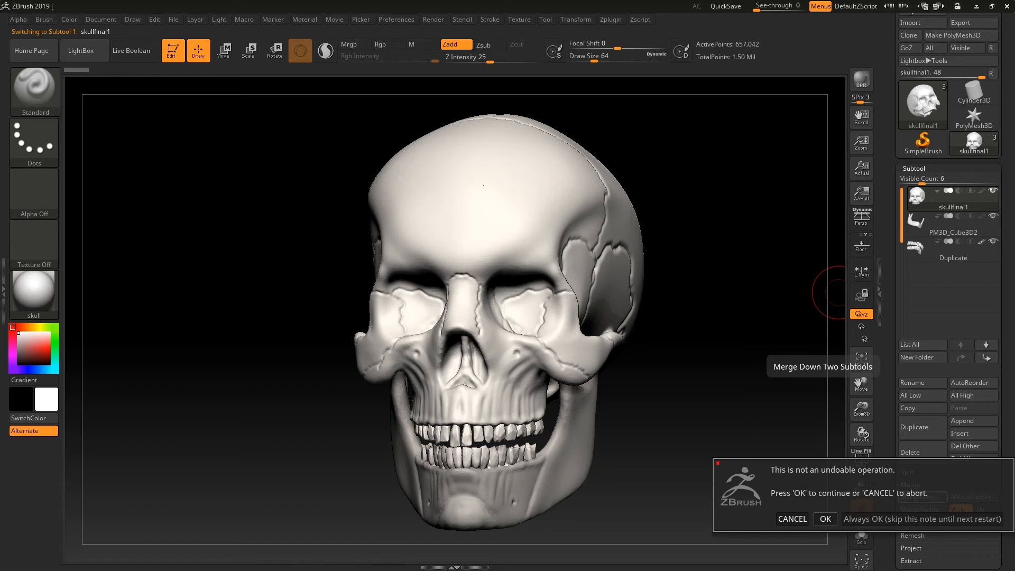
left_click(825, 519)
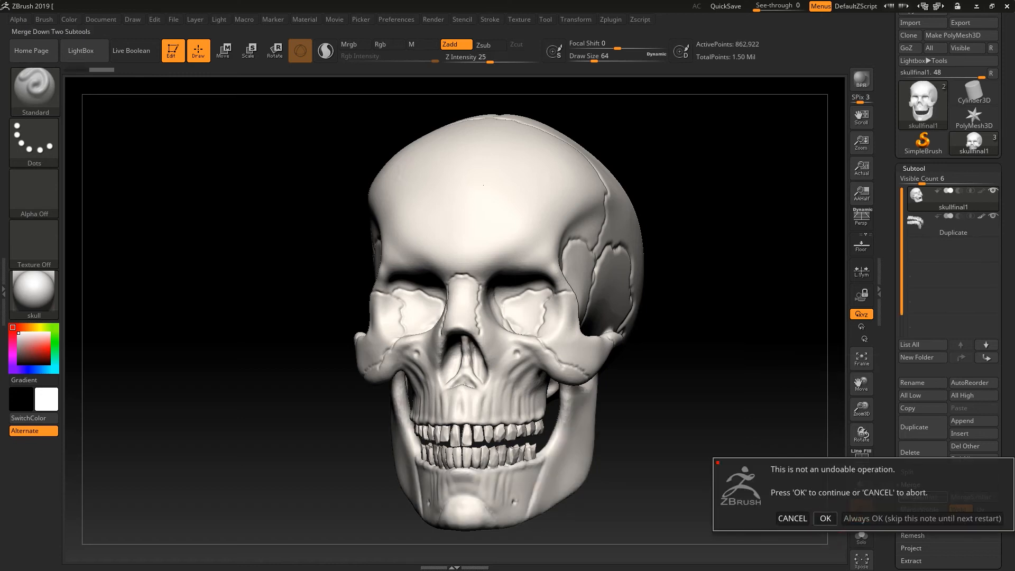
left_click(825, 518)
left_click_drag(731, 461, 822, 454)
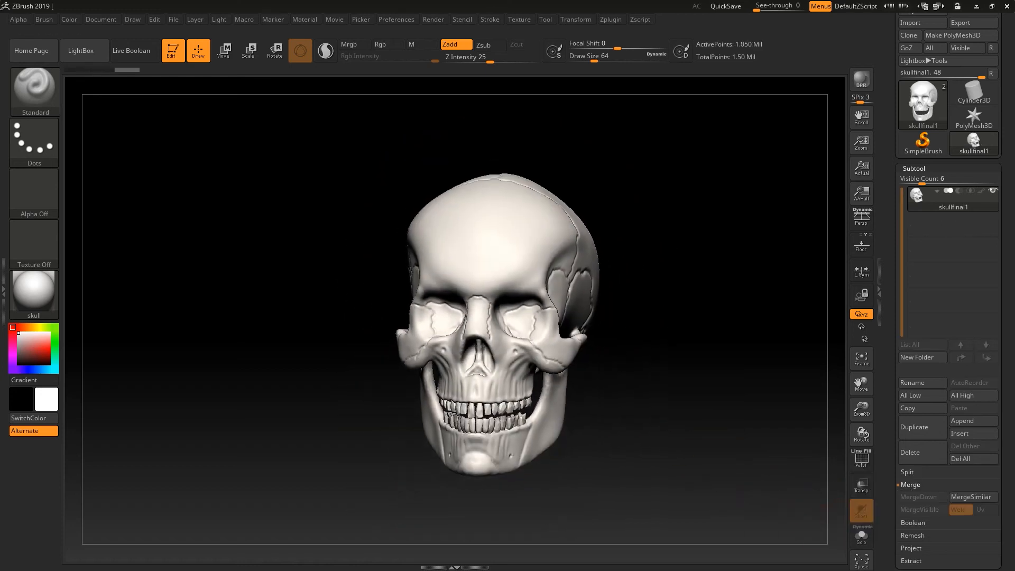
Remesh the merged skull with DynaMesh at resolution 1040 with Groups enabled.
scroll(948, 291, "down", 3)
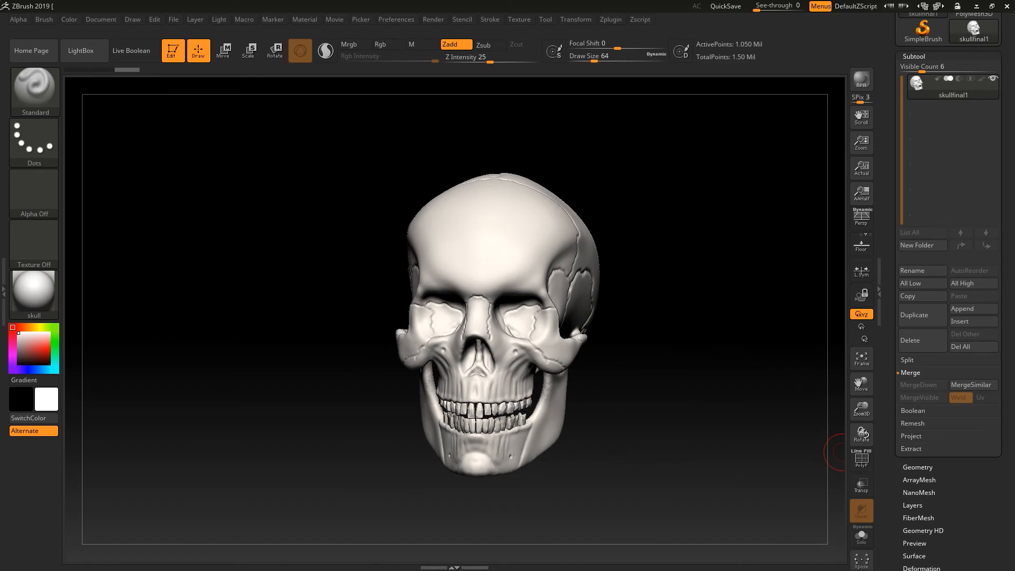
left_click(917, 466)
scroll(948, 290, "up", 4)
left_click(916, 409)
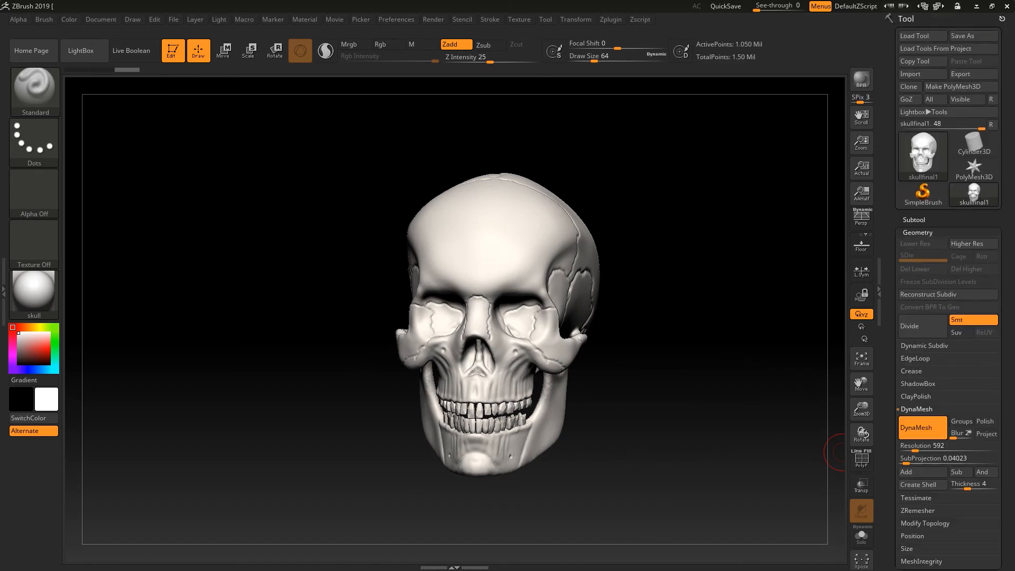
left_click(960, 421)
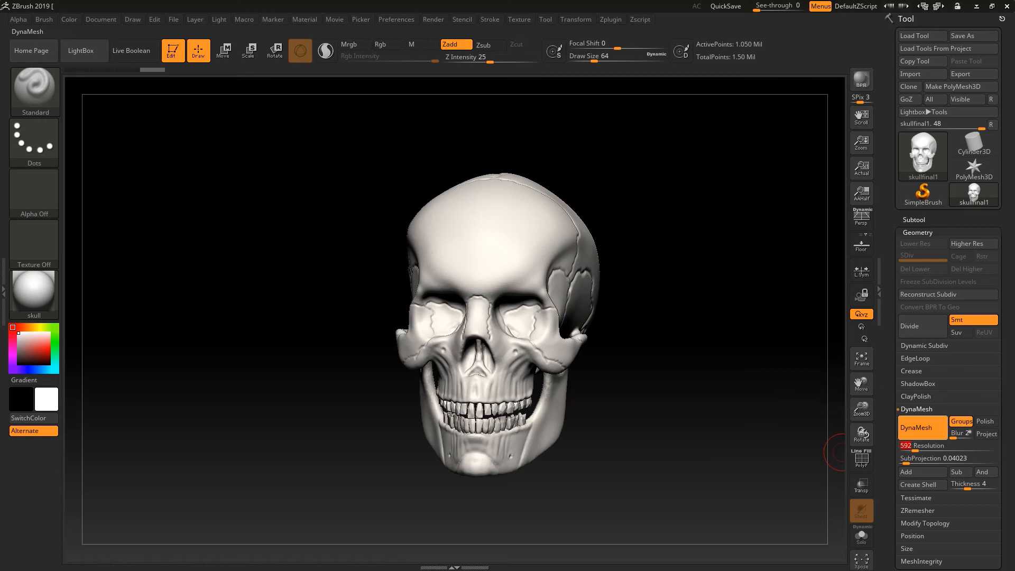
left_click(905, 445)
type("760")
key("Return")
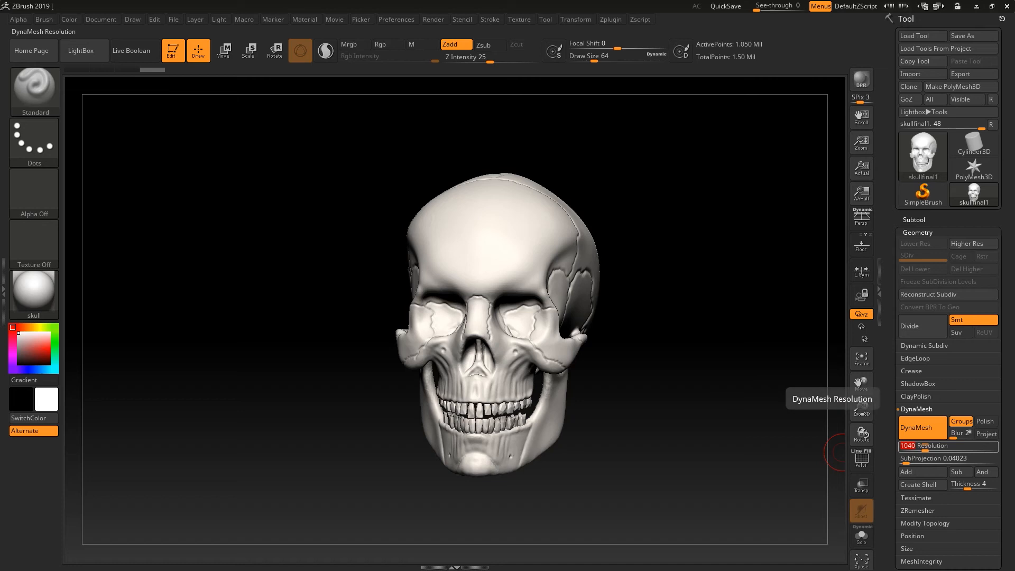
key("ctrl")
left_click_drag(684, 345, 737, 441, "ctrl")
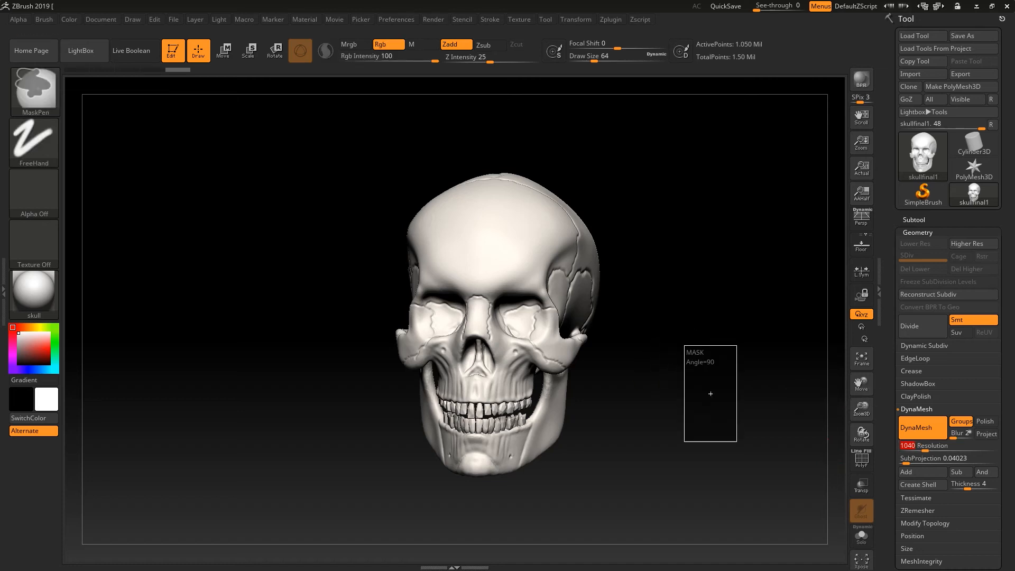
left_click_drag(737, 442, 737, 442, "ctrl")
Smooth the remeshed skull from the brow down to the jaw and along the side of the cranium.
left_click_drag(669, 366, 641, 358)
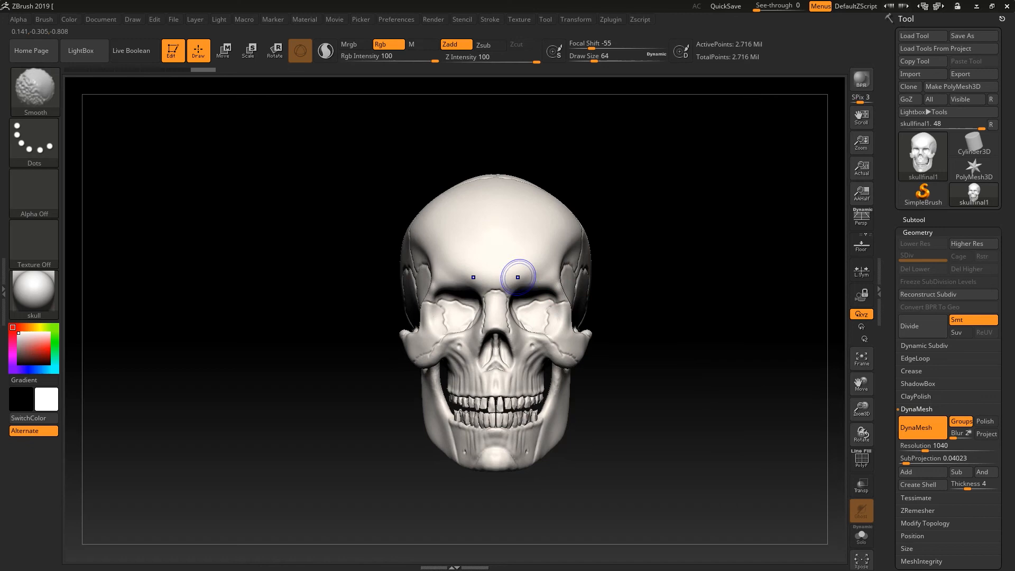
mouse_move(528, 288)
left_mouse_down("shift")
mouse_move(519, 310)
mouse_move(551, 312)
mouse_move(512, 356)
mouse_move(521, 354)
left_mouse_up("shift")
mouse_move(543, 388)
left_mouse_down("shift")
mouse_move(556, 397)
mouse_move(520, 453)
left_mouse_up("shift")
left_click_drag(613, 415, 460, 414)
mouse_move(603, 260)
left_mouse_down("shift")
mouse_move(636, 208)
mouse_move(603, 173)
left_mouse_up("shift")
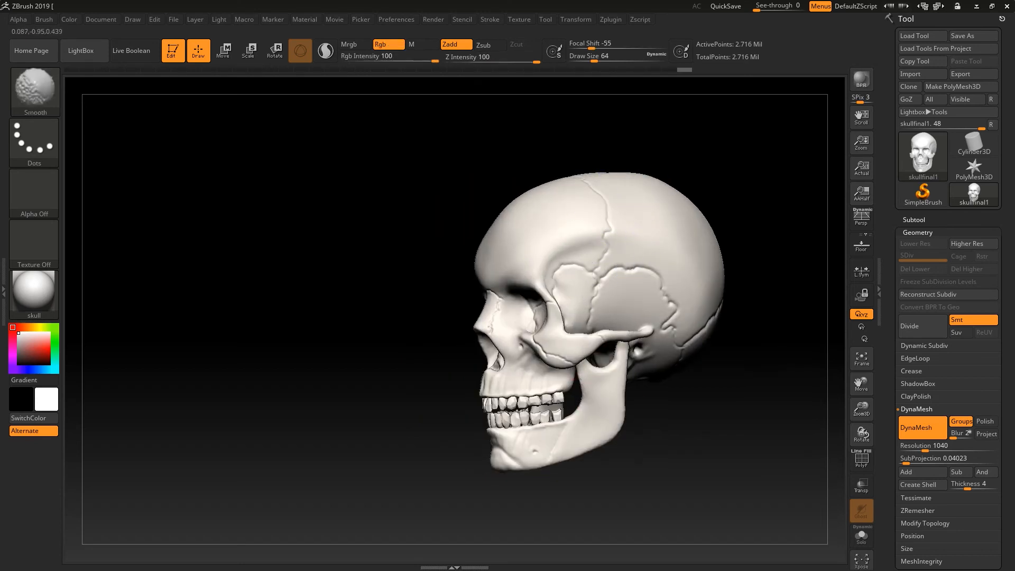
Smooth the rear of the cranium and the area around its lower back edge.
left_click_drag(687, 306, 691, 330, "shift")
left_click_drag(698, 385, 613, 385)
left_click_drag(708, 426, 704, 385)
left_click_drag(703, 338, 711, 349, "shift")
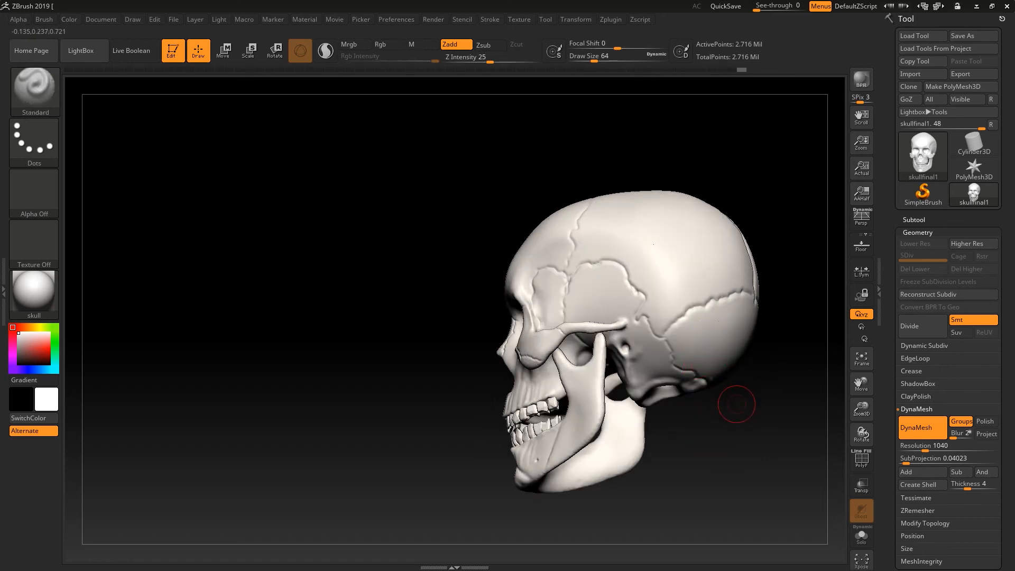
left_click_drag(736, 404, 771, 410)
left_click_drag(740, 367, 808, 402)
Apply the Polish deformation with a value of 5 to the whole skull.
left_click_drag(790, 363, 673, 318, "shift")
left_click_drag(888, 413, 888, 152)
left_click(921, 407)
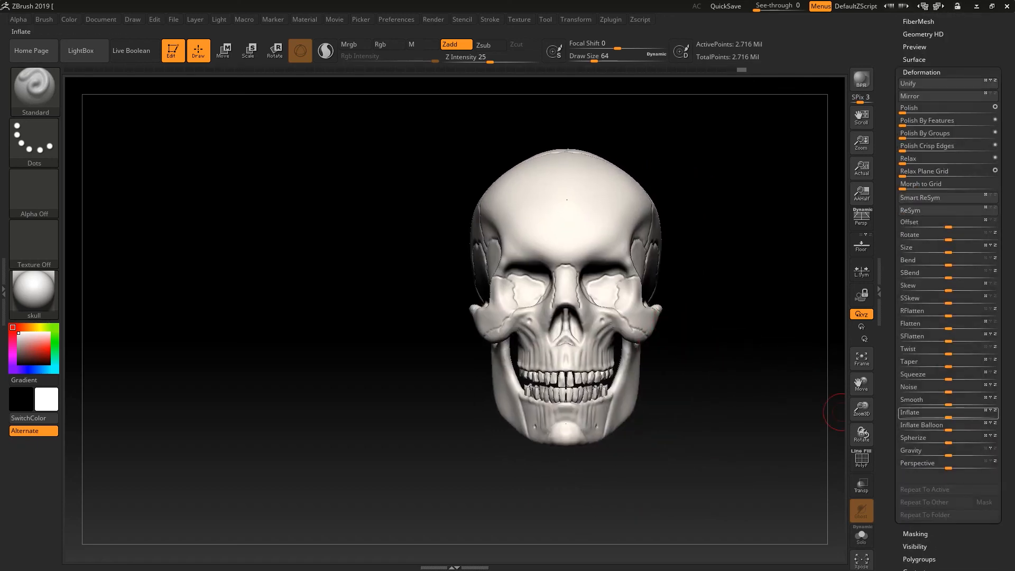
left_click_drag(902, 110, 906, 110)
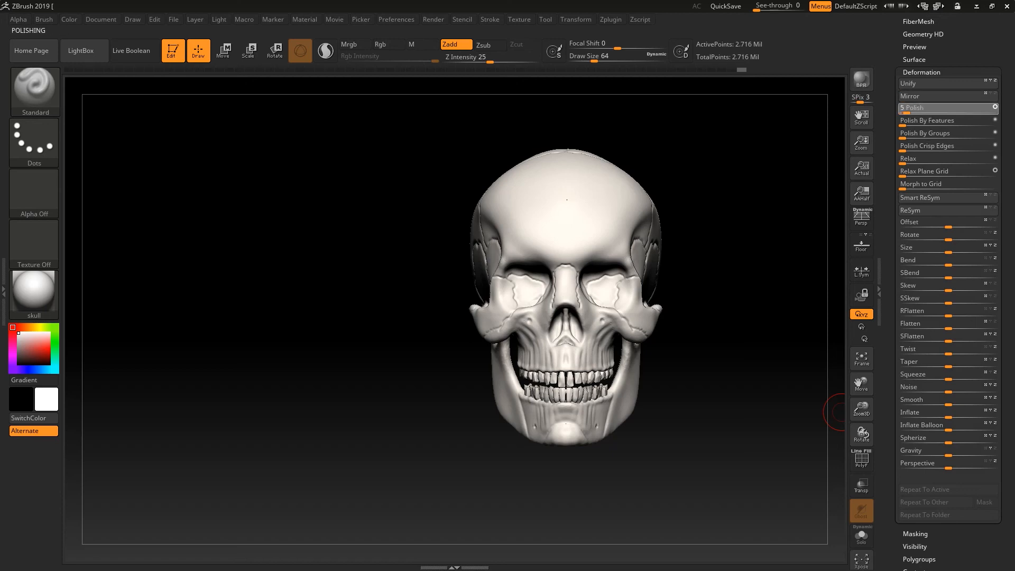
left_click_drag(735, 271, 837, 174)
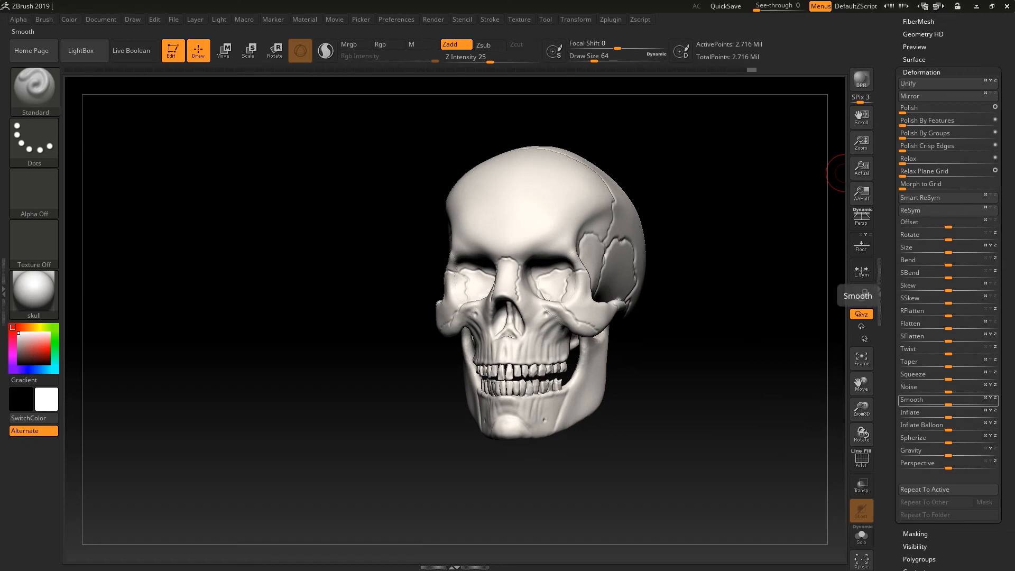
Apply a slight Smooth deformation to the whole skull and update its DynaMesh.
left_click_drag(948, 402, 952, 401)
left_click_drag(702, 341, 679, 344)
left_click_drag(706, 340, 745, 442, "ctrl")
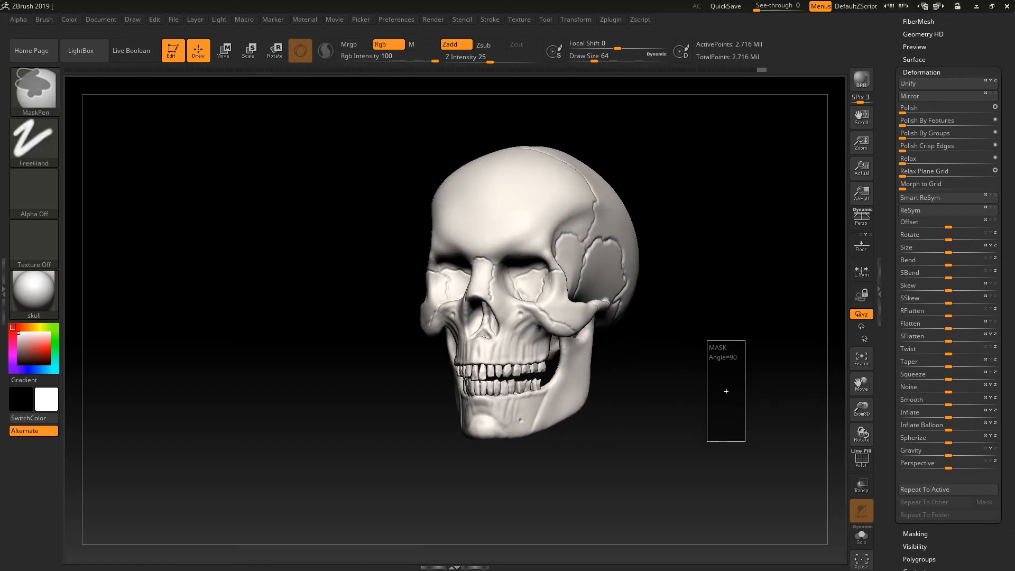
key("shift")
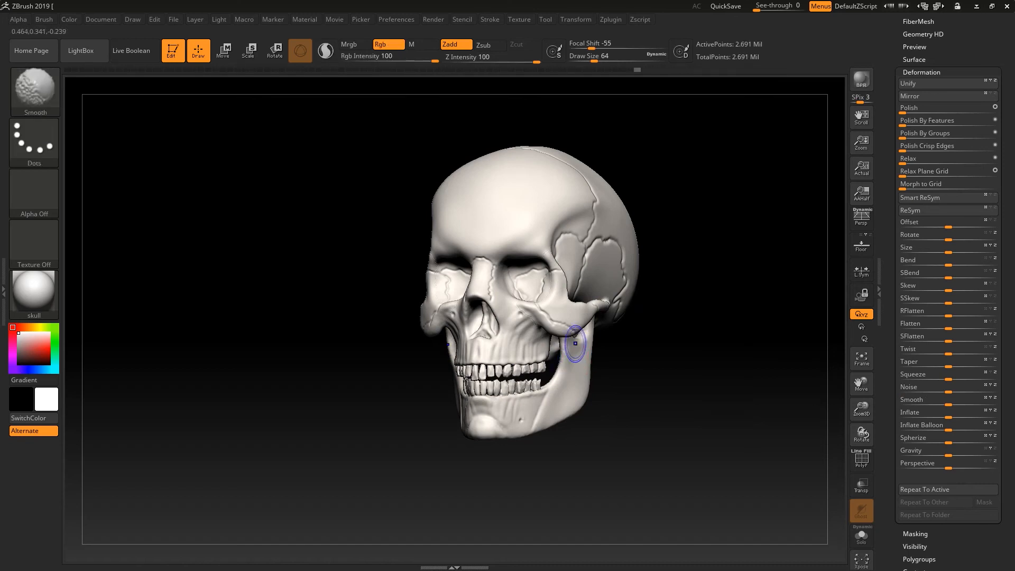
Set the BPR shadow to an angle of 10 with 12 rays.
mouse_move(685, 336)
left_mouse_down()
mouse_move(657, 335)
mouse_move(844, 141)
left_mouse_up()
left_click(921, 72)
left_click_drag(741, 325, 720, 342, "shift")
mouse_move(647, 325)
left_mouse_down("alt")
mouse_move(748, 381)
mouse_move(720, 369)
mouse_move(705, 327)
left_mouse_up("alt")
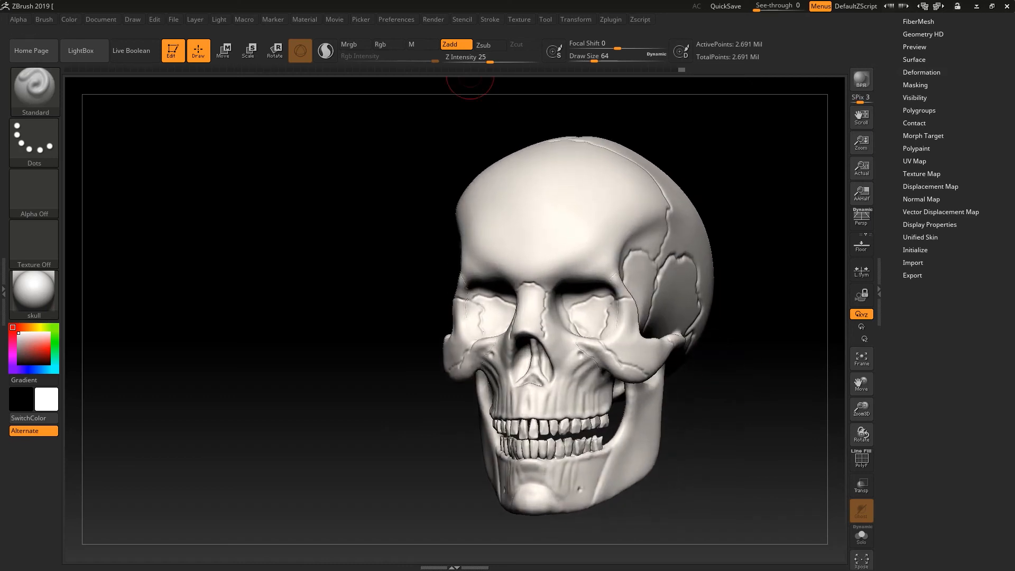
left_click(433, 19)
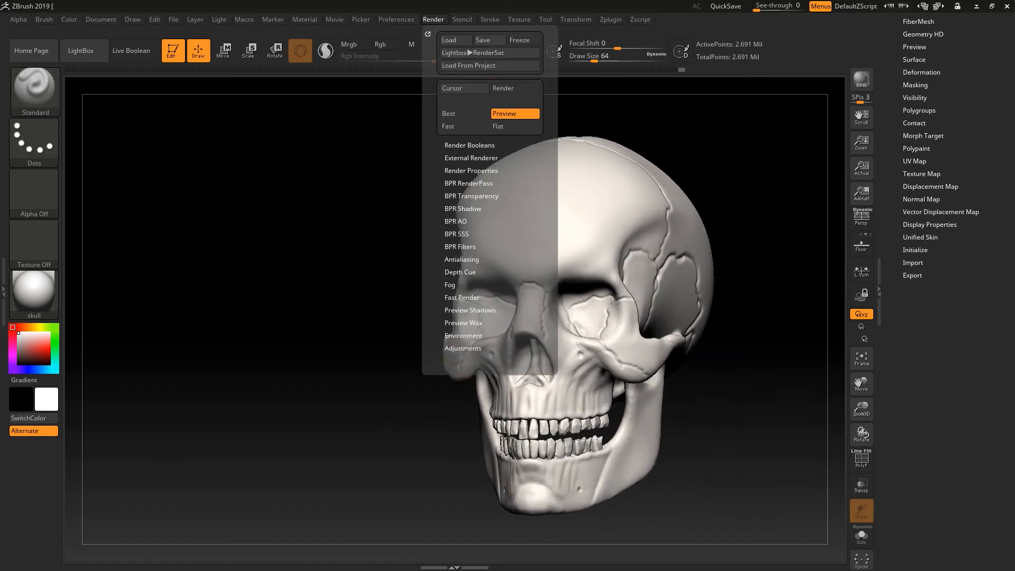
left_click(463, 208)
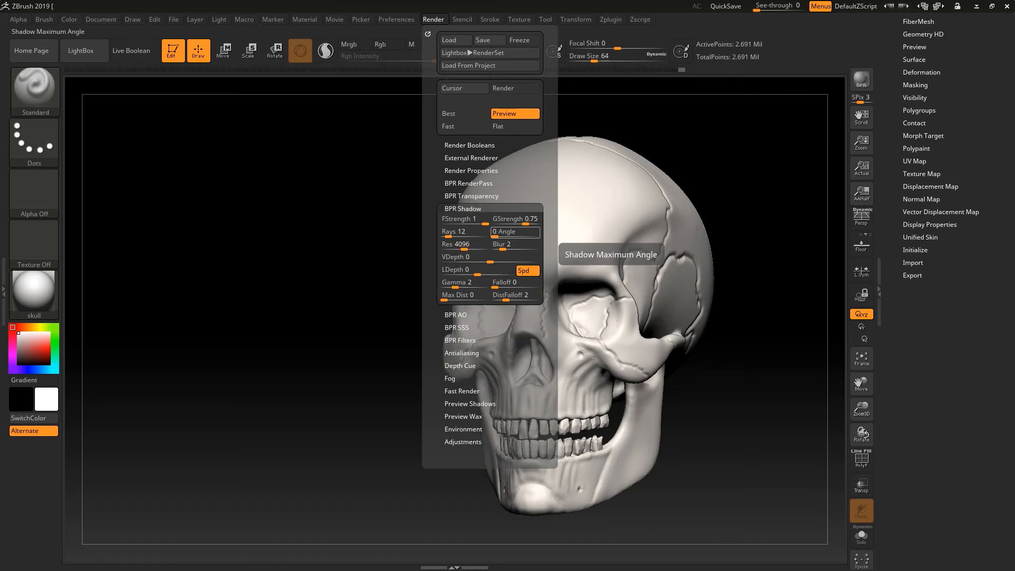
left_click_drag(494, 234, 454, 234)
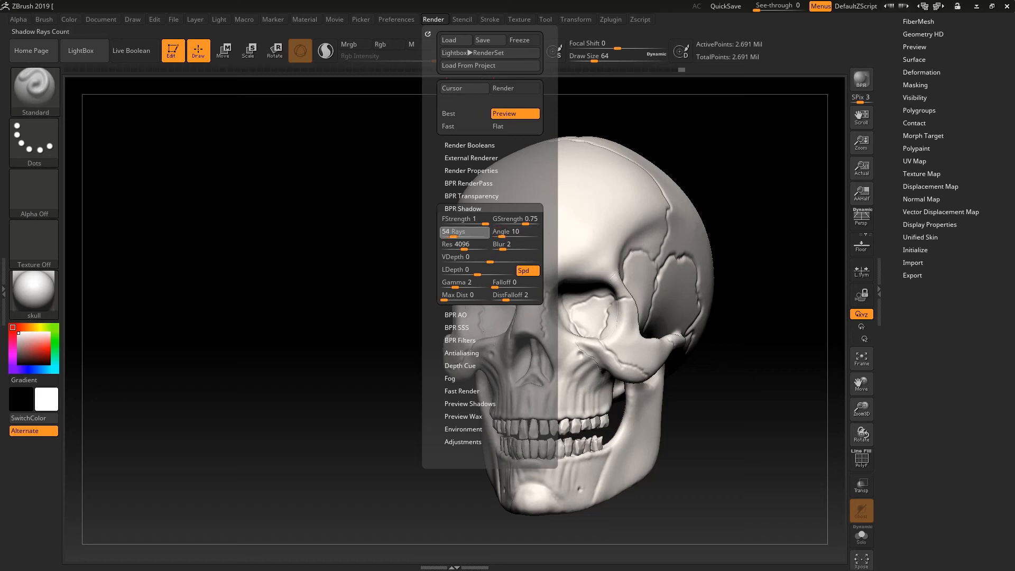
left_click_drag(452, 234, 448, 234)
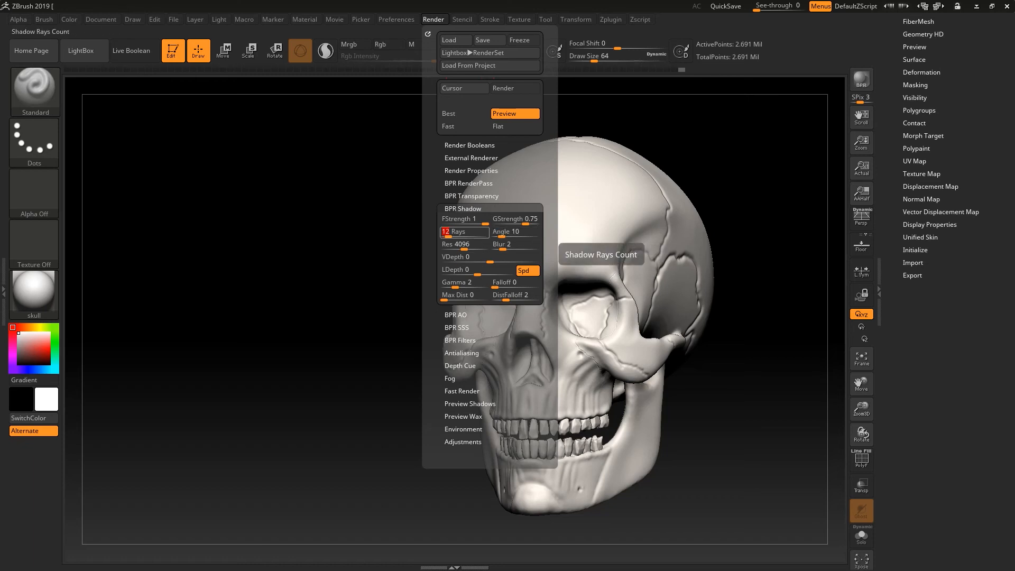
left_click(462, 208)
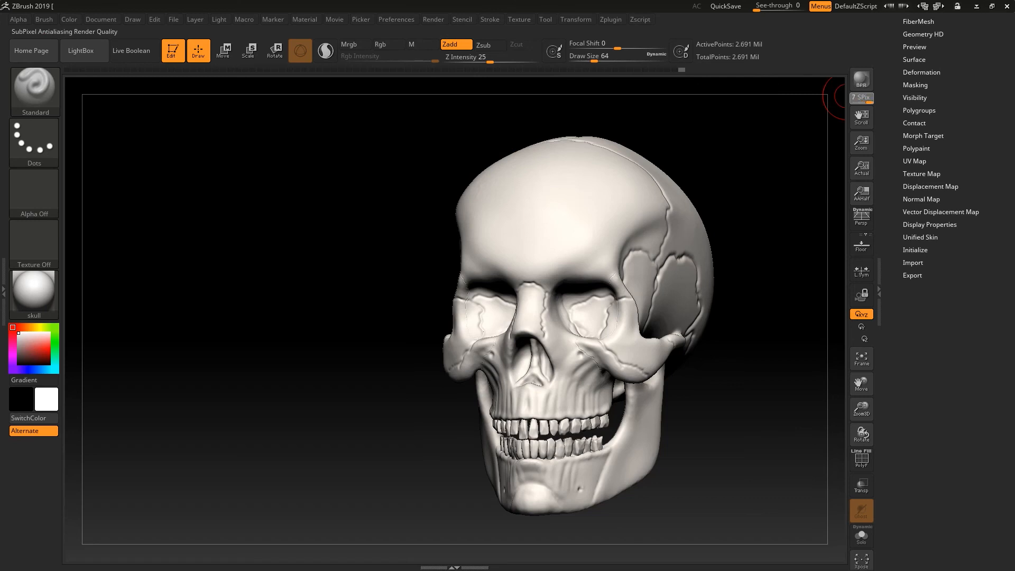
Render the skull with BPR at SPix 7 and show the canvas at antialiased half size in a three-quarter view.
left_click(861, 79)
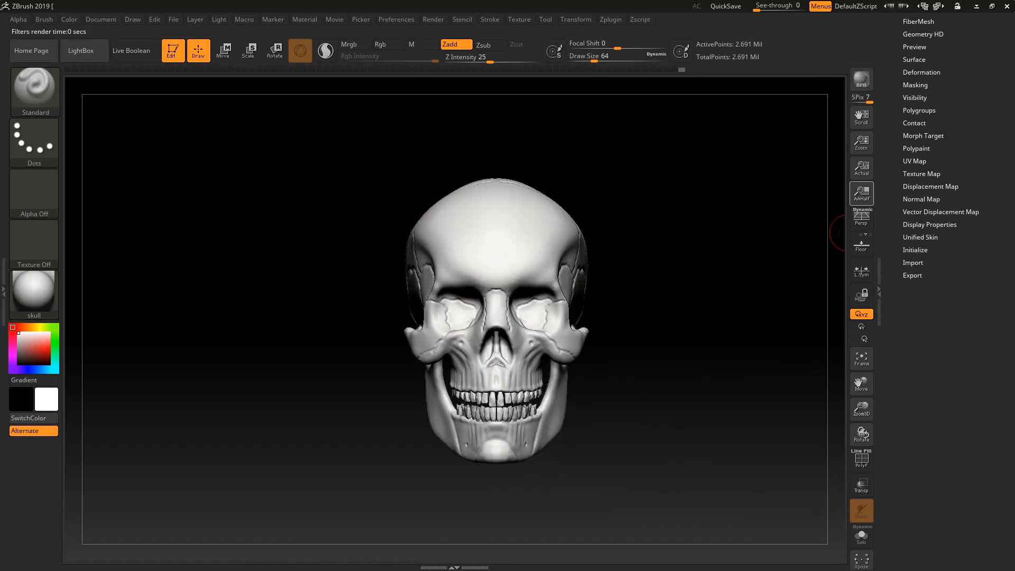
left_click(861, 194)
right_click_drag(666, 296, 671, 370, "ctrl")
mouse_move(710, 301)
right_mouse_down("ctrl")
mouse_move(701, 322)
mouse_move(660, 315)
mouse_move(705, 310)
mouse_move(620, 310)
mouse_move(649, 292)
mouse_move(652, 305)
mouse_move(696, 294)
right_mouse_up("ctrl")
left_click_drag(483, 179, 506, 191, "shift")
mouse_move(698, 176)
right_mouse_down("ctrl")
mouse_move(641, 185)
mouse_move(682, 211)
mouse_move(661, 188)
mouse_move(667, 197)
right_mouse_up("ctrl")
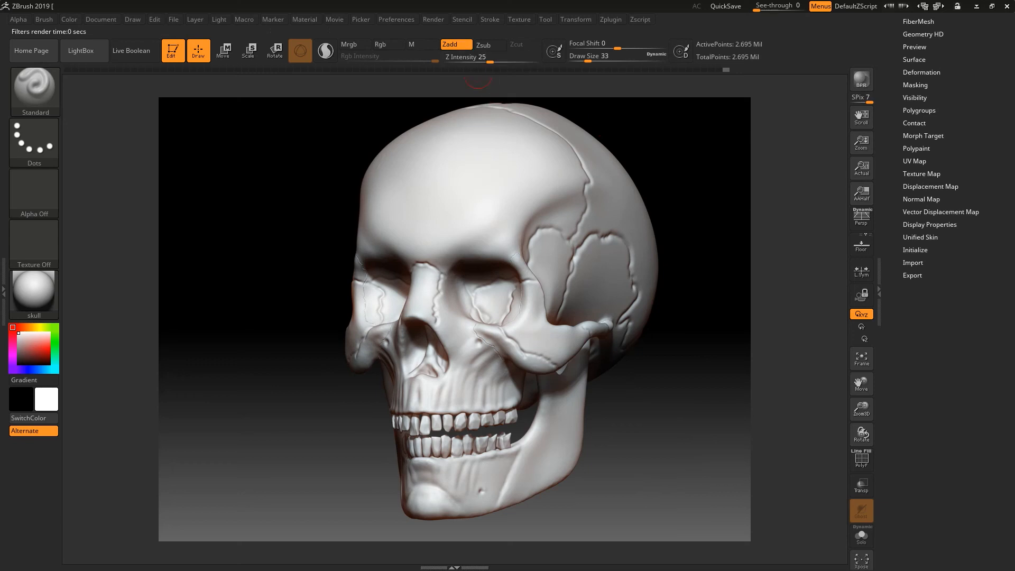
Examine the BPR render passes of the skull, including the composite, shaded, shadow and mask images.
left_click(433, 19)
left_click(468, 183)
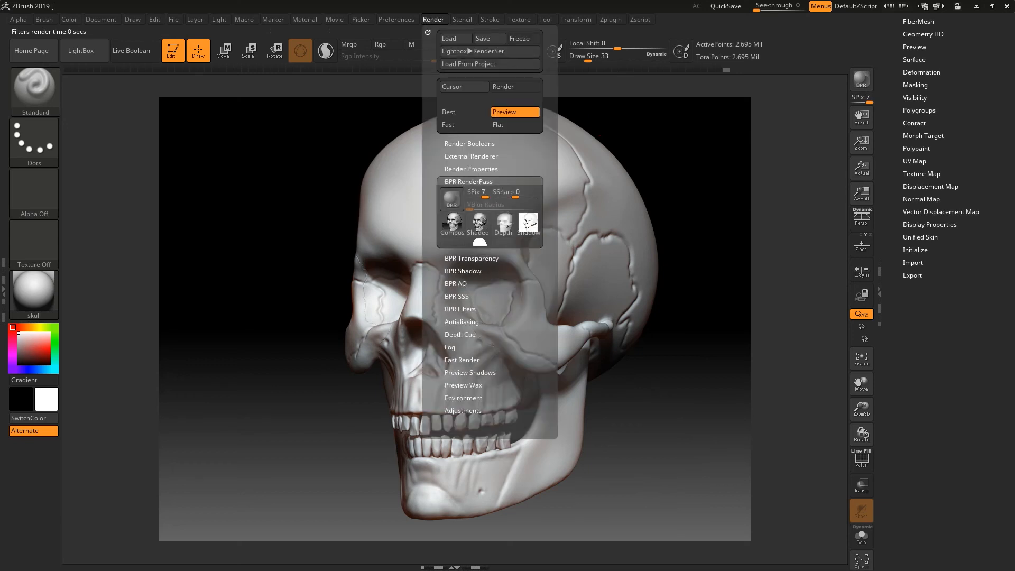
mouse_move(451, 224)
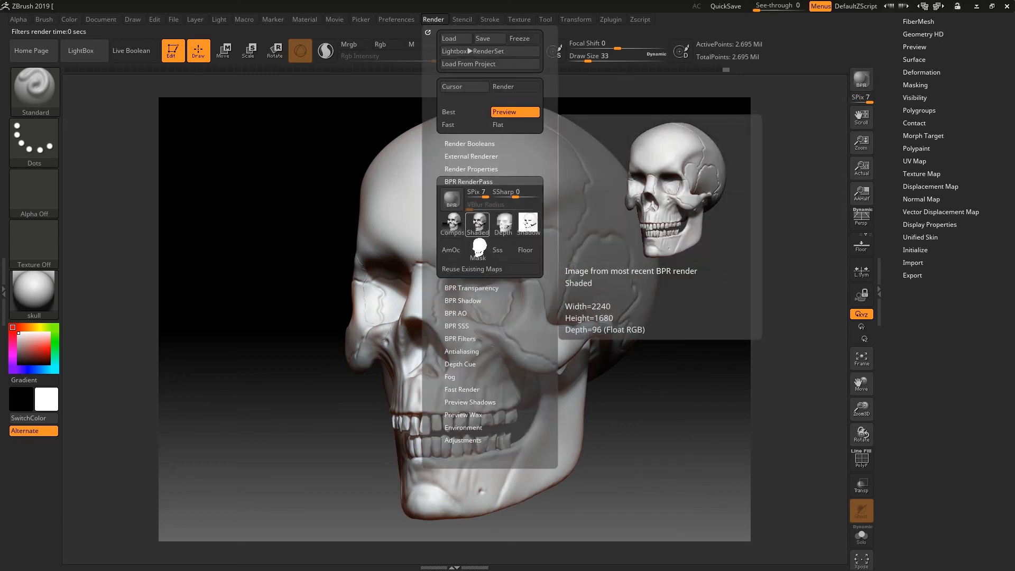
mouse_move(528, 224)
mouse_move(477, 248)
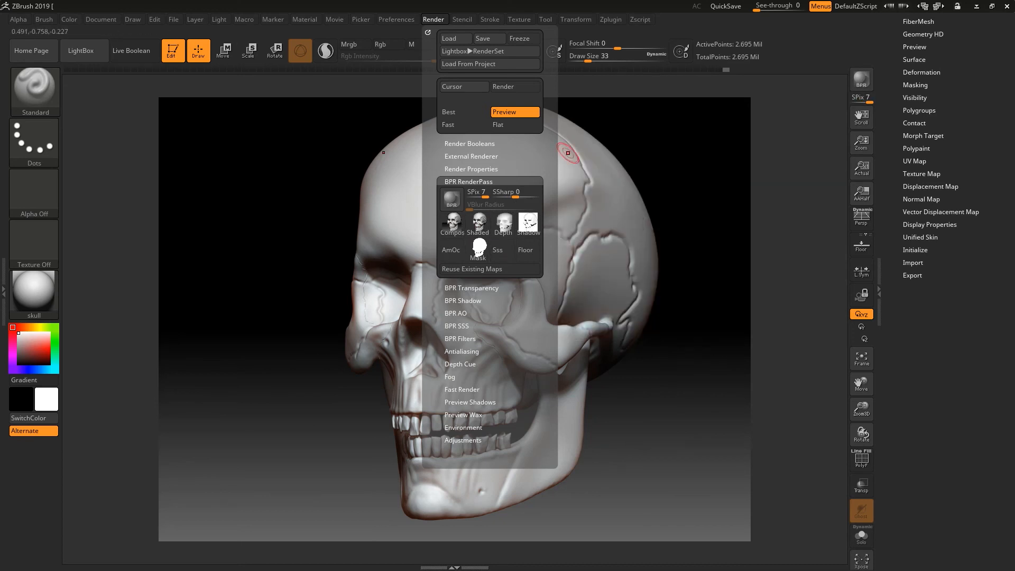
Frame the skull straight from the front and store it as the Front view in the ZAppLink properties.
left_click_drag(693, 186, 612, 229, "shift")
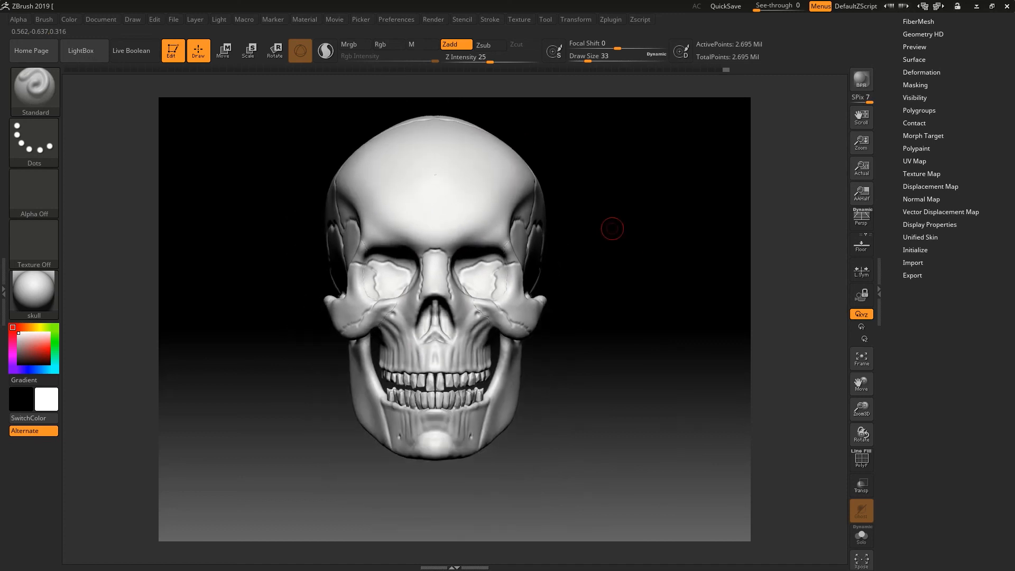
left_click_drag(584, 260, 628, 322, "alt")
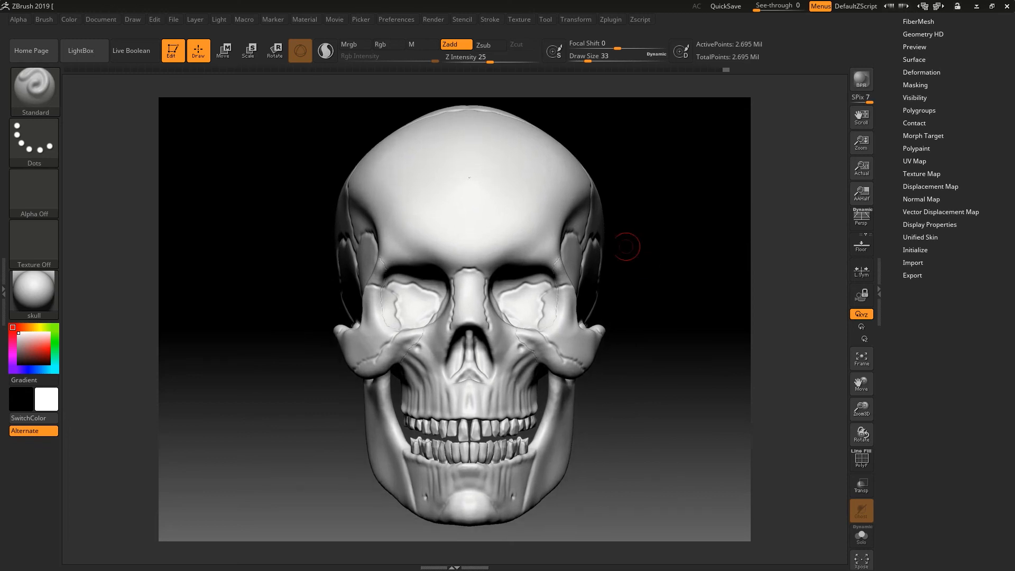
left_click(101, 19)
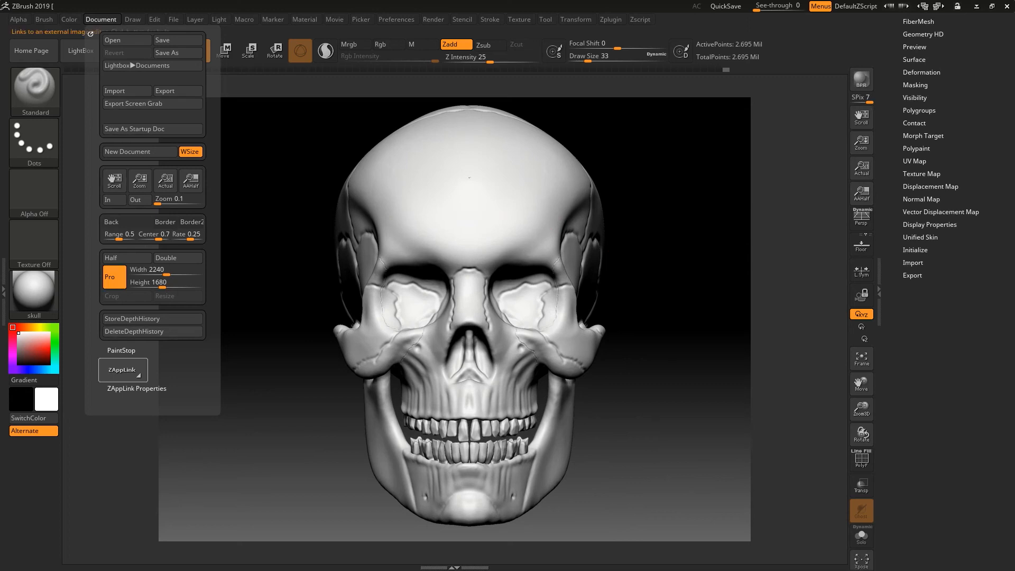
left_click(136, 387)
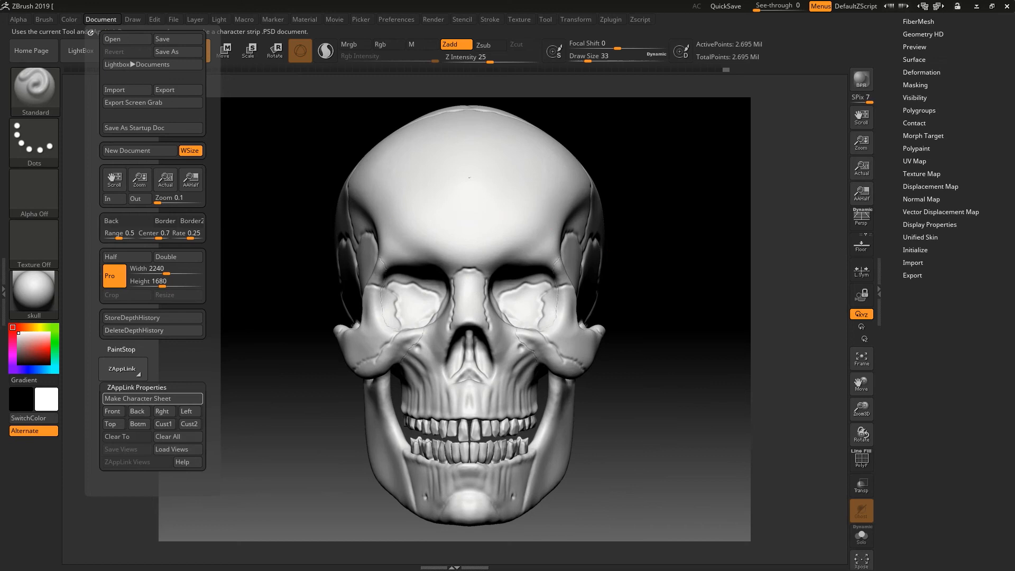
left_click(162, 411)
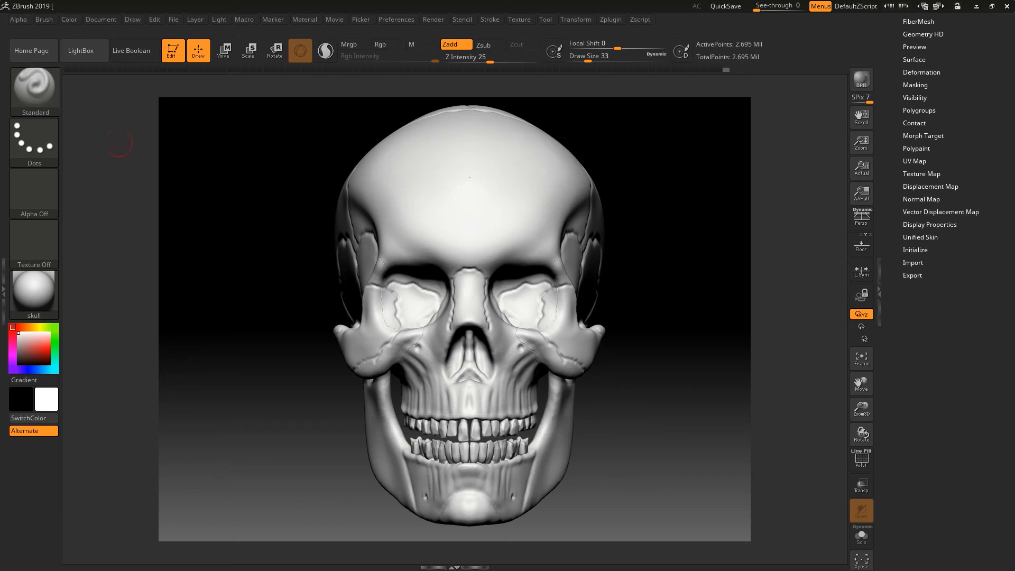
left_click(100, 19)
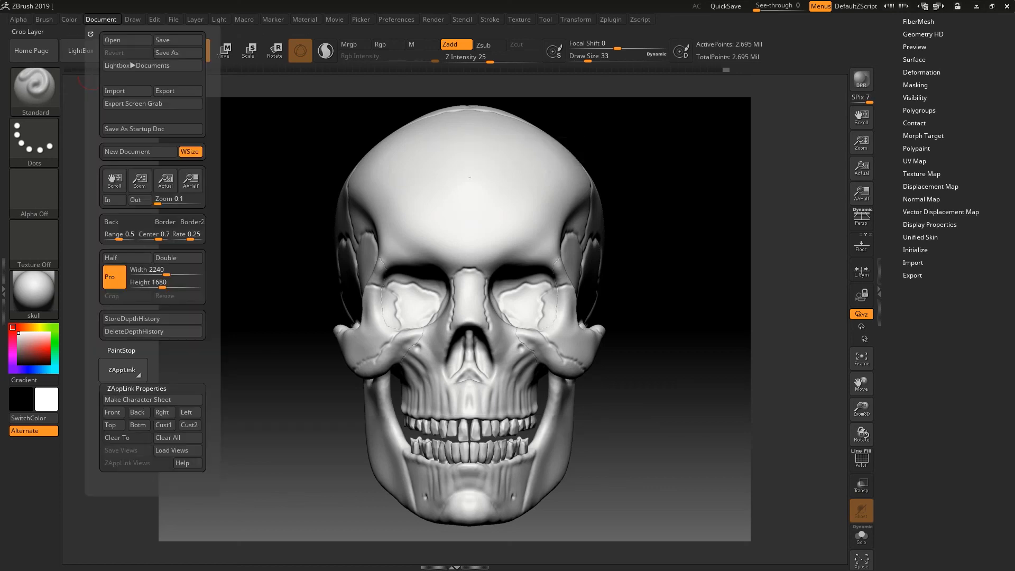
left_click(113, 412)
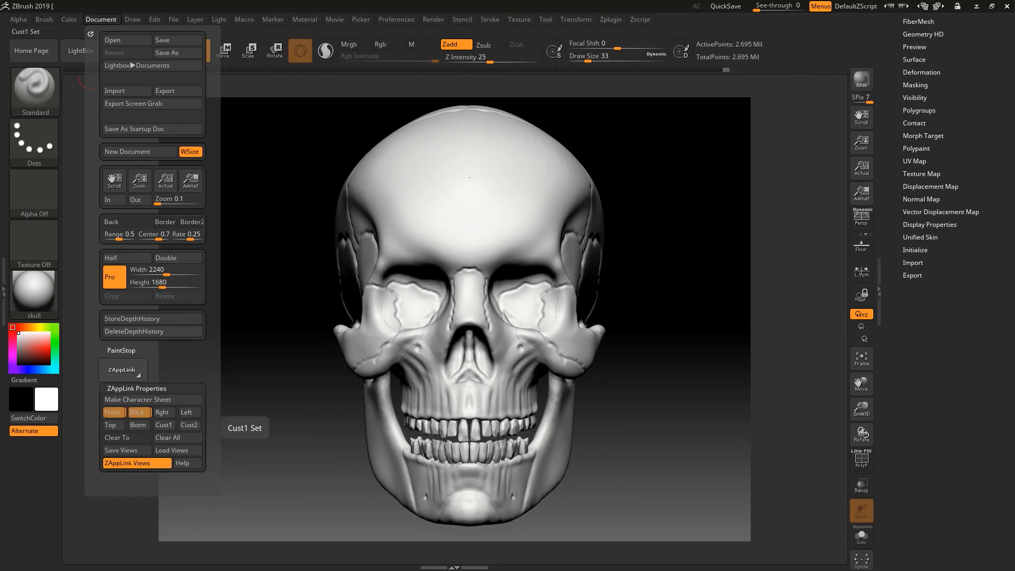
Store the left-facing profile as the Left view and the right-facing profile as the Right view in the ZAppLink properties.
left_click_drag(634, 311, 296, 324)
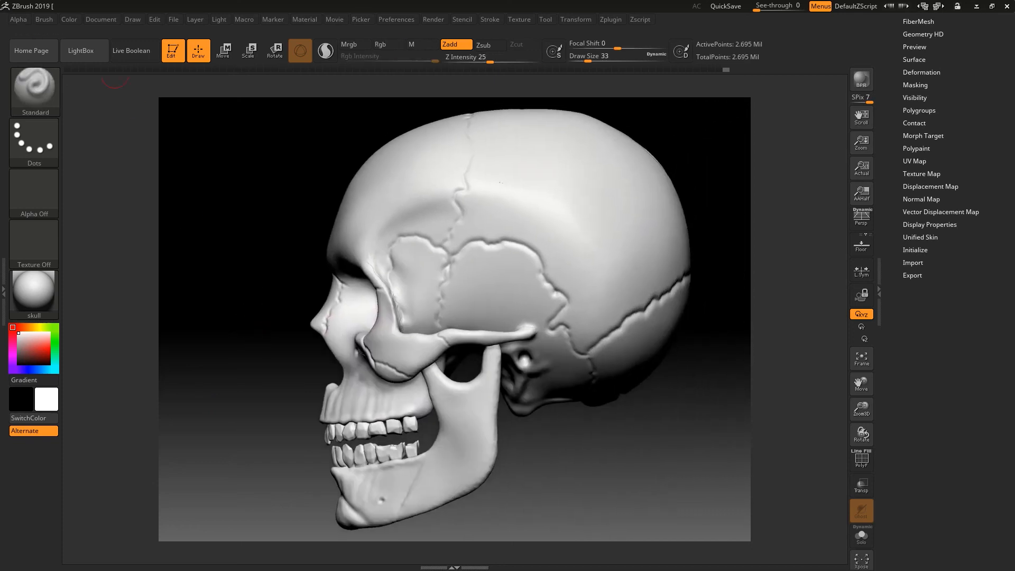
left_click(100, 19)
left_click(189, 412)
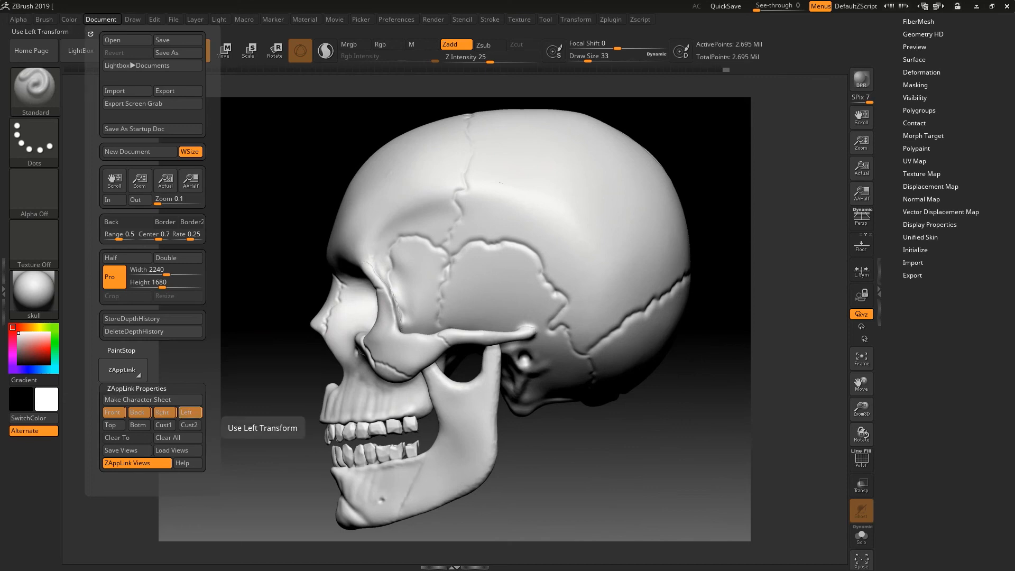
left_click_drag(249, 370, 756, 324)
left_click(101, 19)
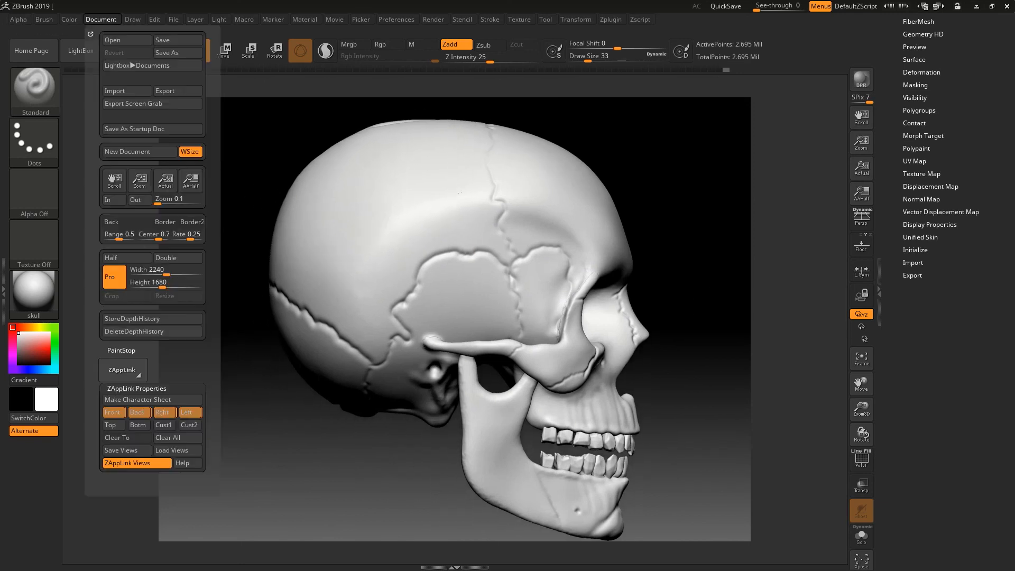
left_click(162, 412)
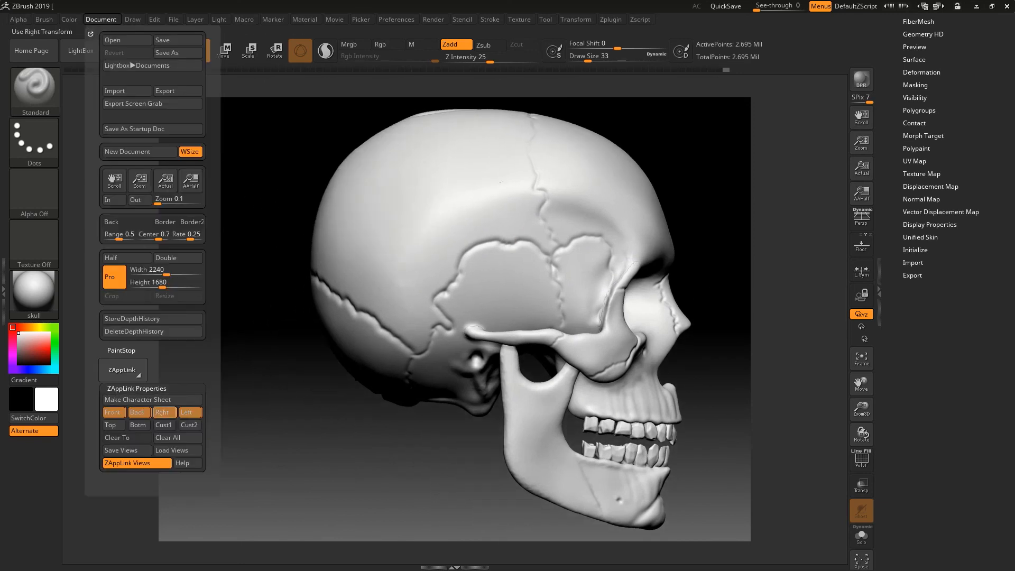
Store the two opposite three-quarter views of the skull as Cust1 and Cust2 in the ZAppLink properties.
mouse_move(310, 402)
left_mouse_down()
mouse_move(193, 402)
mouse_move(249, 371)
mouse_move(317, 381)
left_mouse_up()
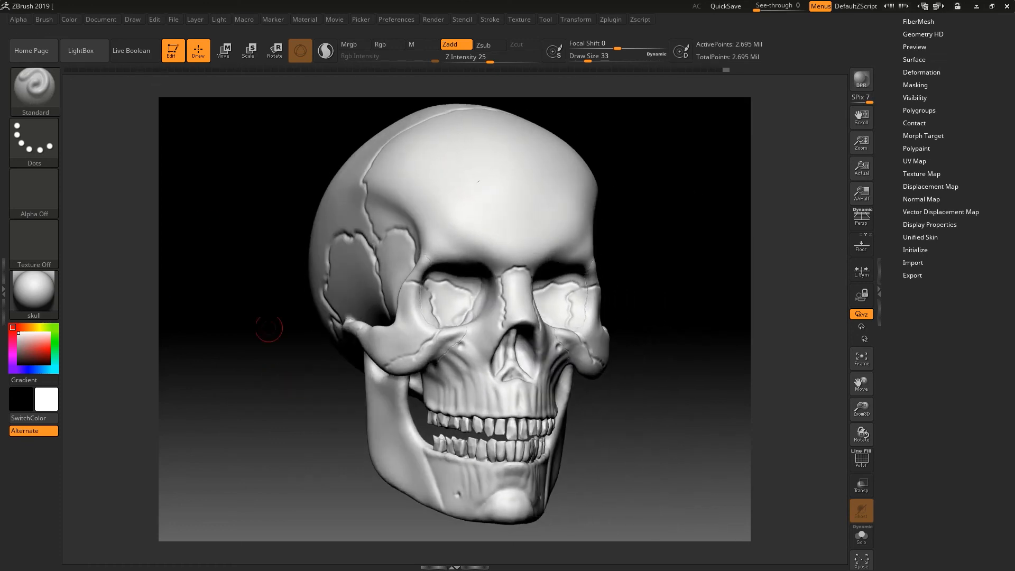
left_click(101, 19)
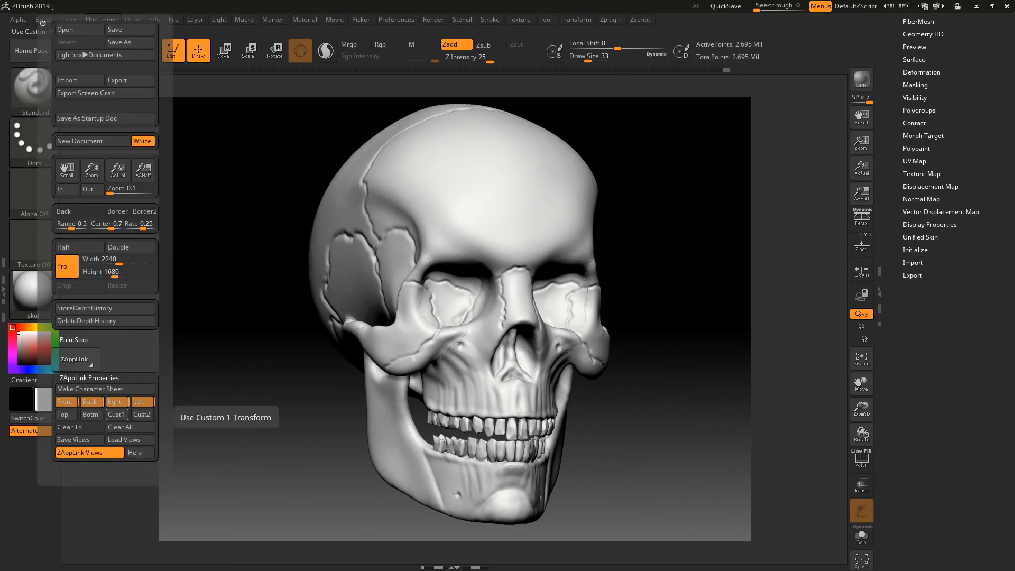
left_click(116, 414)
left_click_drag(359, 351, 299, 341)
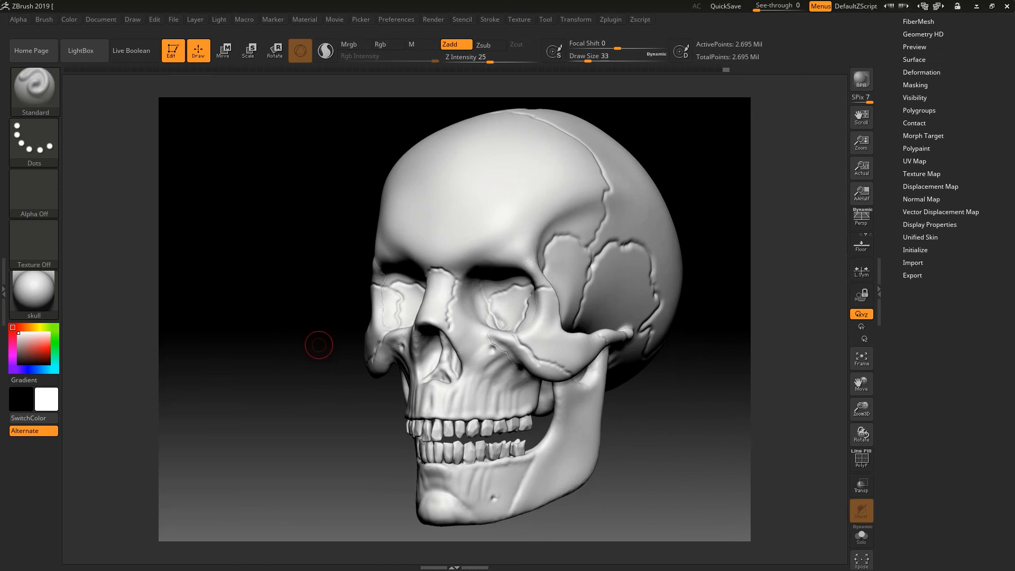
left_click(100, 19)
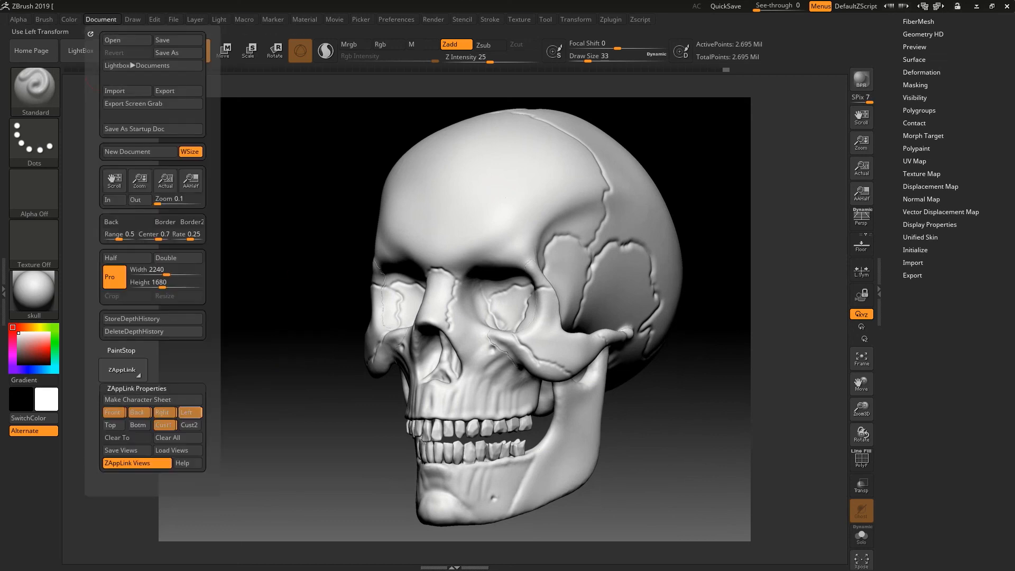
Store the skull seen from above as the Top view and seen from below as the Botm view.
left_click_drag(305, 341, 372, 475)
left_click_drag(591, 181, 600, 470, "alt")
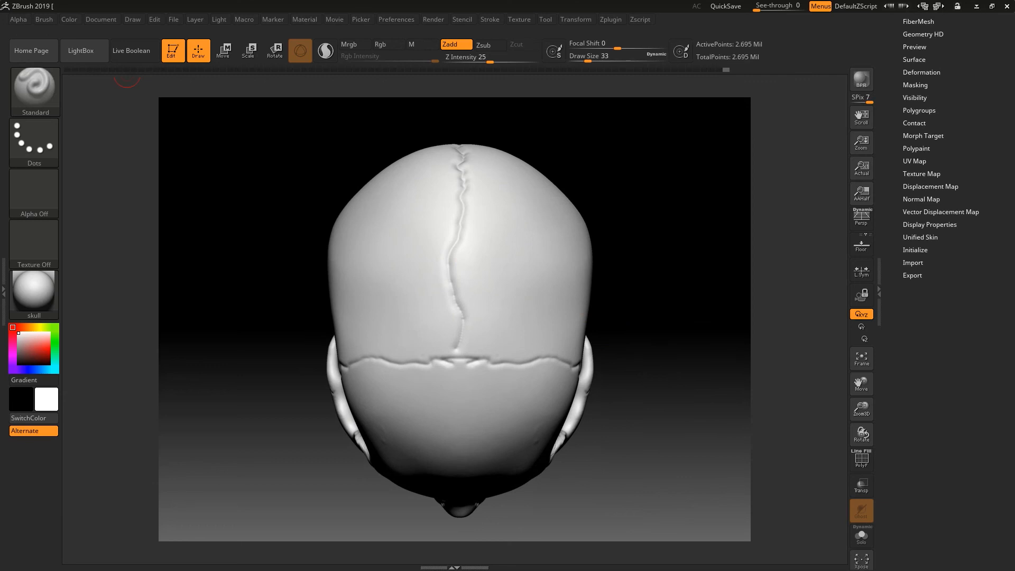
left_click(100, 19)
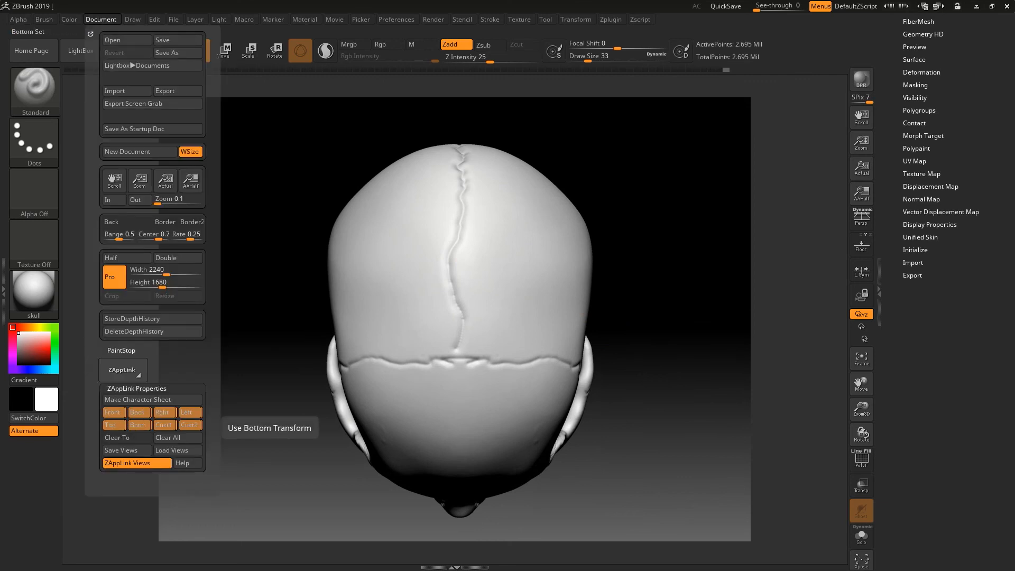
left_click(137, 425)
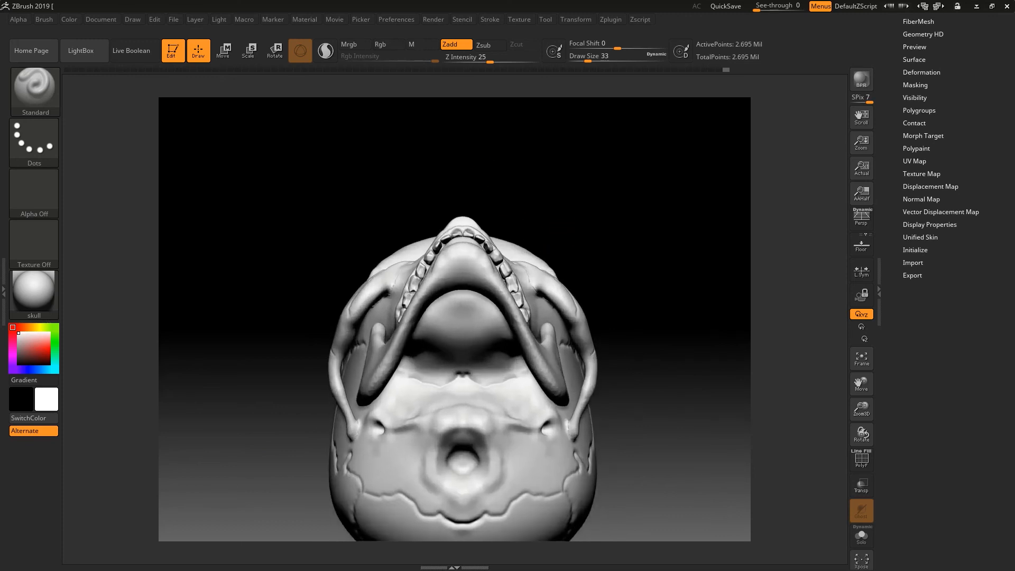
left_click_drag(516, 206, 523, 135, "alt")
left_click(101, 19)
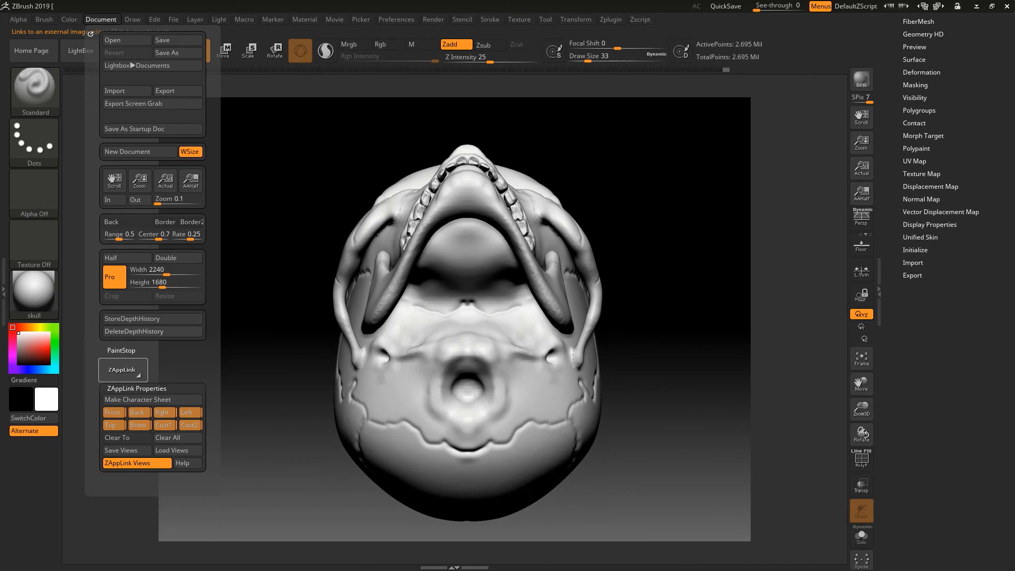
left_click(137, 424)
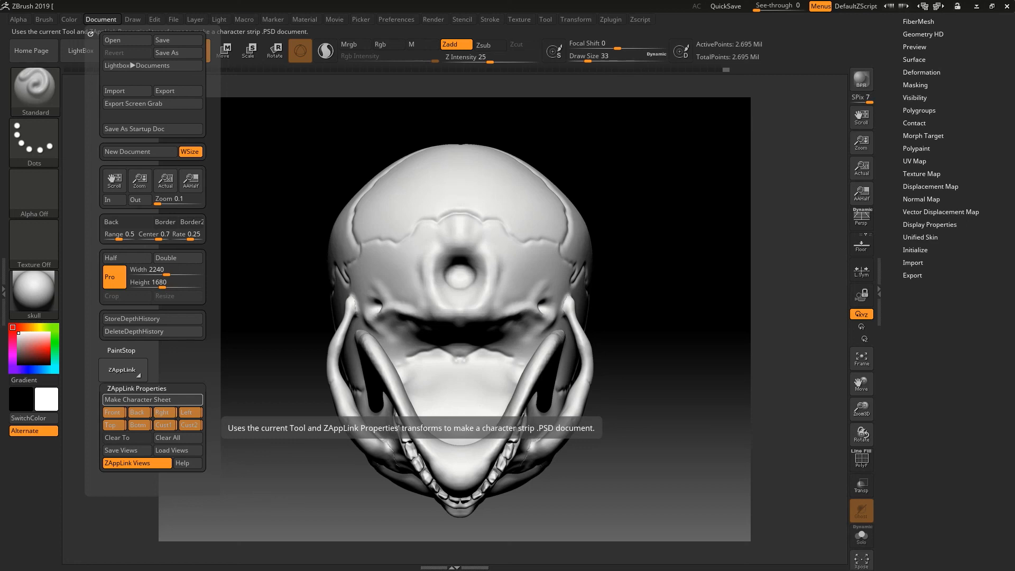
Make a character sheet from the stored views and hide the Backgd layer of CharacterStrip.psd in Photoshop.
left_click(153, 399)
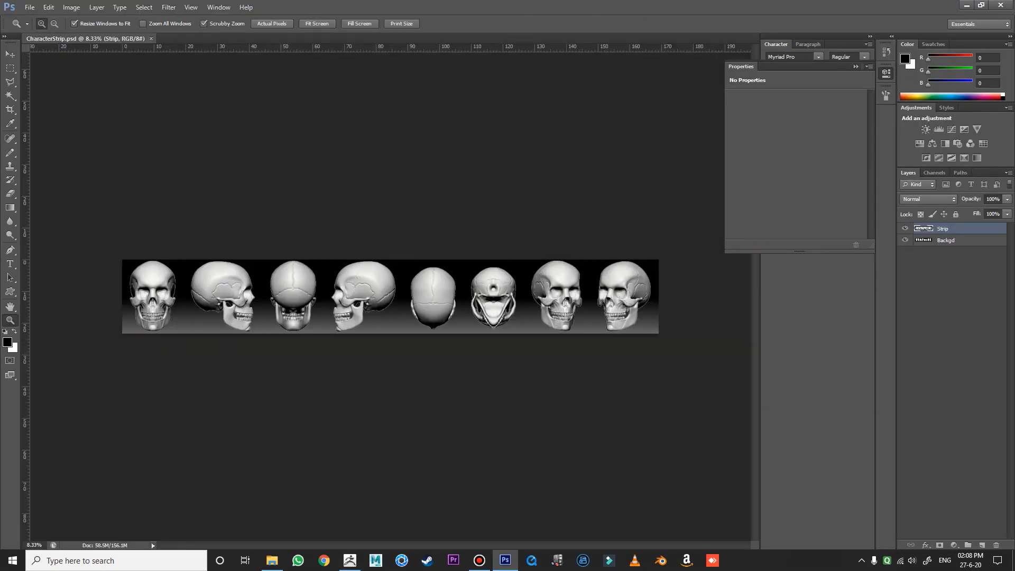
left_click(440, 349)
left_click(445, 349, "alt")
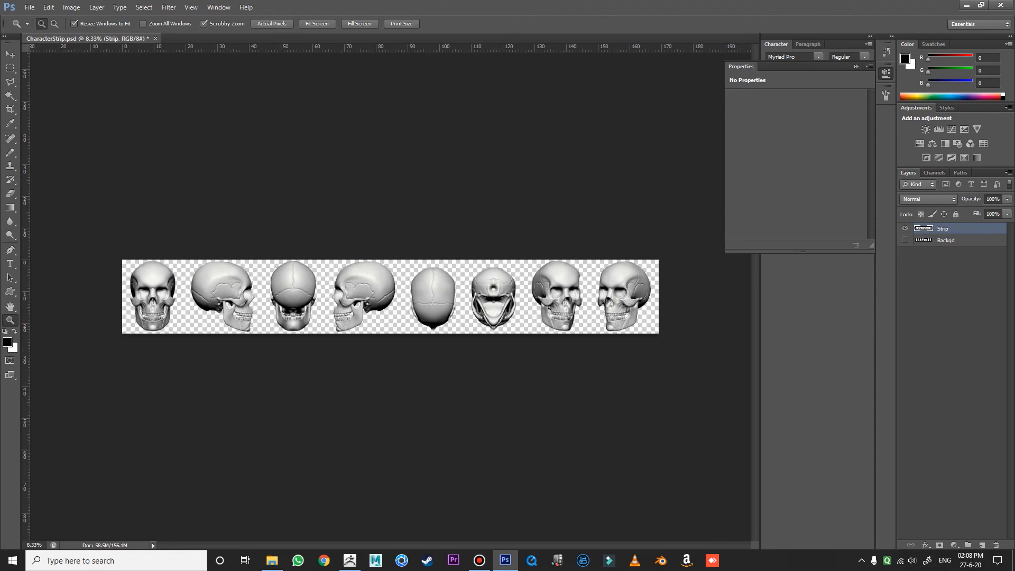
left_click(437, 328)
key("ctrl+minus")
left_click(29, 7)
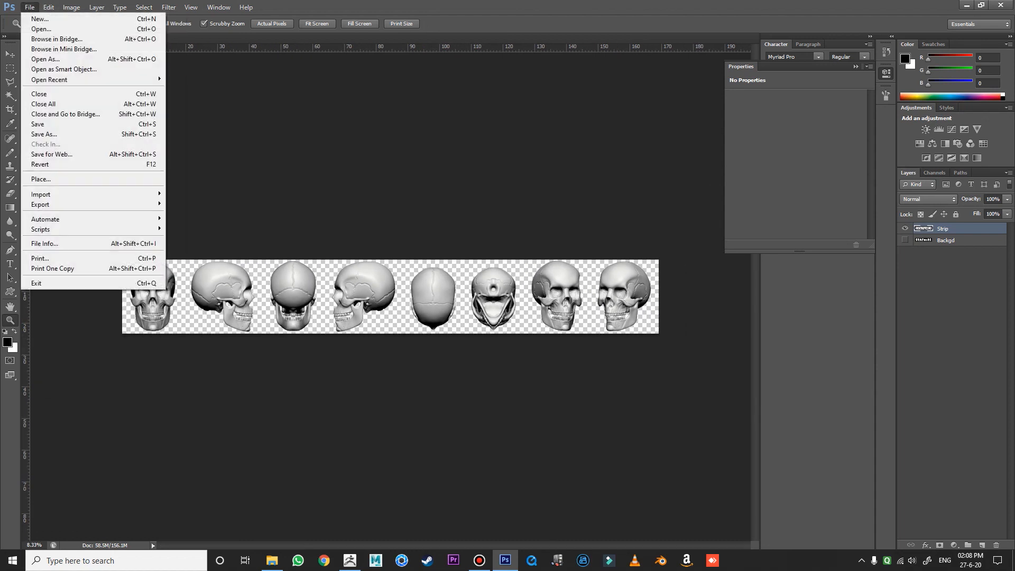
left_click(40, 19)
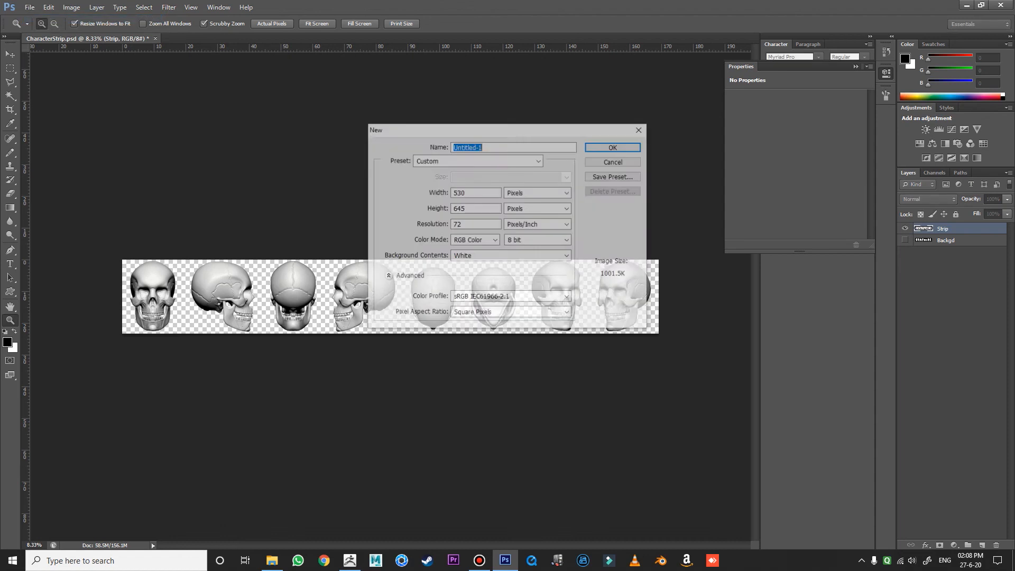
left_click(465, 193)
double_click(465, 192)
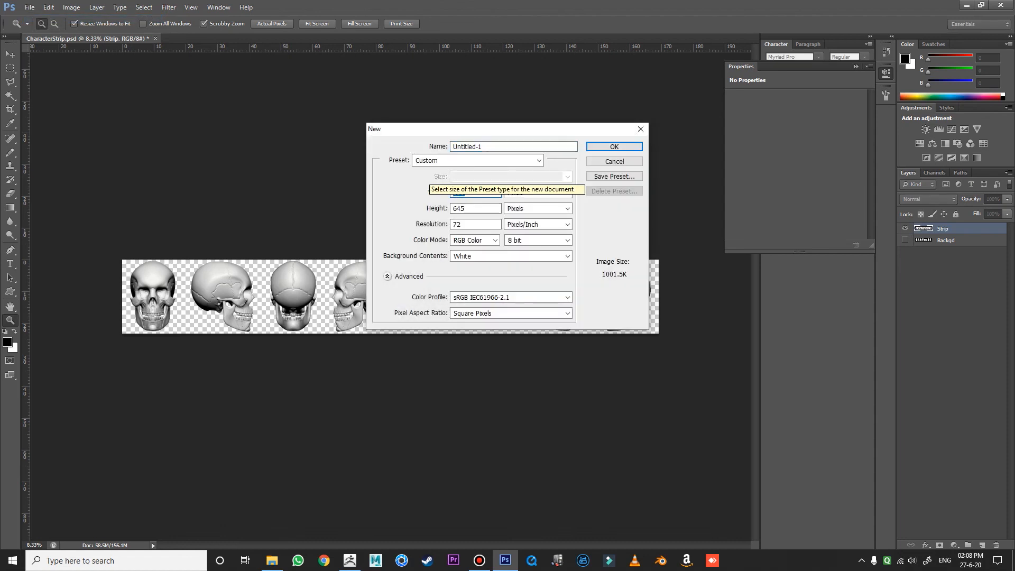
type("10")
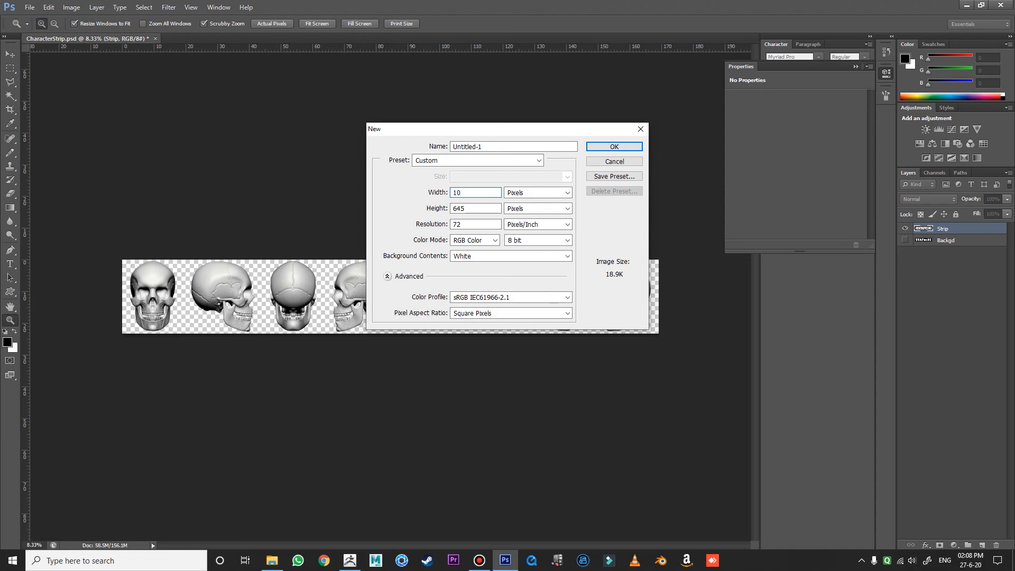
key("Escape")
Create a new white 1080 x 920 pixel RGB document at 72 pixels/inch with the D1/DV NTSC (0.91) pixel aspect ratio.
left_click(29, 7)
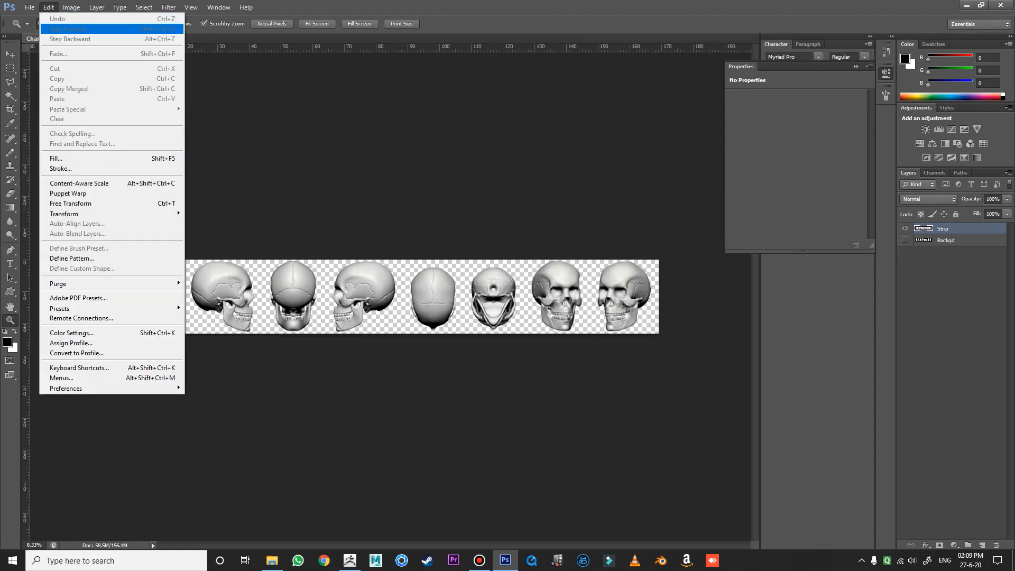
left_click(41, 19)
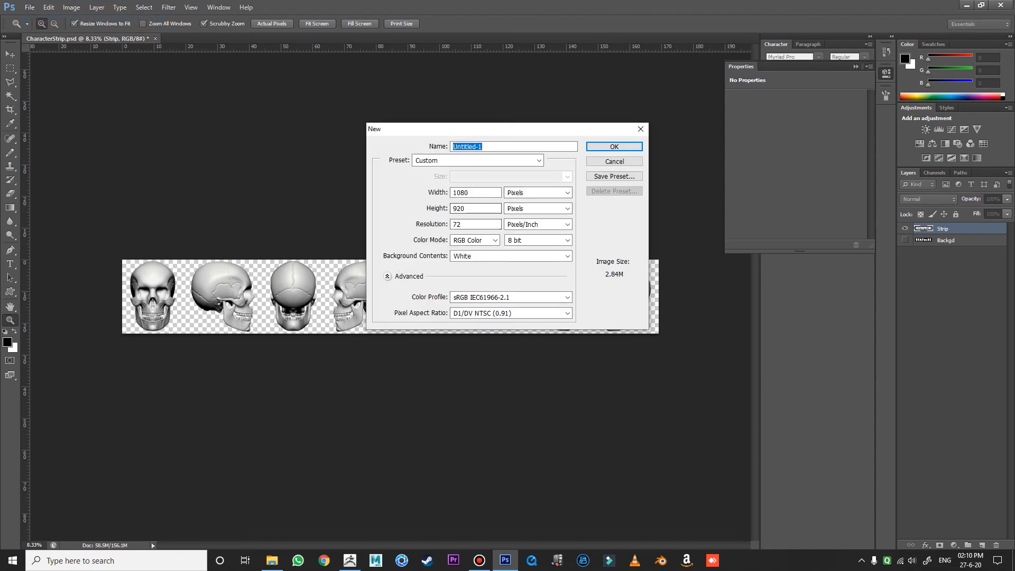
left_click(614, 147)
left_click(510, 210)
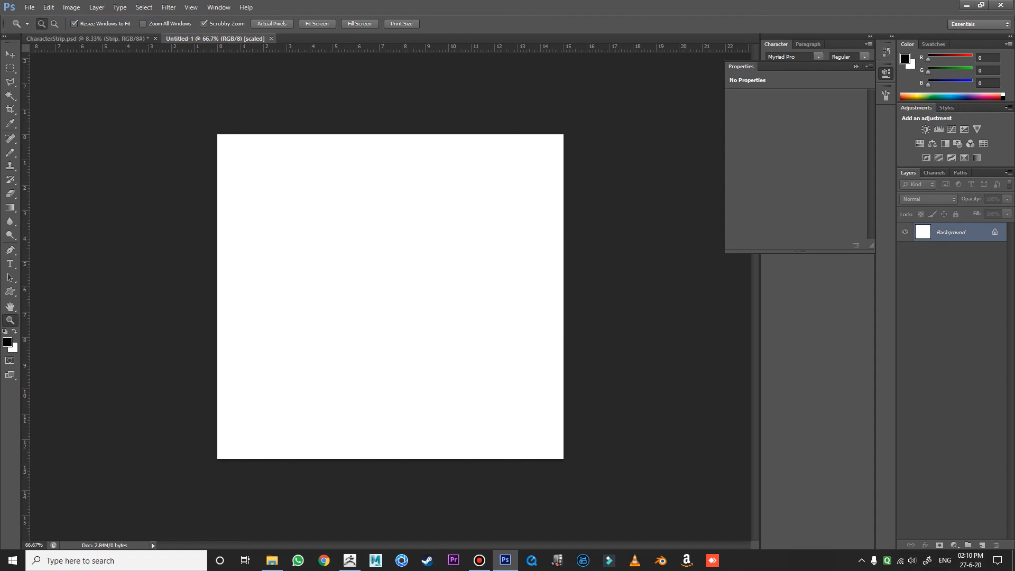
key("ctrl+minus")
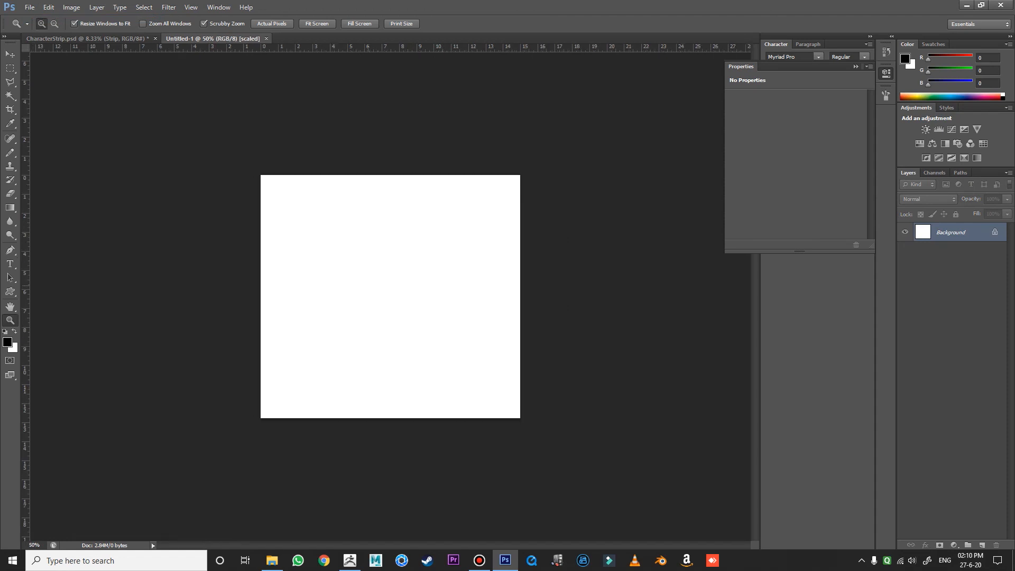
Select the front-view skull in CharacterStrip.psd with the Rectangular Marquee and move it into the Untitled-1 document.
left_click(29, 6)
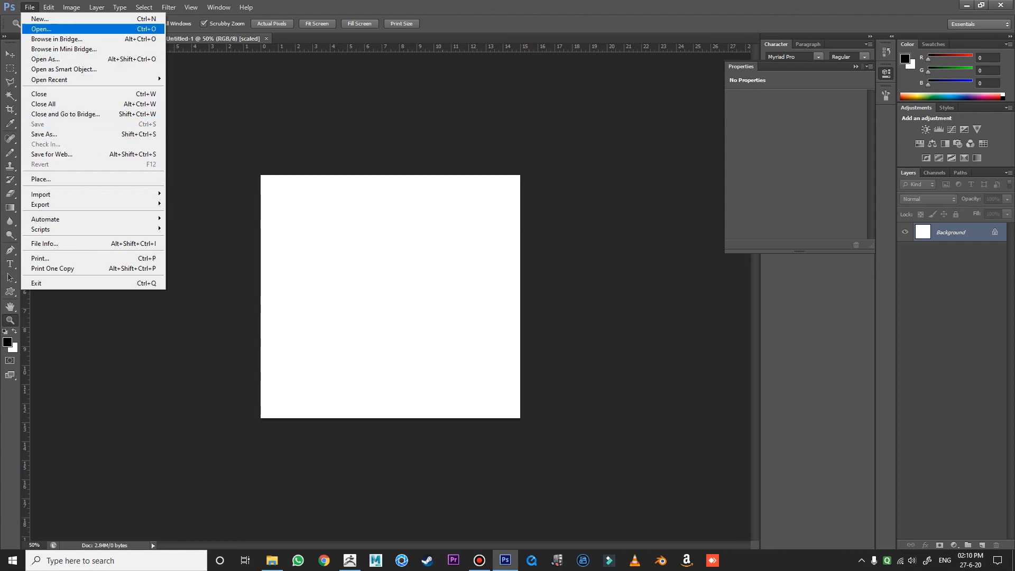
left_click(41, 29)
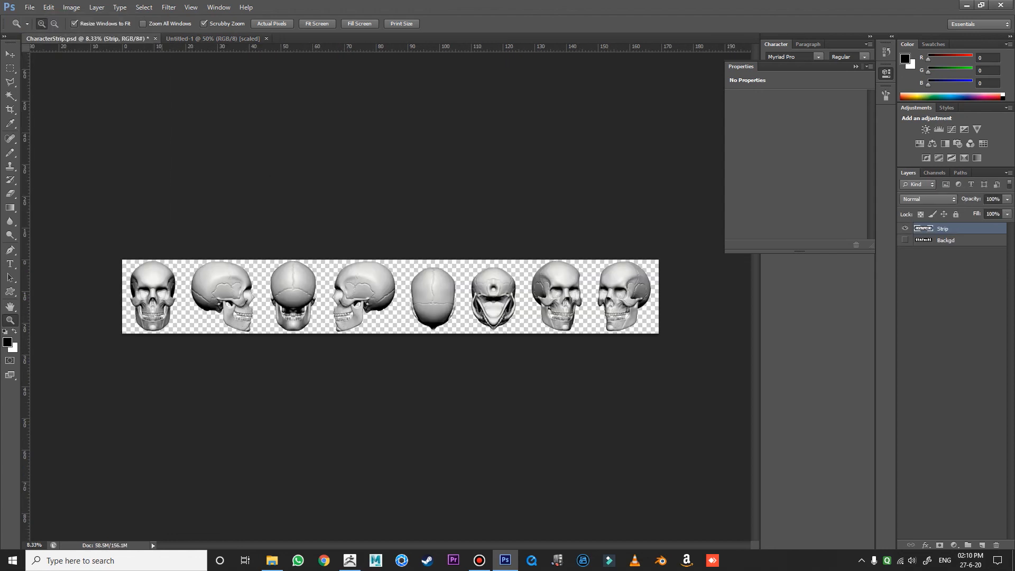
key("m")
left_click_drag(179, 253, 79, 352)
left_click_drag(153, 291, 236, 42, "ctrl+alt")
left_click_drag(180, 212, 365, 296, "ctrl+alt")
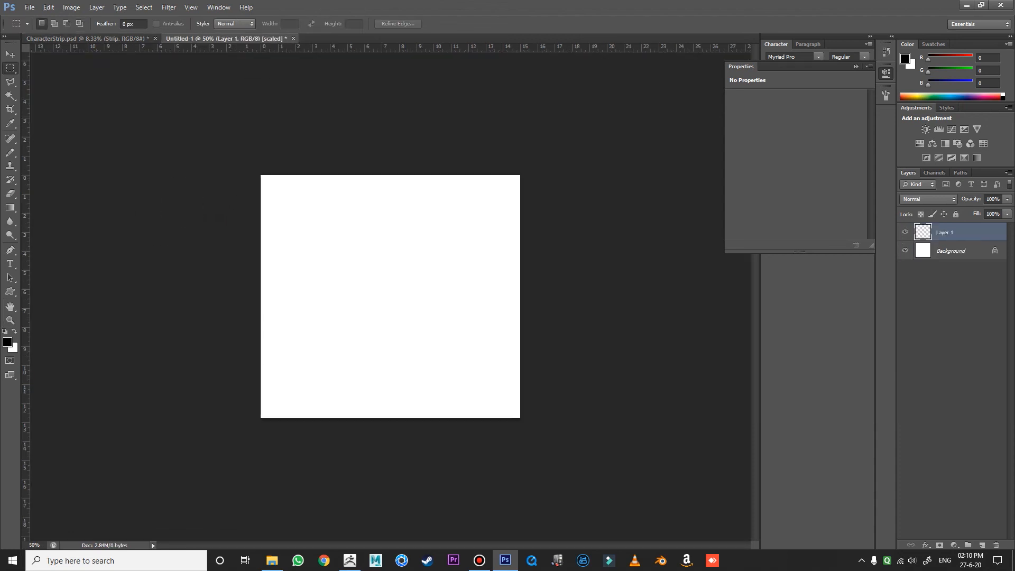
Scale the front-view skull down proportionally and place it in the upper-left corner of the white canvas.
key("ctrl+t")
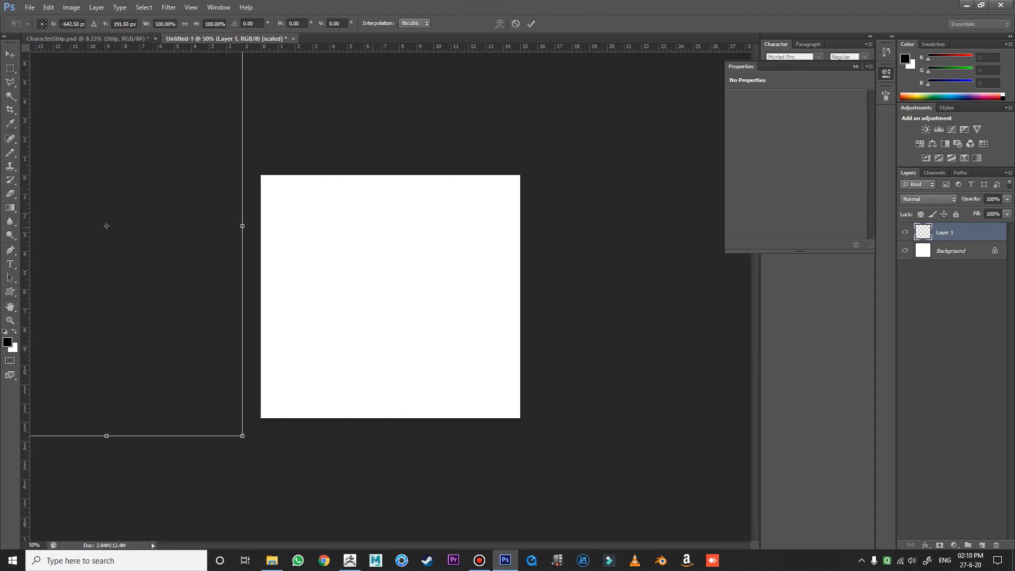
left_click_drag(242, 435, 96, 268, "alt+shift")
left_click_drag(115, 224, 303, 227)
key("Return")
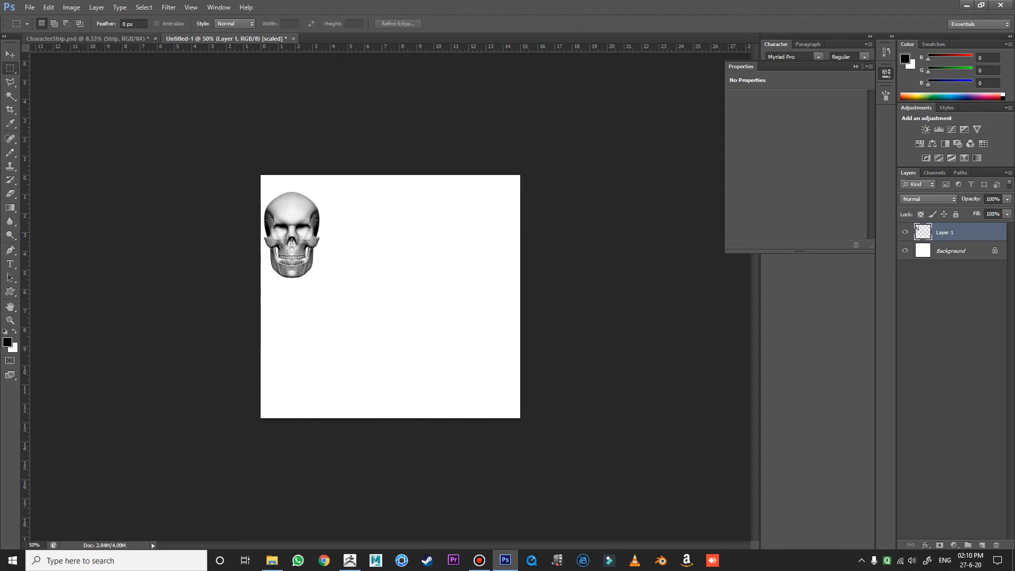
Bring the right-facing profile skull from CharacterStrip.psd into Untitled-1, scale it to about 33%, and place it beside the front view.
left_click(88, 39)
left_click_drag(188, 247, 412, 245)
key("ctrl+t")
left_click_drag(497, 433, 368, 290, "alt+shift")
left_click_drag(329, 233, 423, 256)
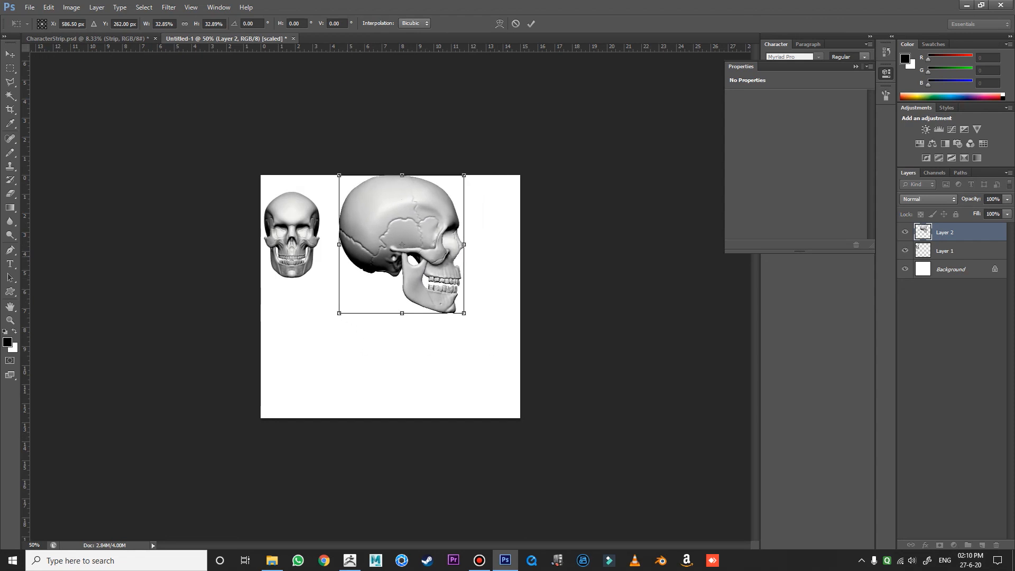
key("Return")
key("z")
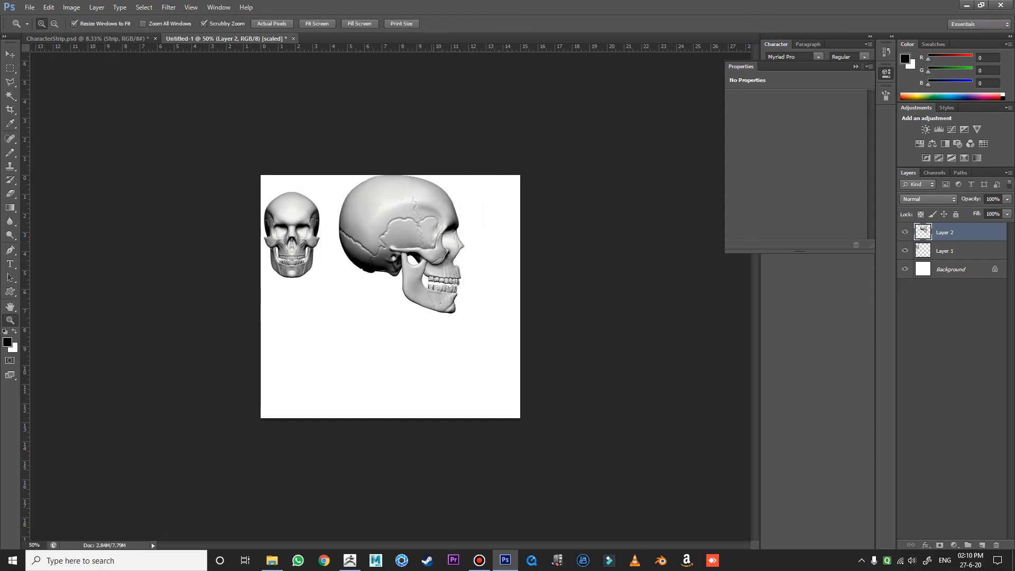
Switch to ZBrush, show the canvas at actual size, and frame the skull from the front.
left_click(349, 560)
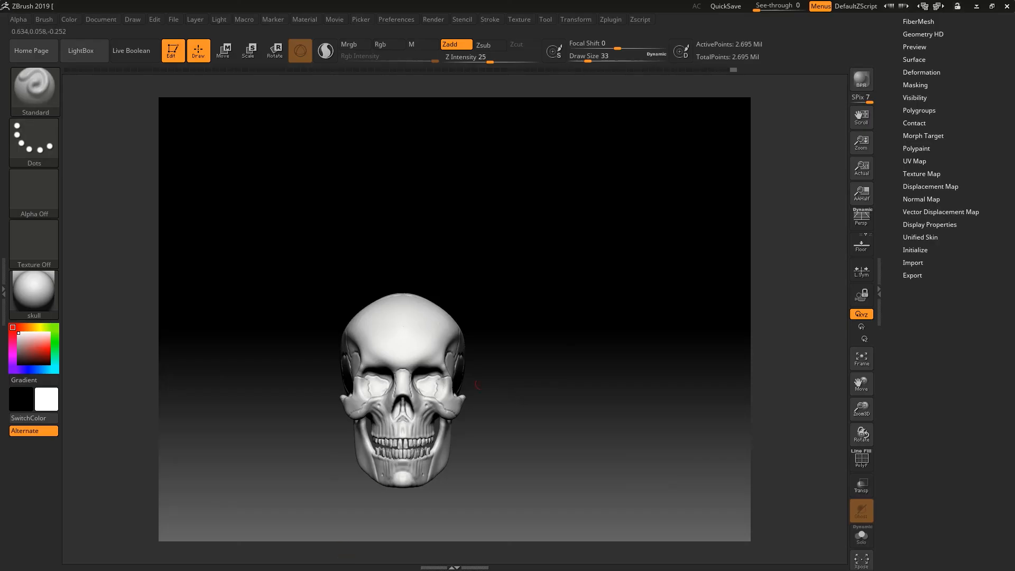
key("f")
mouse_move(617, 338)
right_mouse_down("ctrl")
mouse_move(611, 327)
mouse_move(641, 327)
mouse_move(630, 335)
right_mouse_up("ctrl")
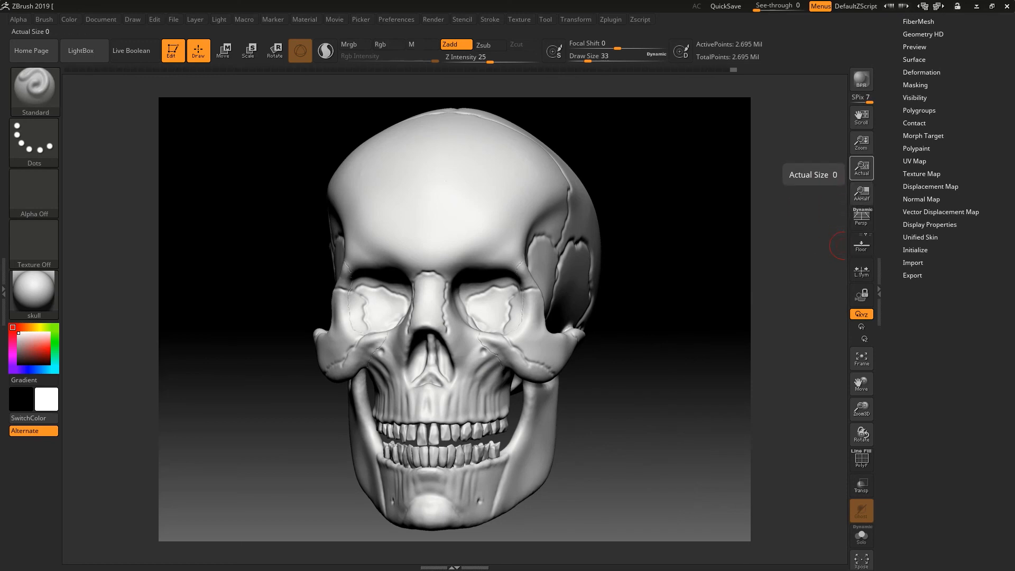
left_click(861, 168)
right_click_drag(767, 298, 725, 312, "ctrl")
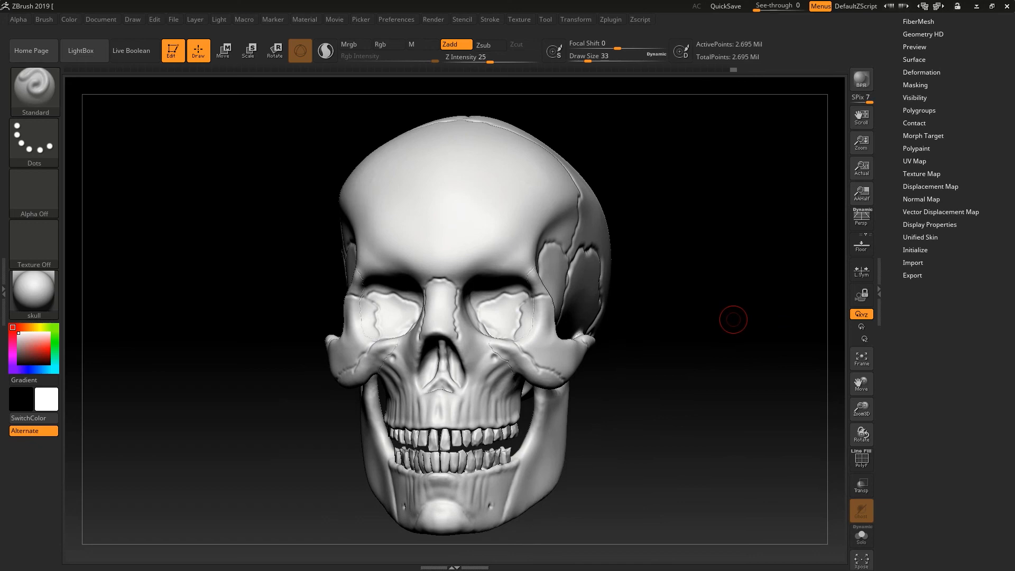
mouse_move(741, 315)
right_mouse_down()
mouse_move(687, 317)
mouse_move(733, 320)
right_mouse_up()
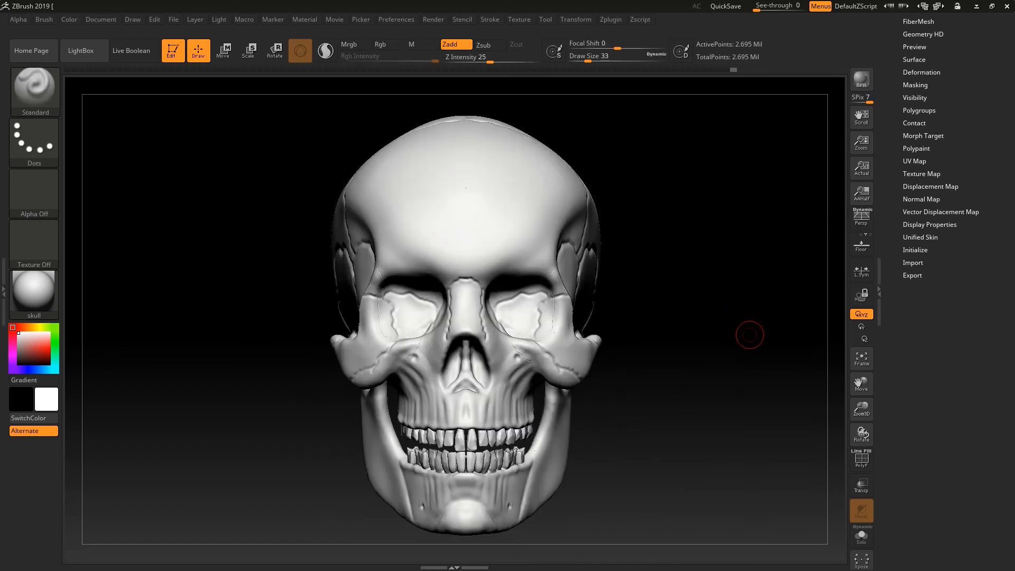